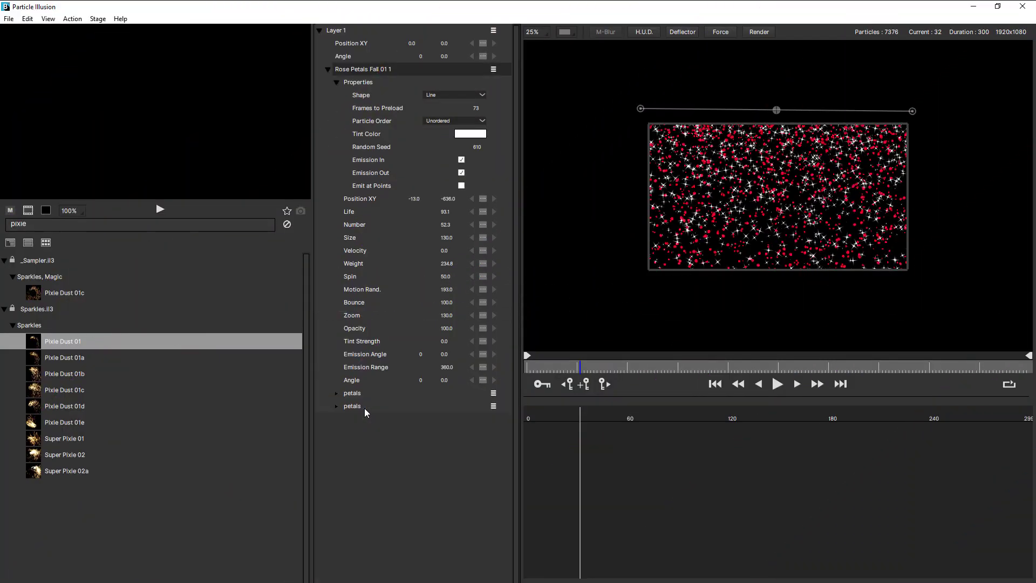
Collapse the emitter properties and delete the duplicate petals particle type
click(335, 82)
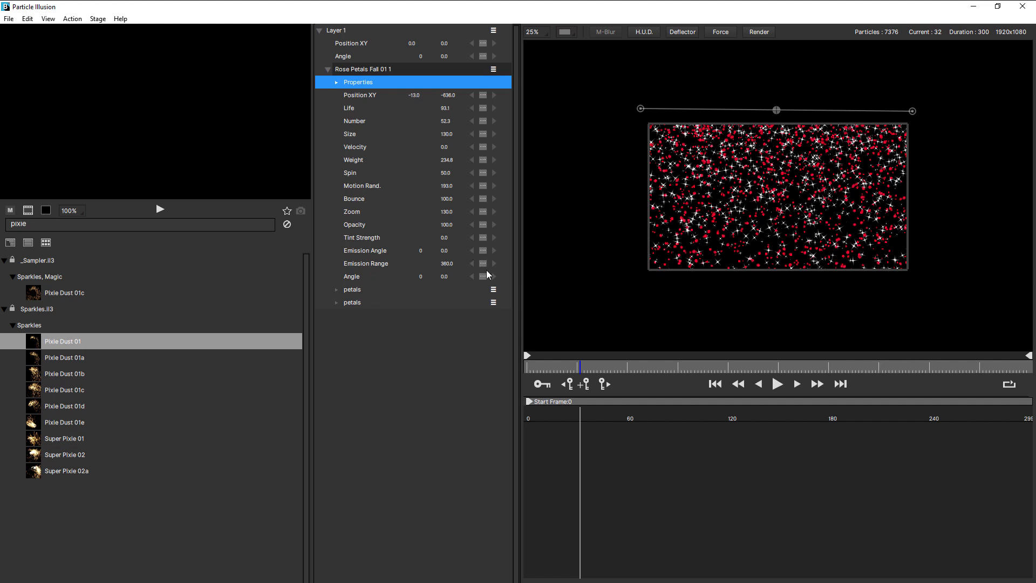
click(493, 290)
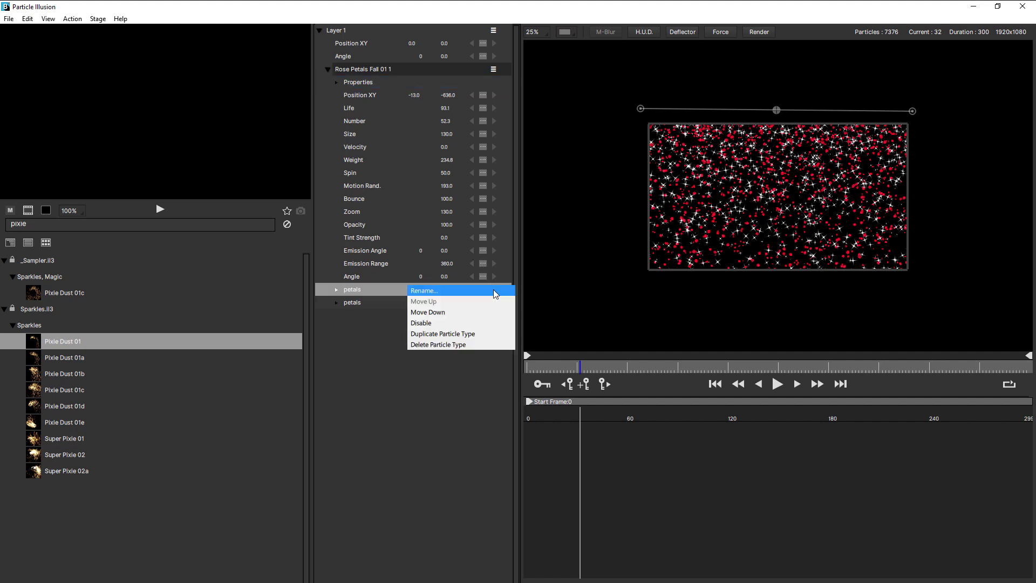
click(461, 345)
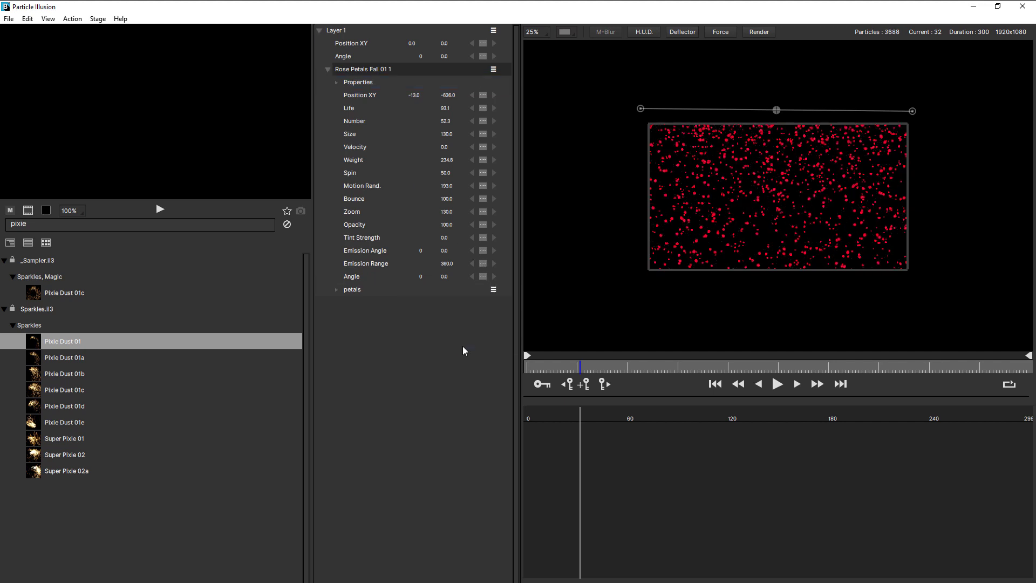
Expand the remaining petals particle type and its Properties group
click(336, 290)
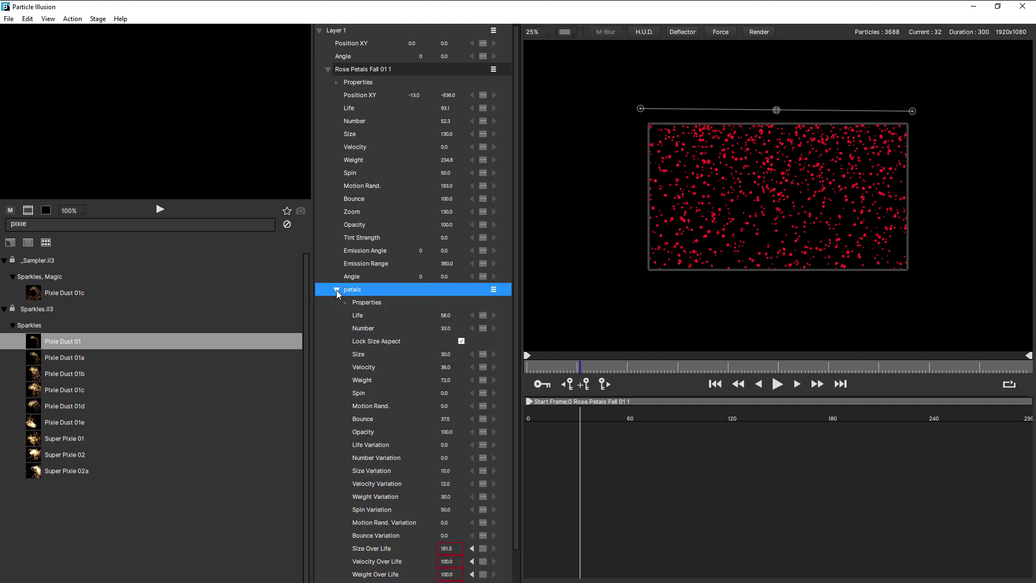
click(365, 301)
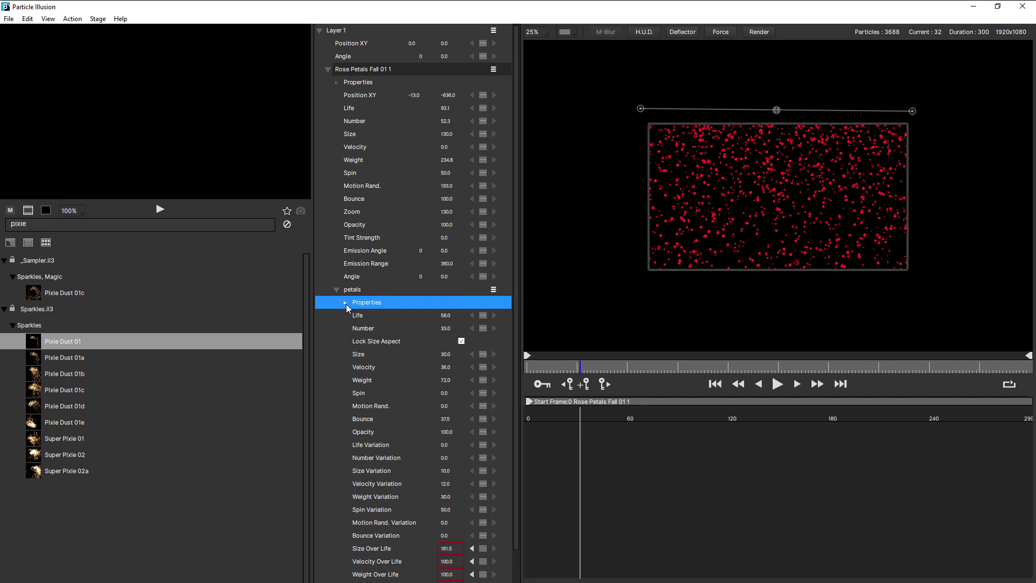
click(345, 302)
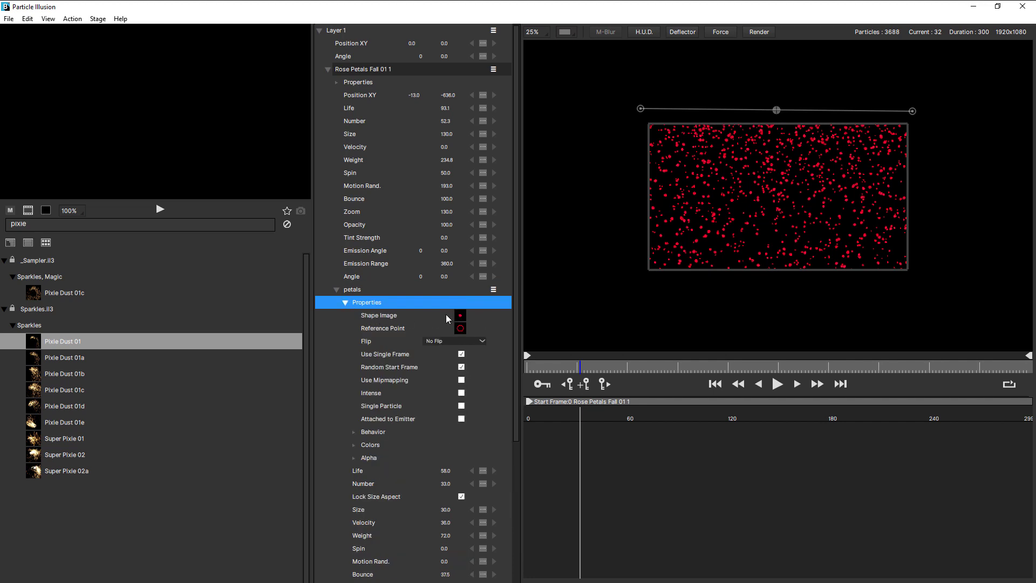
Open the rose01 shape image in the Particle Shape Editor and browse its frames
click(460, 315)
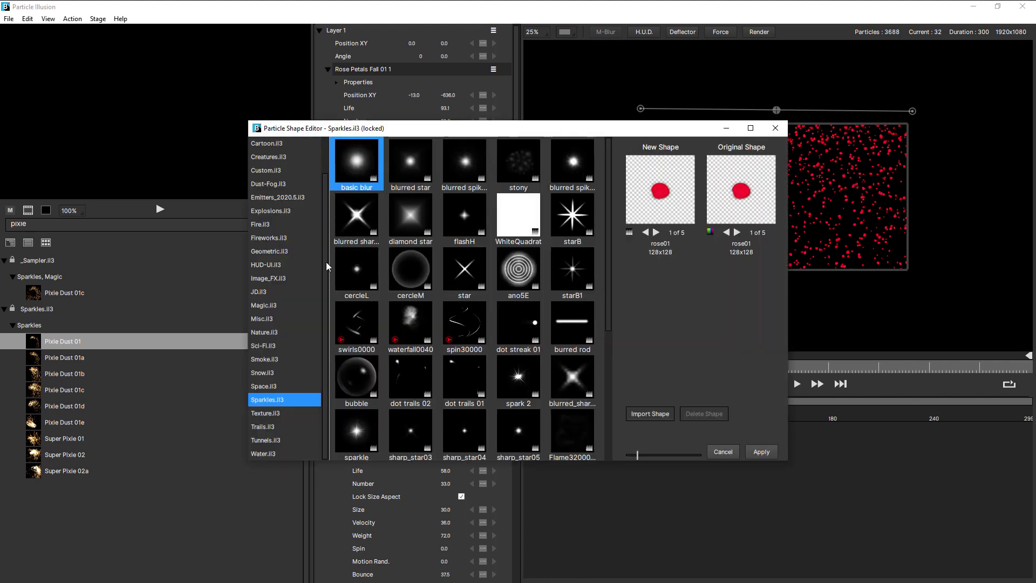
scroll(329, 193, up, 3)
scroll(323, 316, down, 3)
click(656, 233)
click(656, 233)
click(656, 233)
Apply rose01, turn off Use Single Frame and Random Start Frame, and preview the petals
click(763, 452)
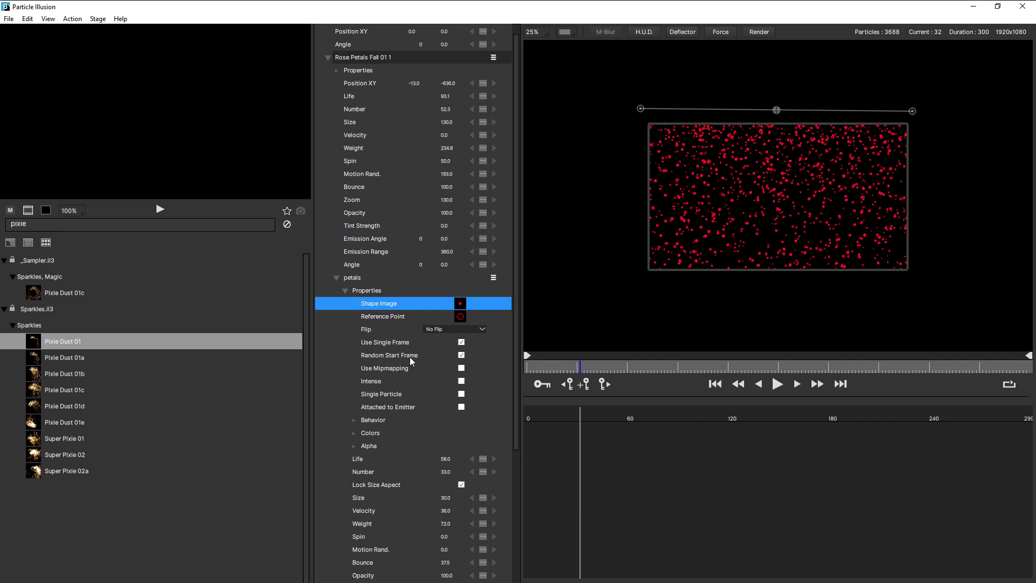
click(461, 343)
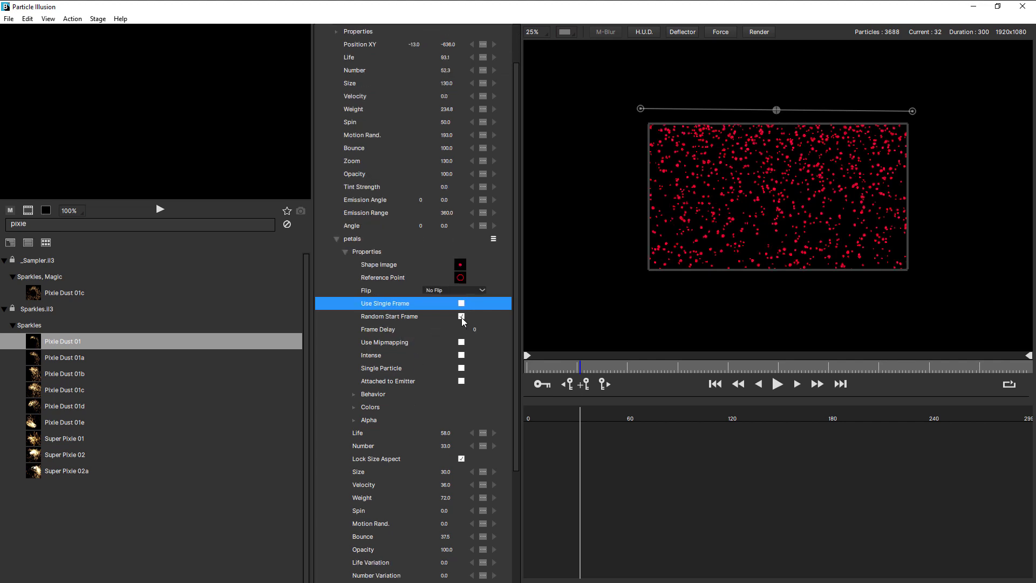
click(461, 316)
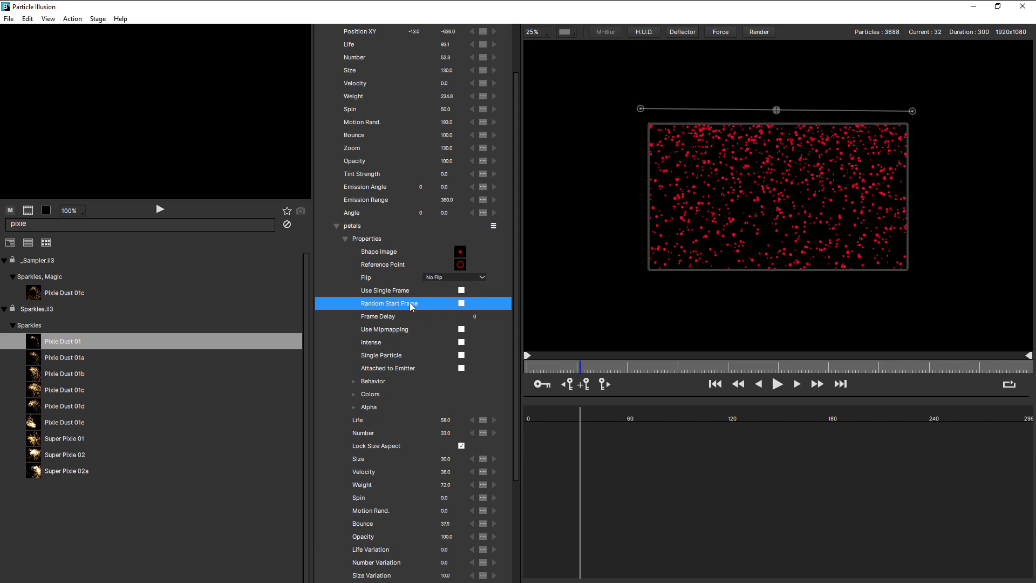
click(776, 388)
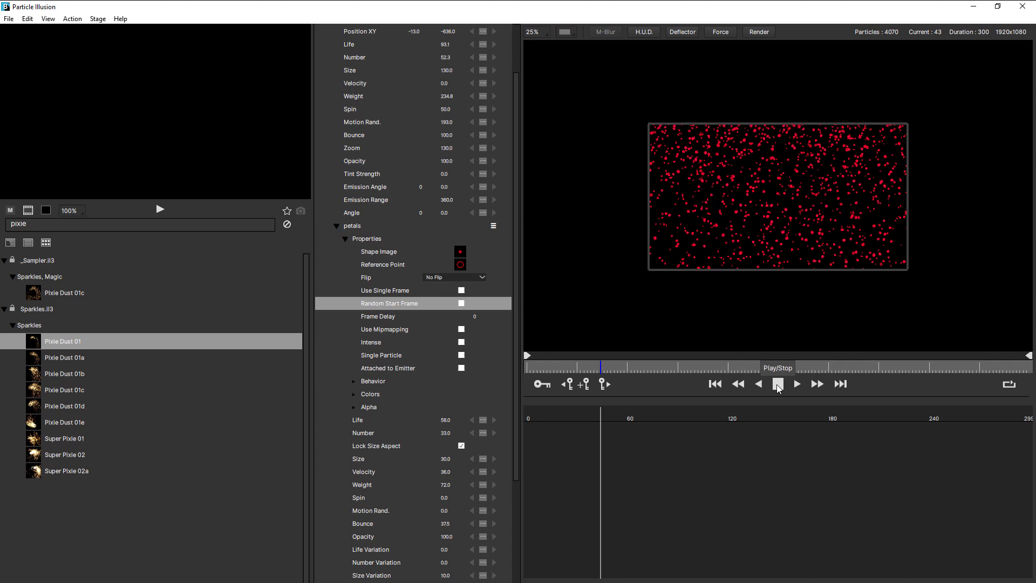
scroll(770, 185, up, 1)
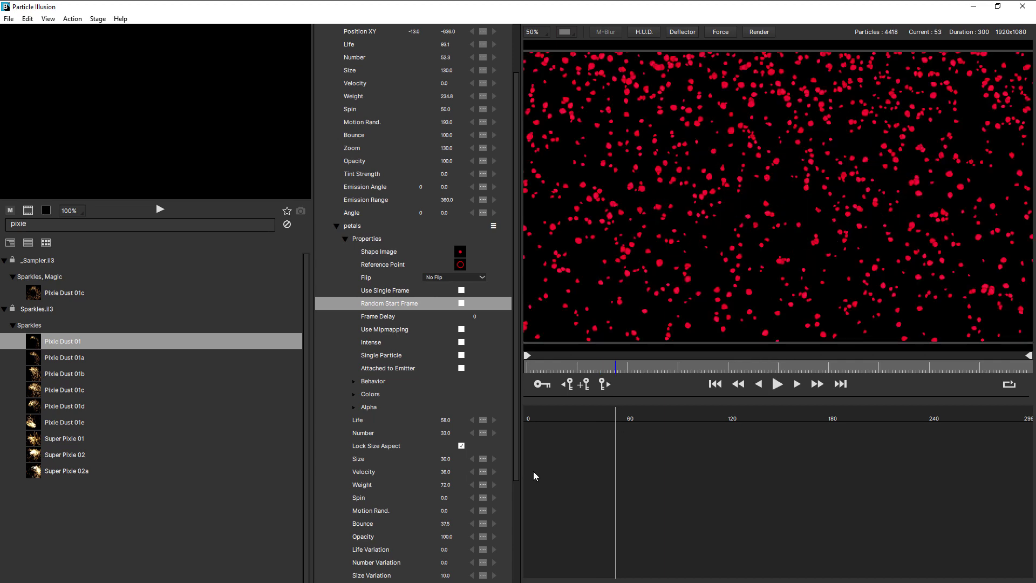
click(444, 484)
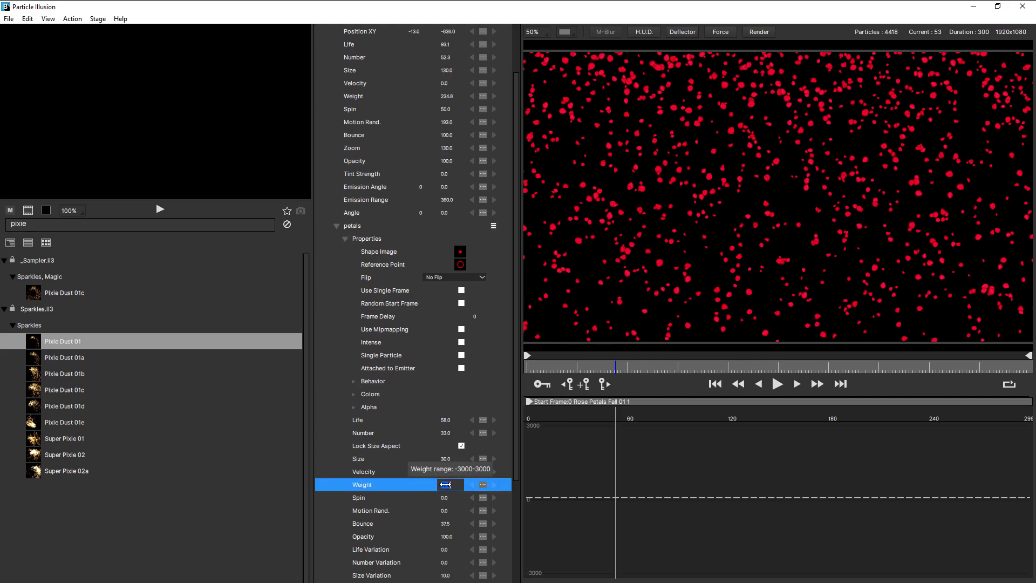
text(2)
key(Return)
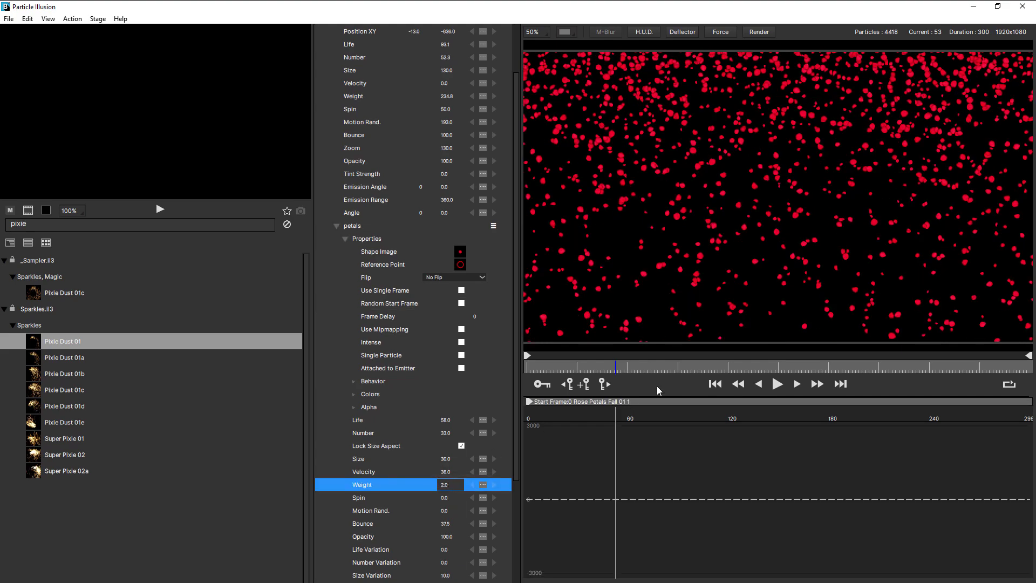
click(778, 384)
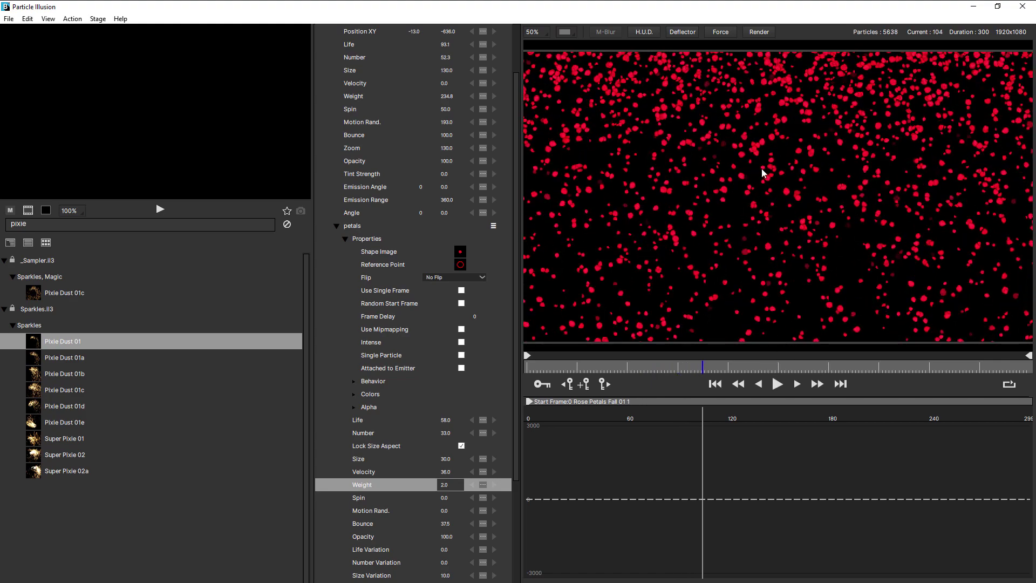
scroll(762, 169, up, 2)
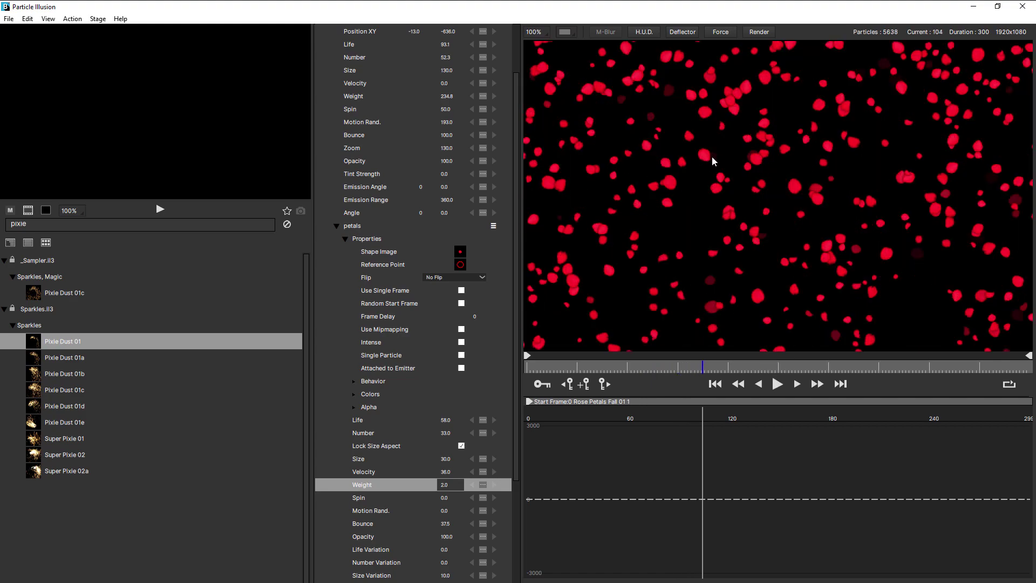
click(777, 384)
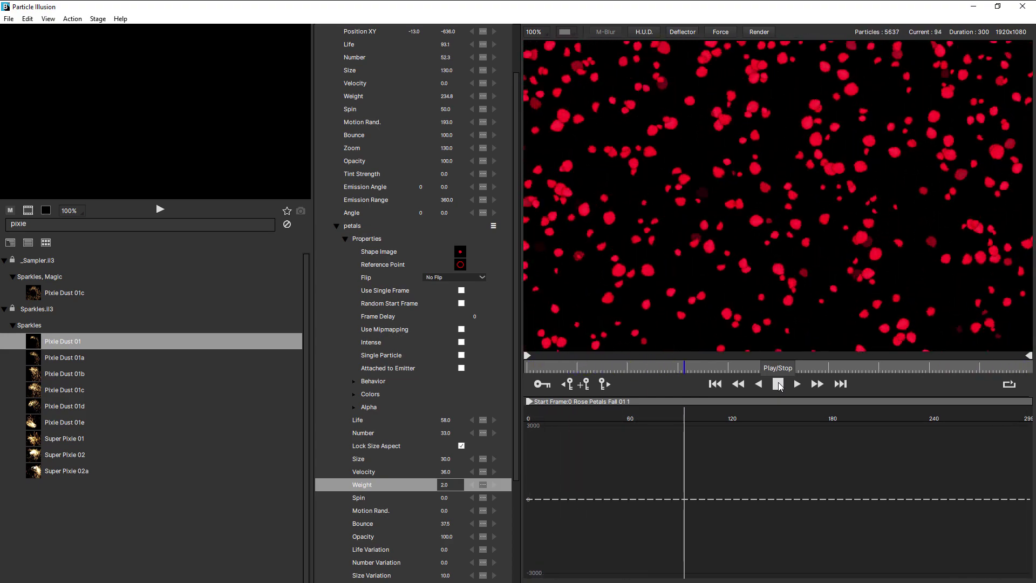
Turn on Use Single Frame for the petals and preview the result
click(778, 385)
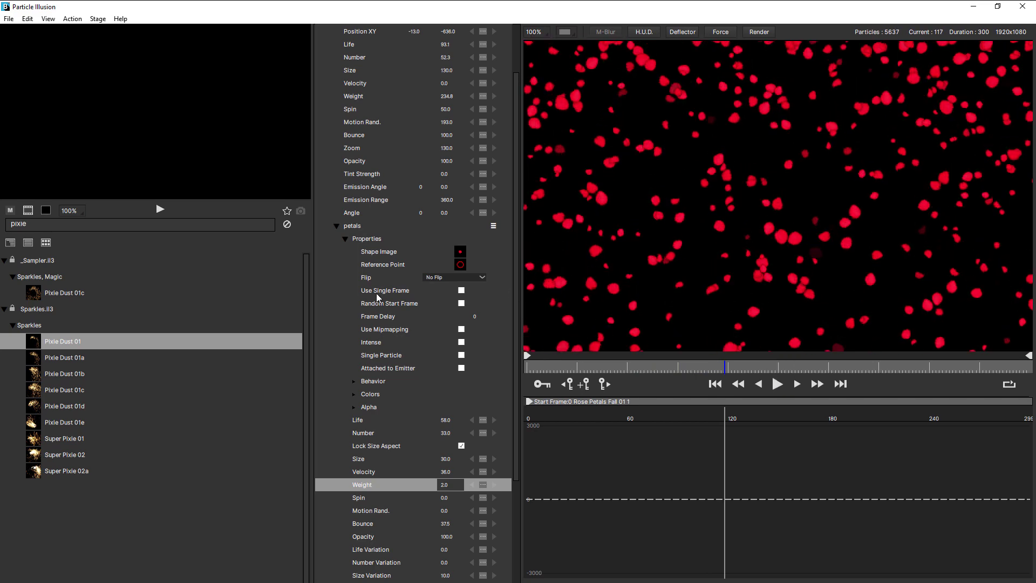
click(463, 291)
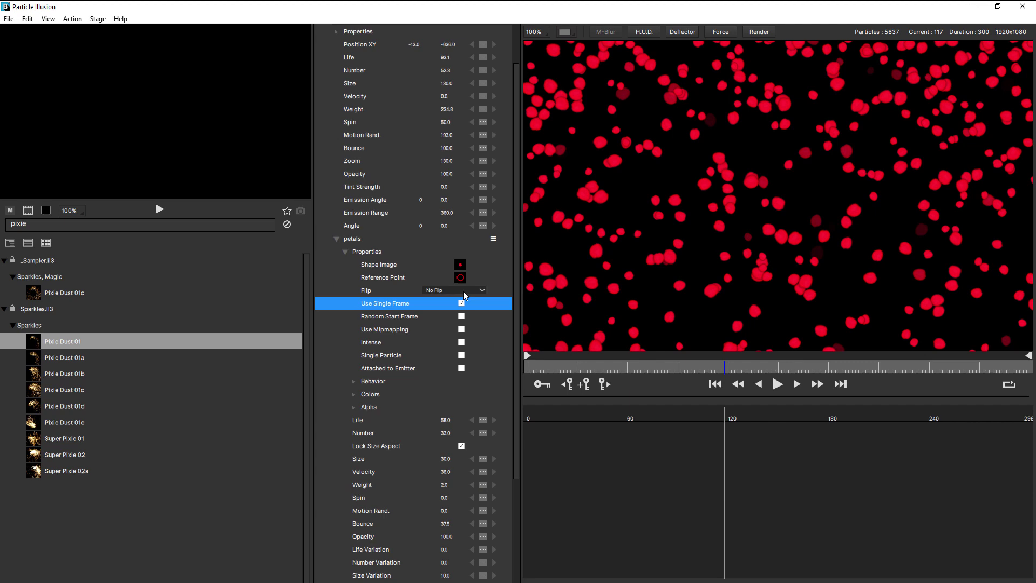
click(778, 385)
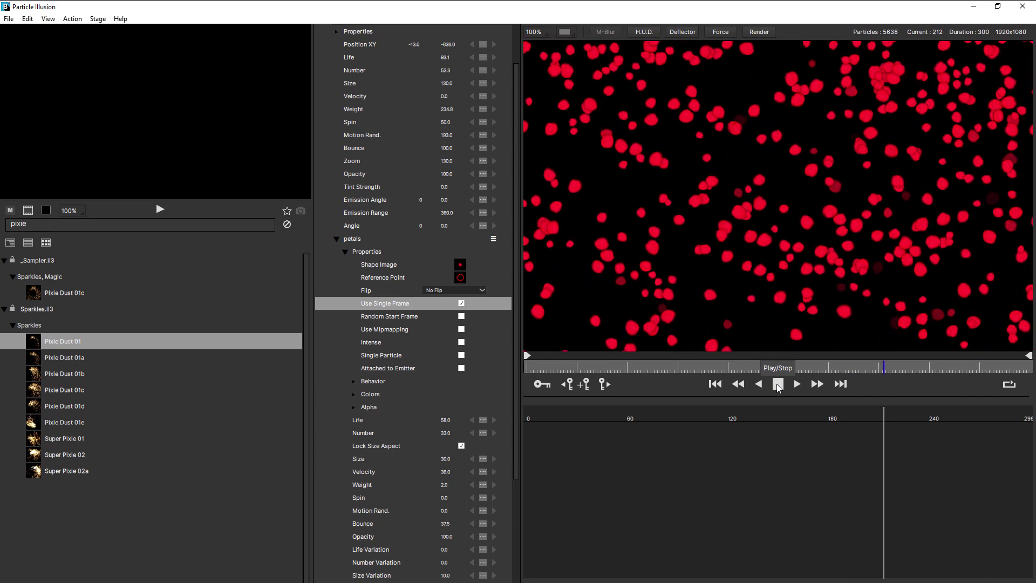
click(778, 384)
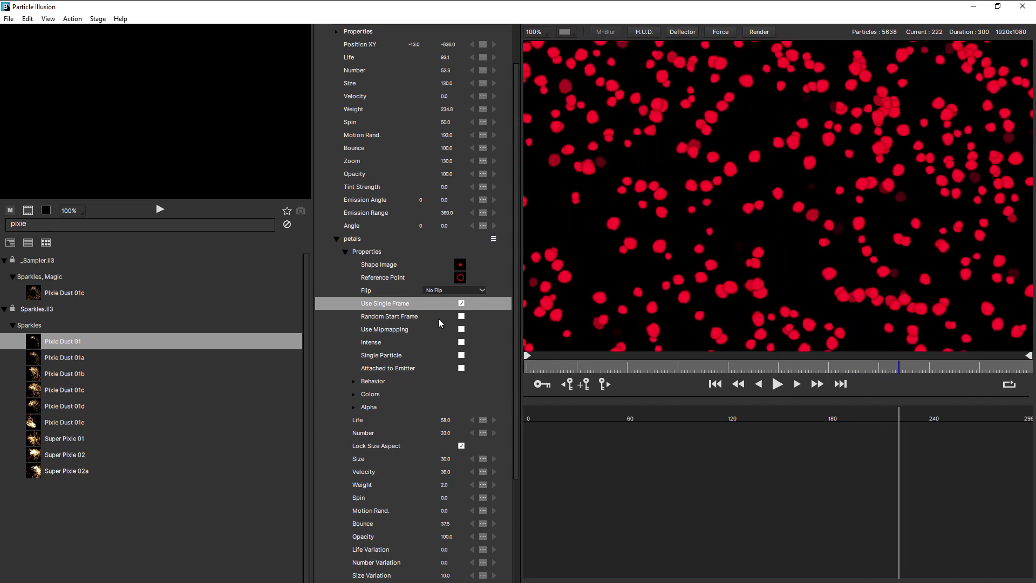
Turn on Random Start Frame and preview the falling petals again
click(460, 316)
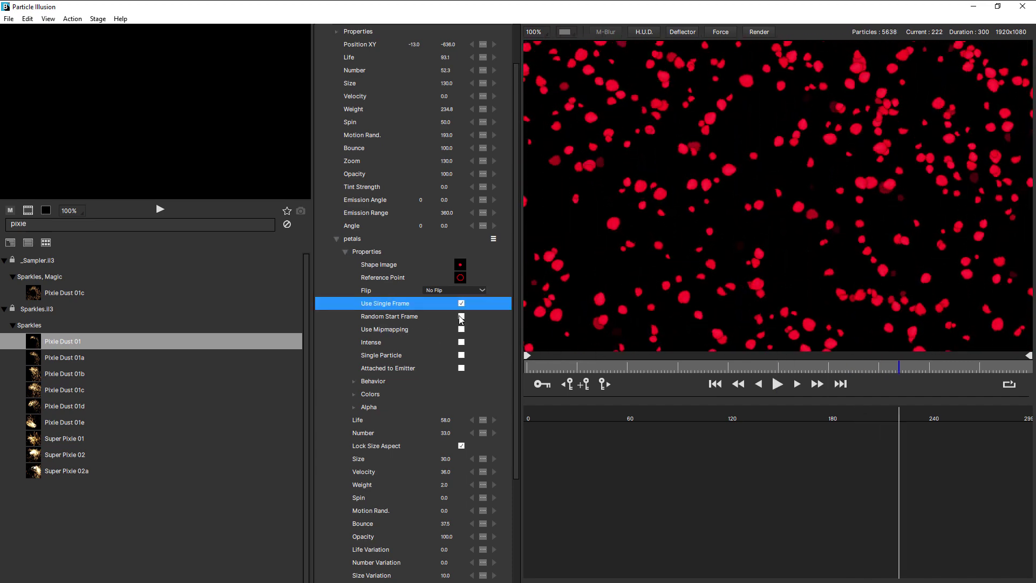
scroll(462, 315, down, 1)
click(462, 304)
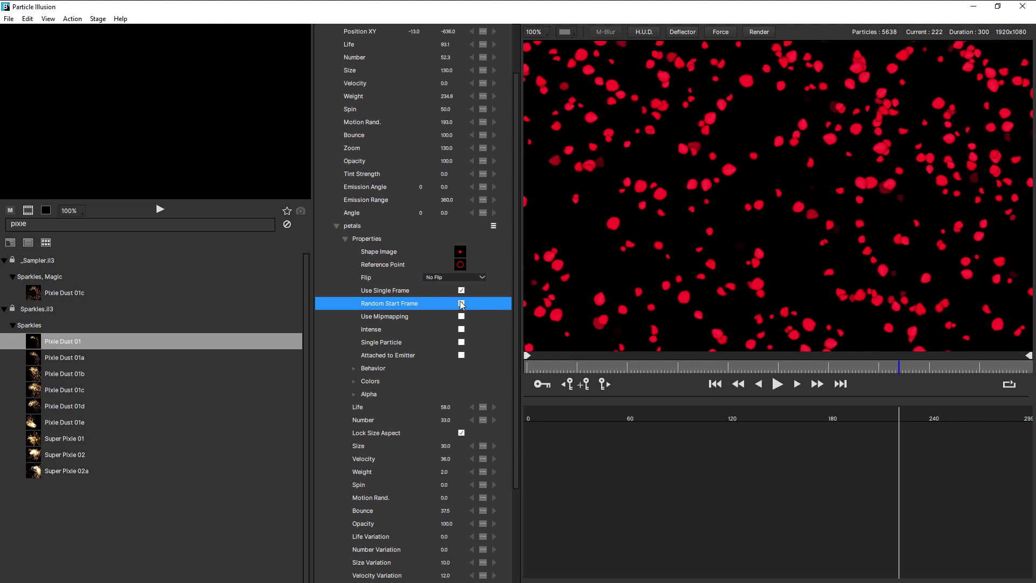
click(461, 303)
click(777, 383)
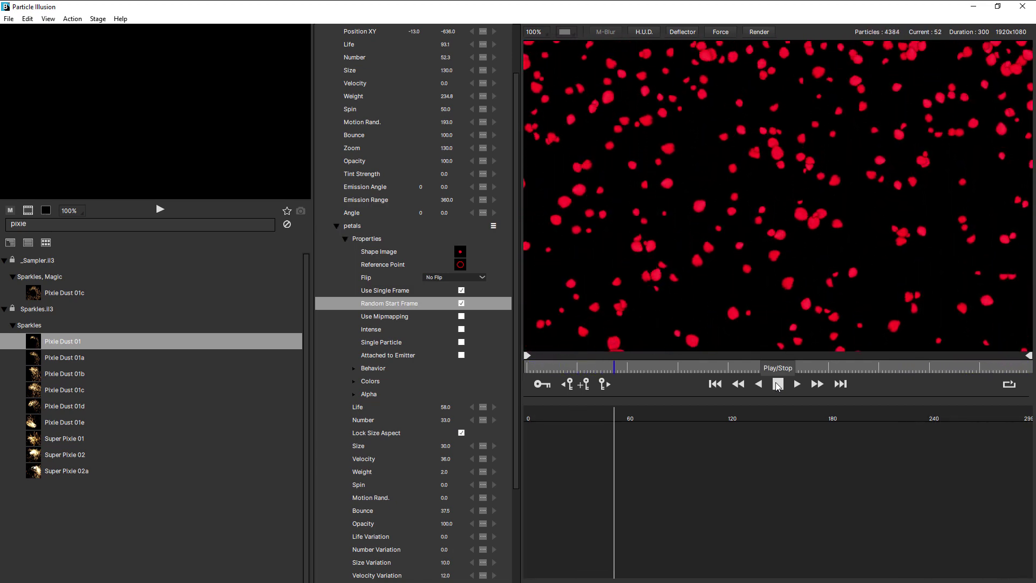
Stop playback, toggle Intense on then off, and bring up the shape library
click(778, 384)
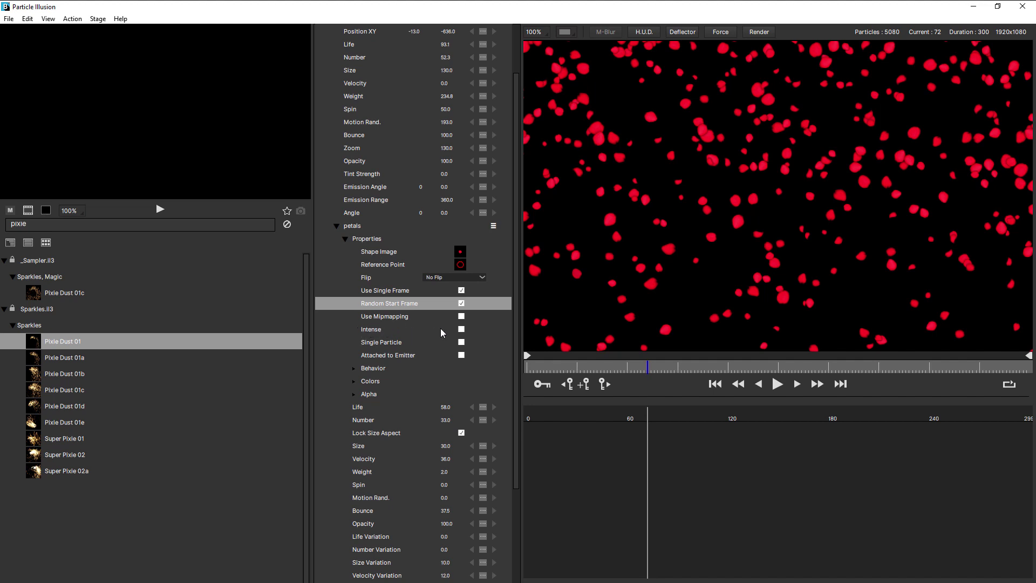
click(462, 328)
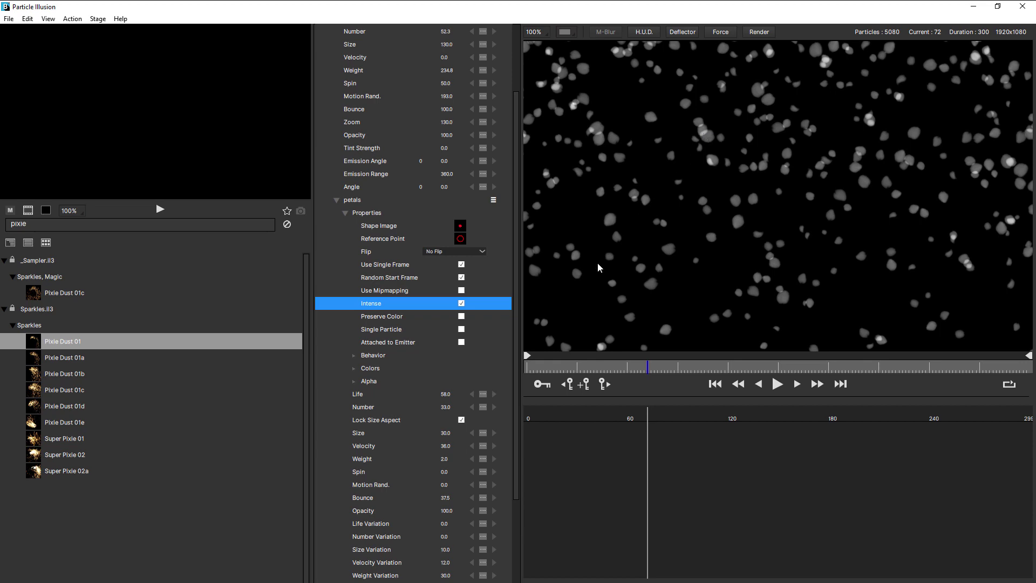
click(462, 304)
click(460, 225)
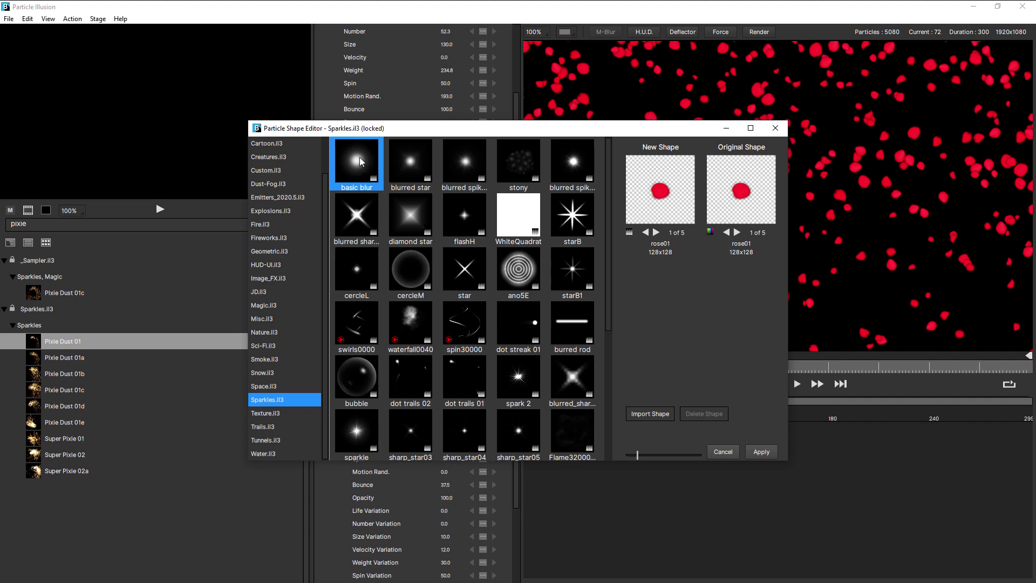
Apply the basic blur shape to the petals and expand the Colors group
click(360, 161)
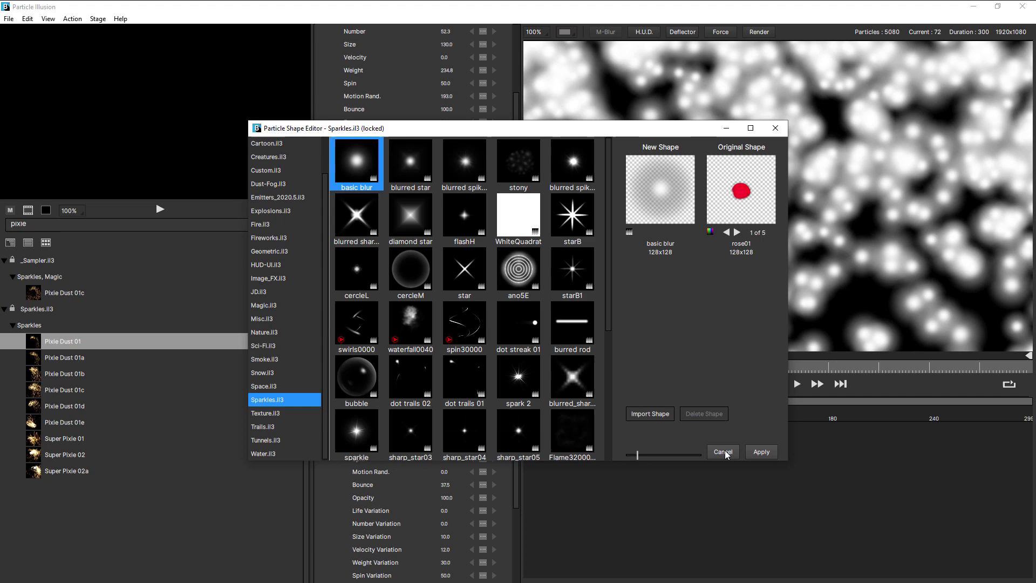
click(760, 452)
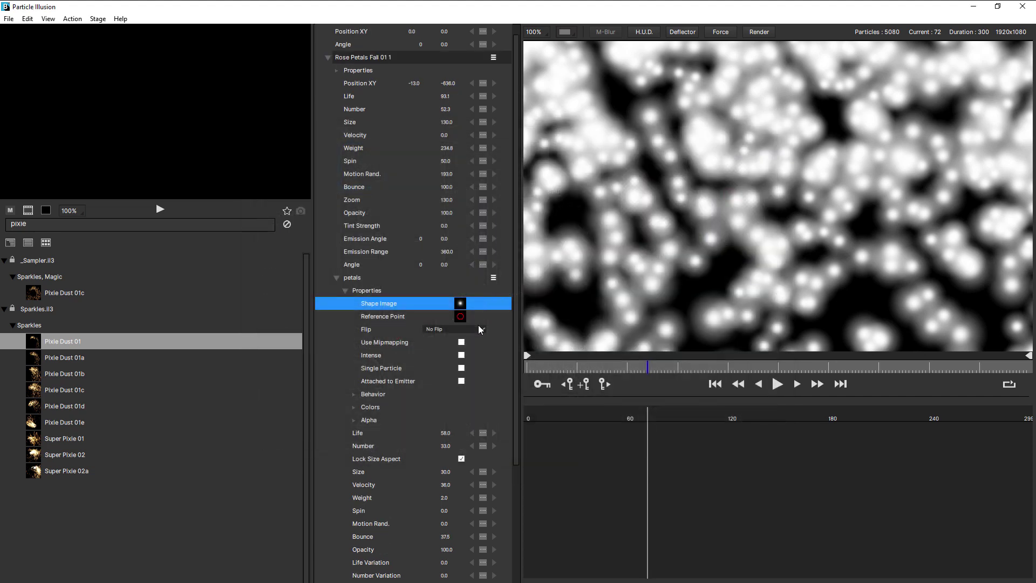
click(354, 408)
Set the particle color gradient to the salmon orange basic color #ffaa7f
click(470, 422)
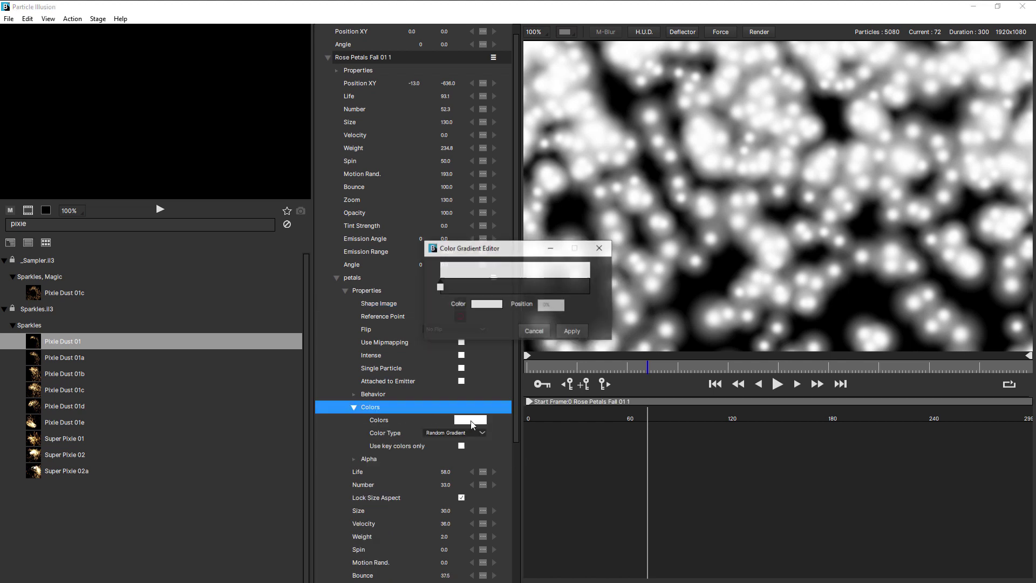
click(488, 303)
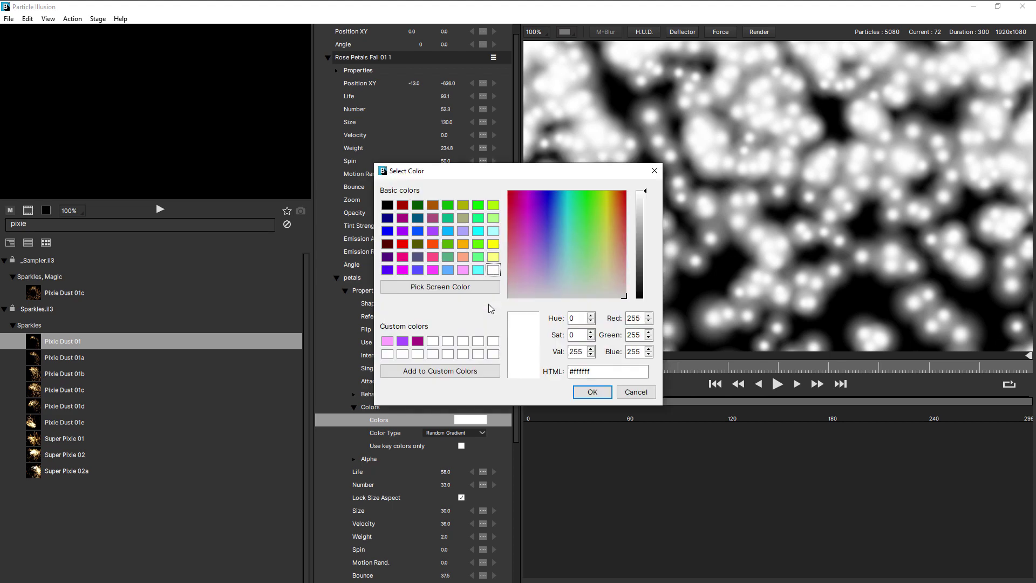
click(462, 255)
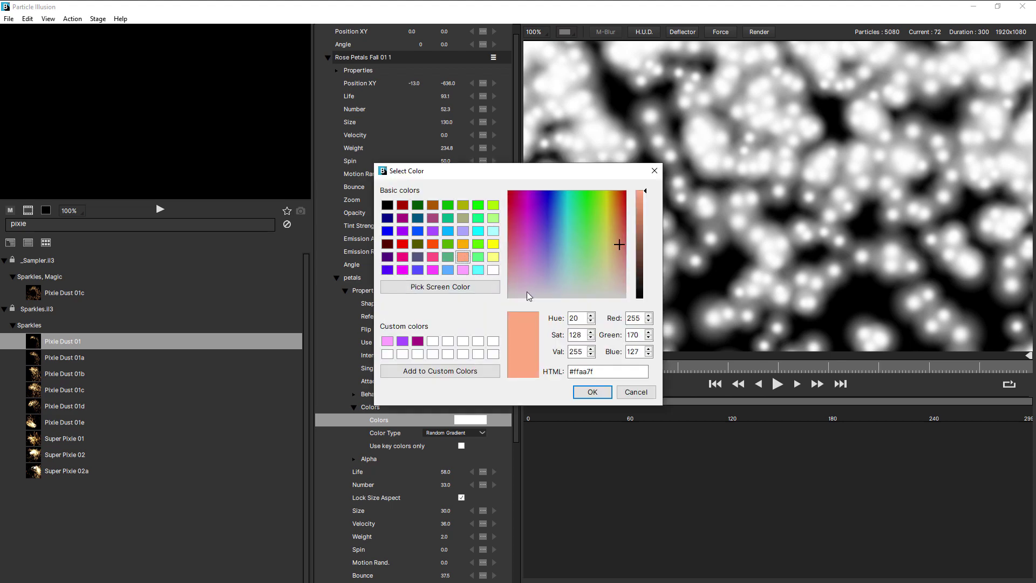
click(593, 393)
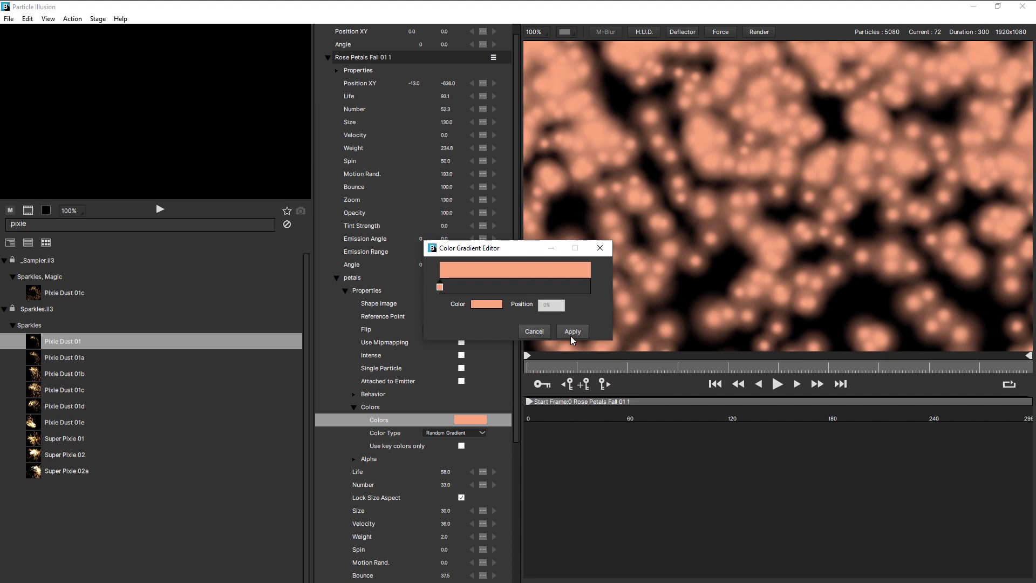
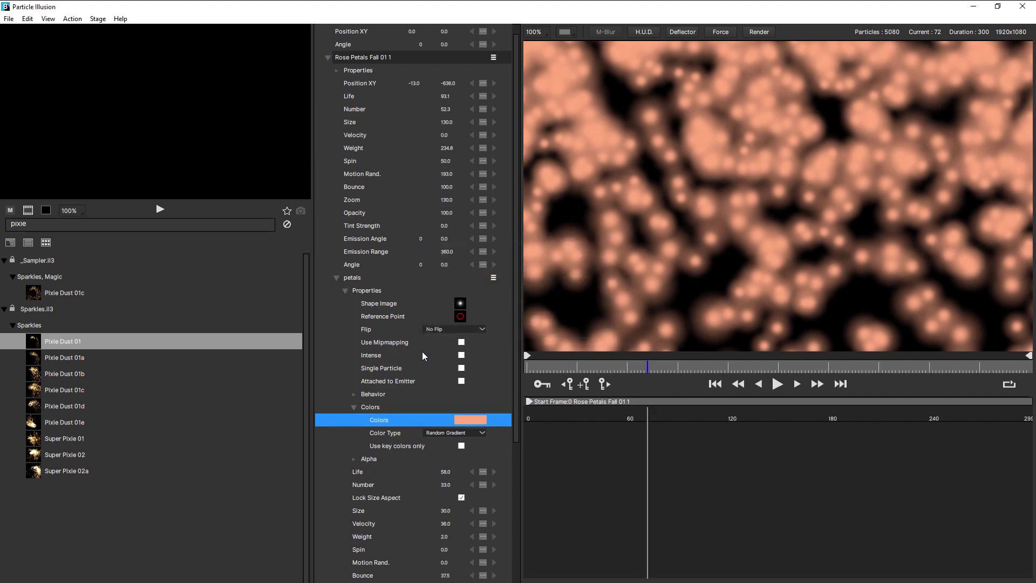
Turn on Intense for the petals and try orange as the gradient colour
click(462, 355)
scroll(463, 354, down, 2)
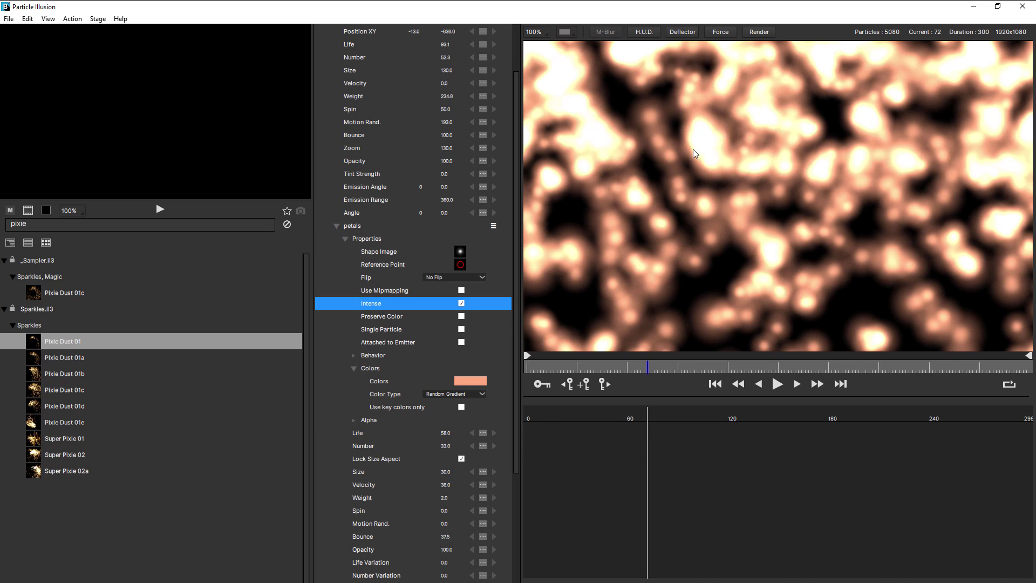
double_click(463, 381)
click(484, 304)
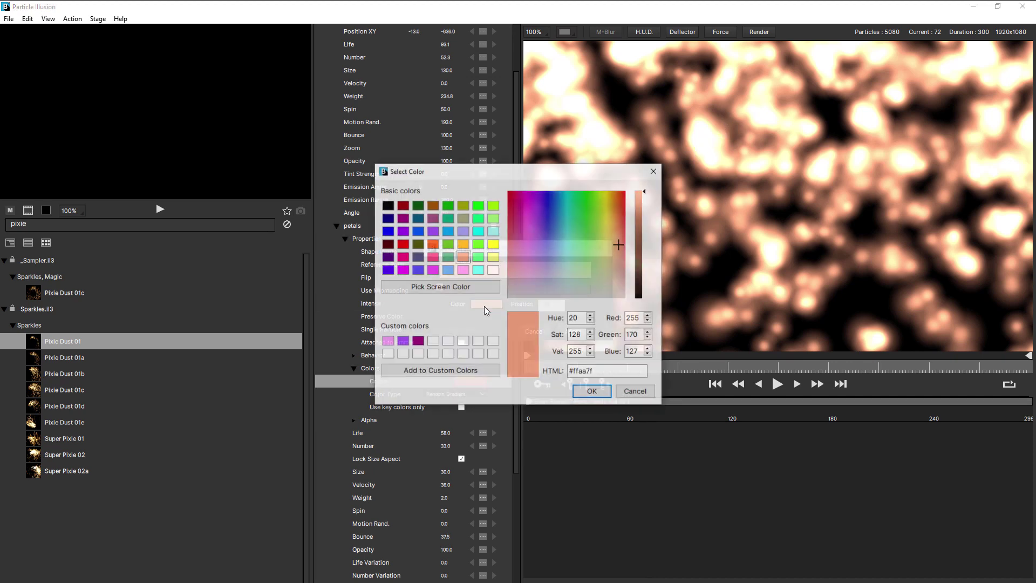
click(433, 244)
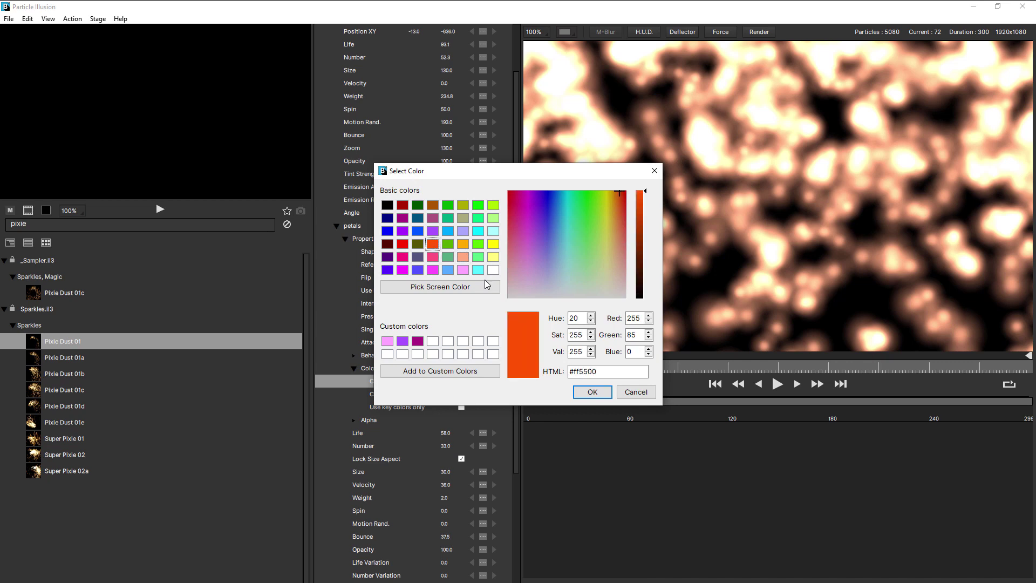
click(592, 392)
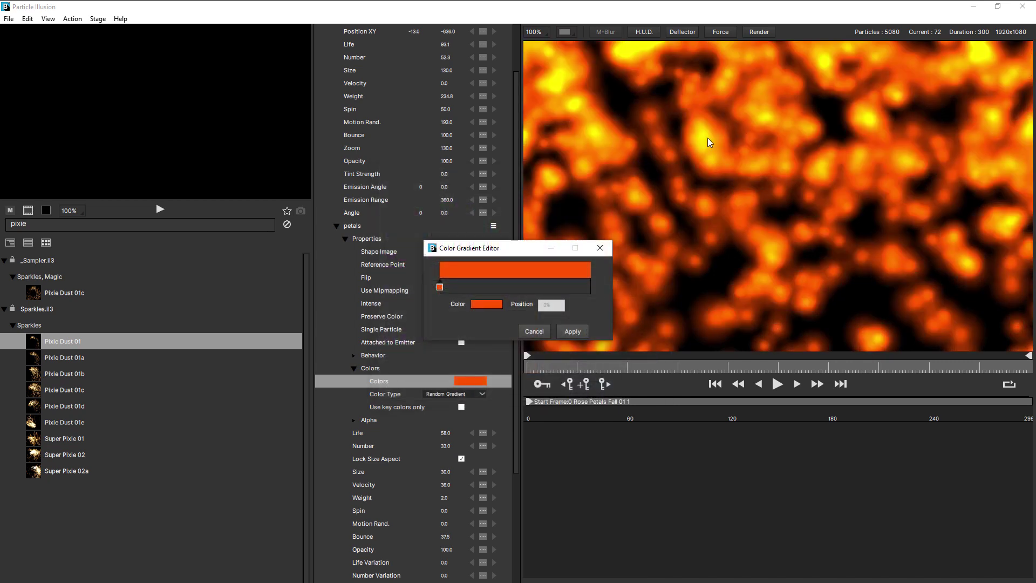
Try pure red, then cancel the gradient editor to keep the original peach colours
click(492, 306)
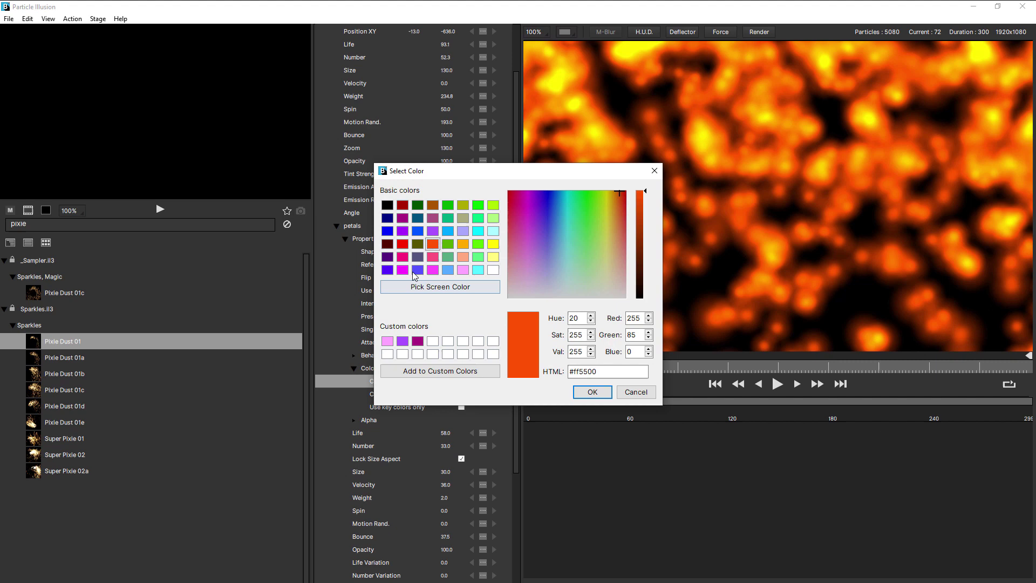
click(402, 244)
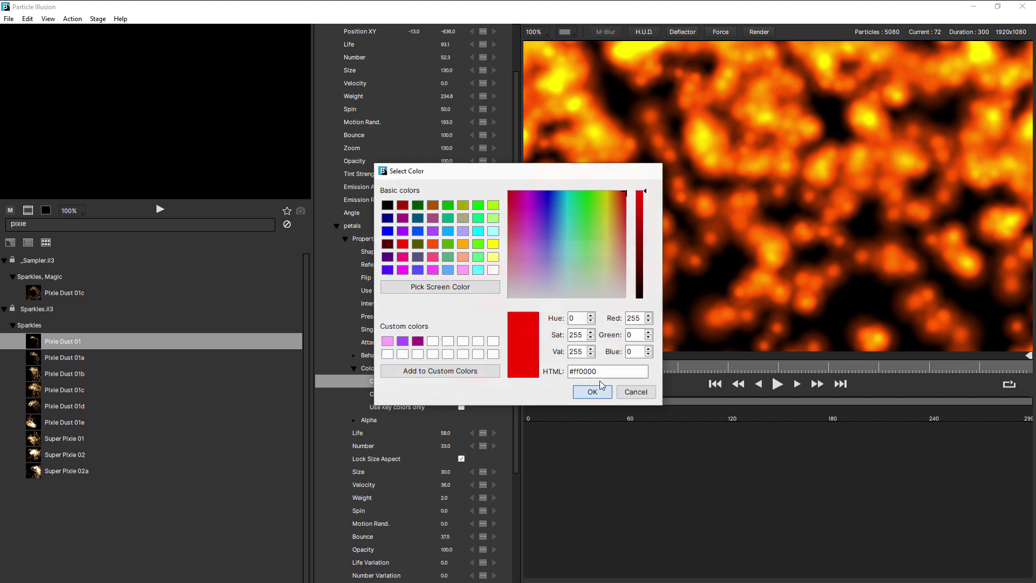
click(592, 393)
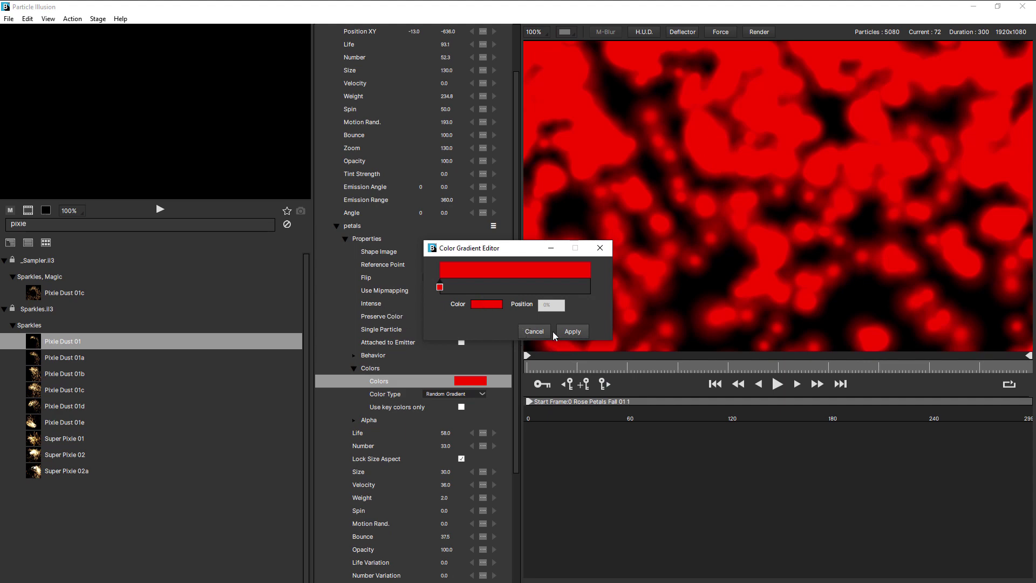
click(533, 331)
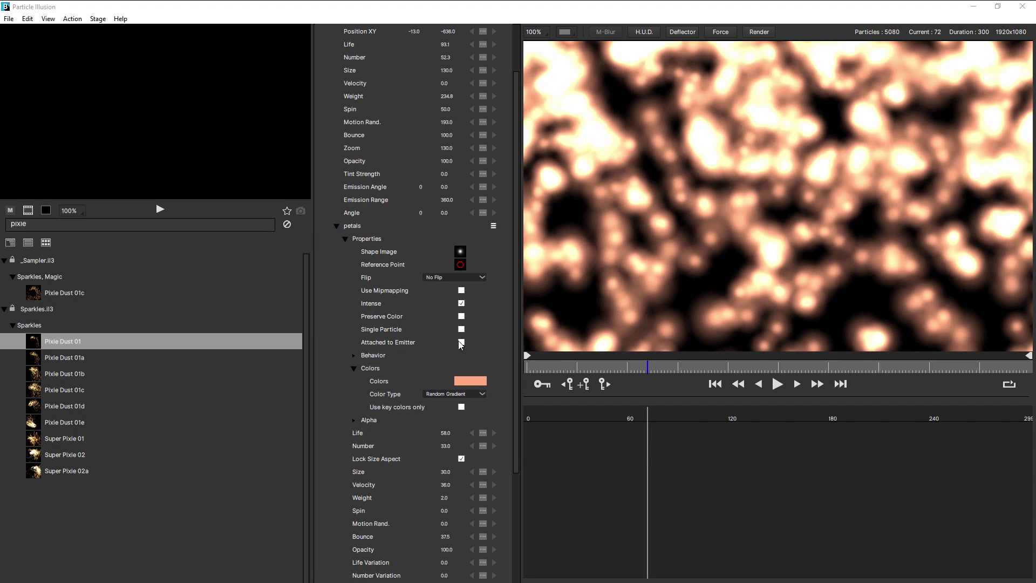
click(461, 342)
scroll(461, 342, down, 1)
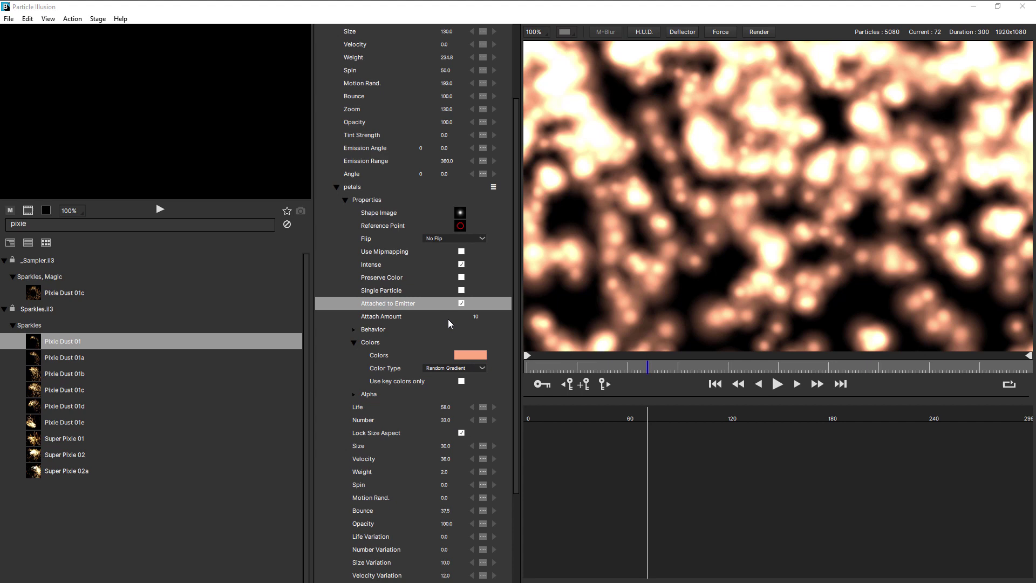
click(462, 304)
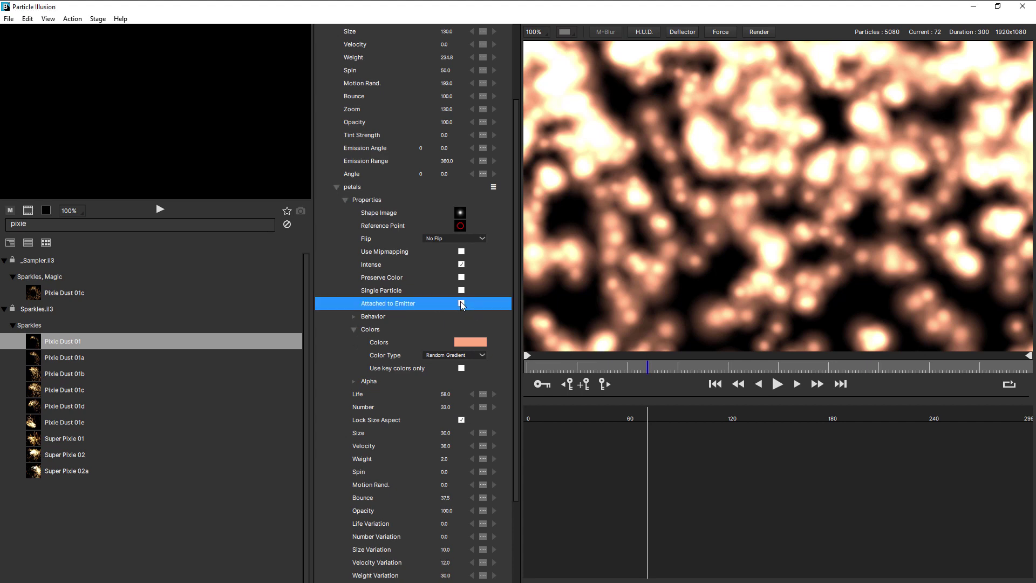
Set the petals Shape Image to the letter A from the _Sampler.il3 library
click(378, 319)
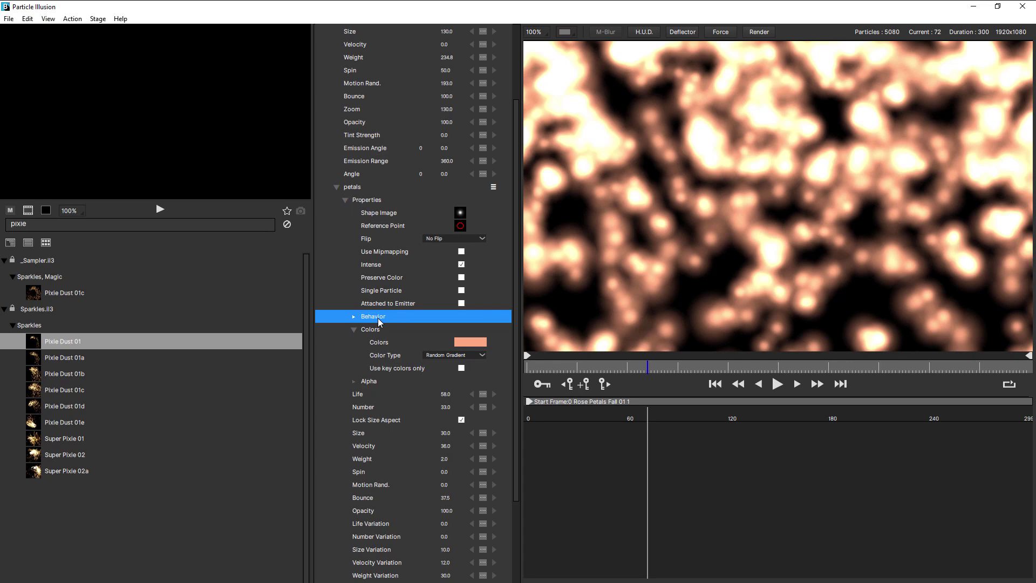
click(354, 317)
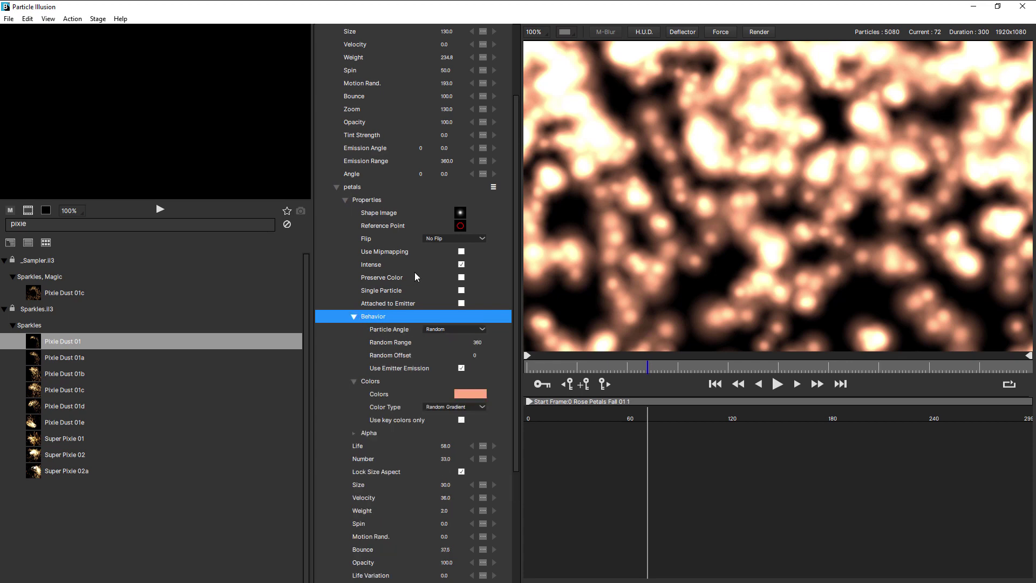
double_click(462, 213)
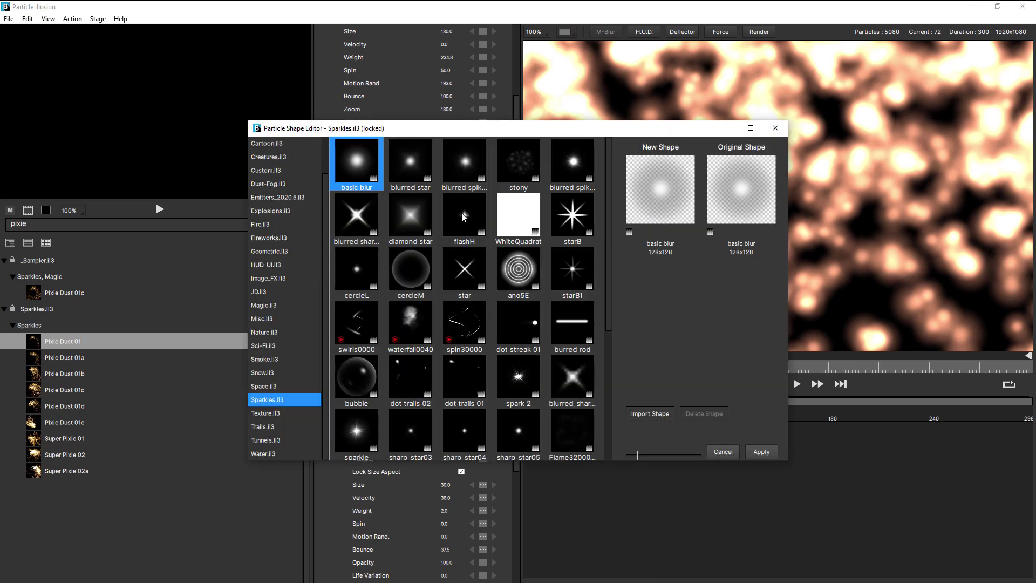
scroll(292, 194, up, 1)
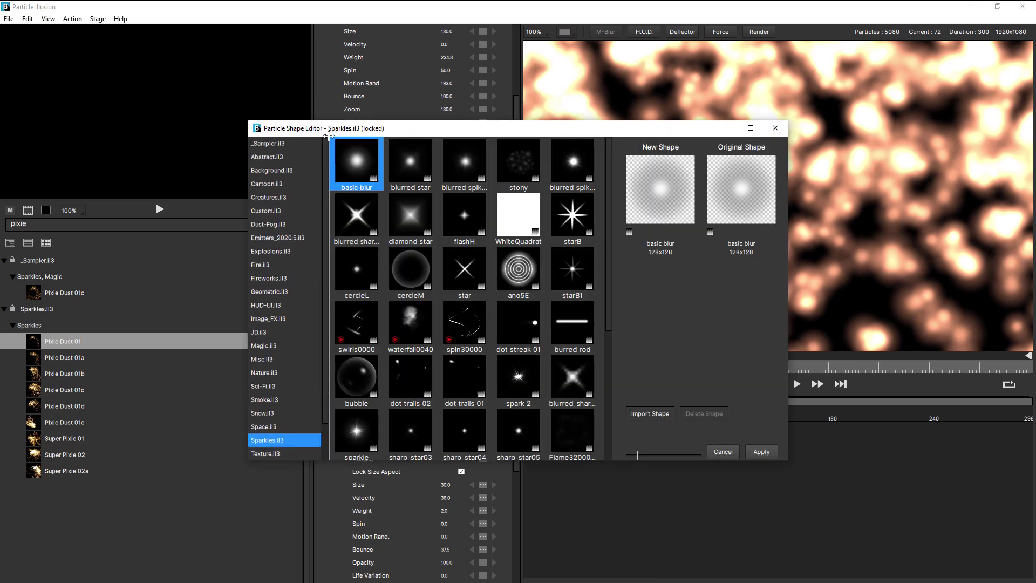
click(280, 146)
click(582, 166)
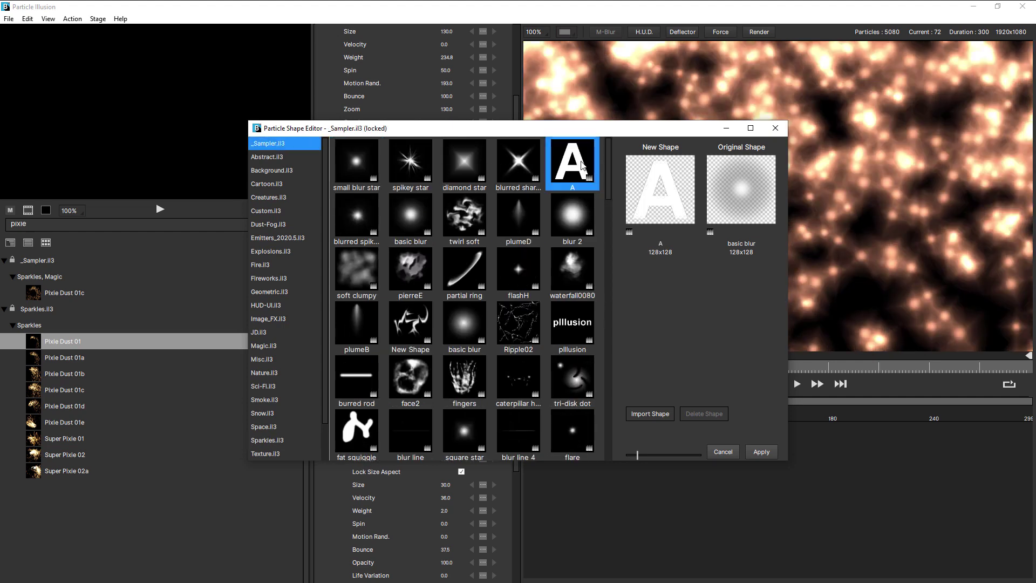
click(760, 451)
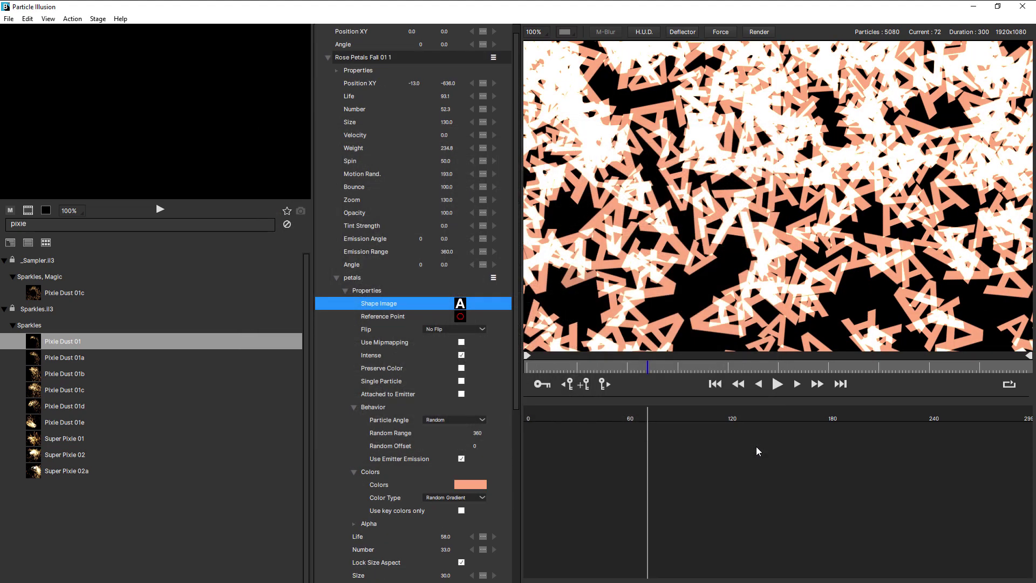
Turn off Intense and set petals Size to 6 and Spin Variation to 0
click(462, 355)
scroll(461, 355, down, 2)
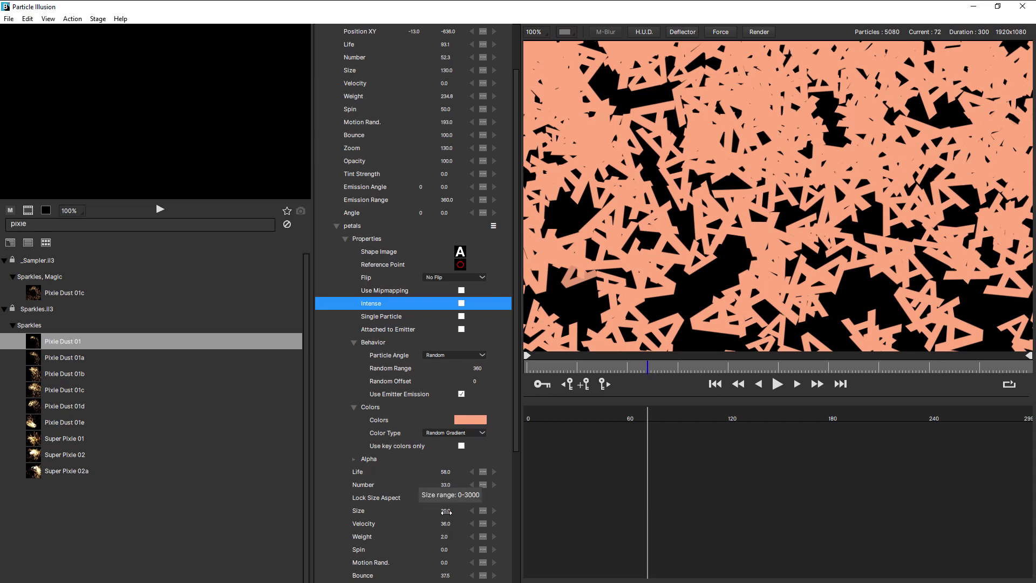
drag(446, 511, 419, 517)
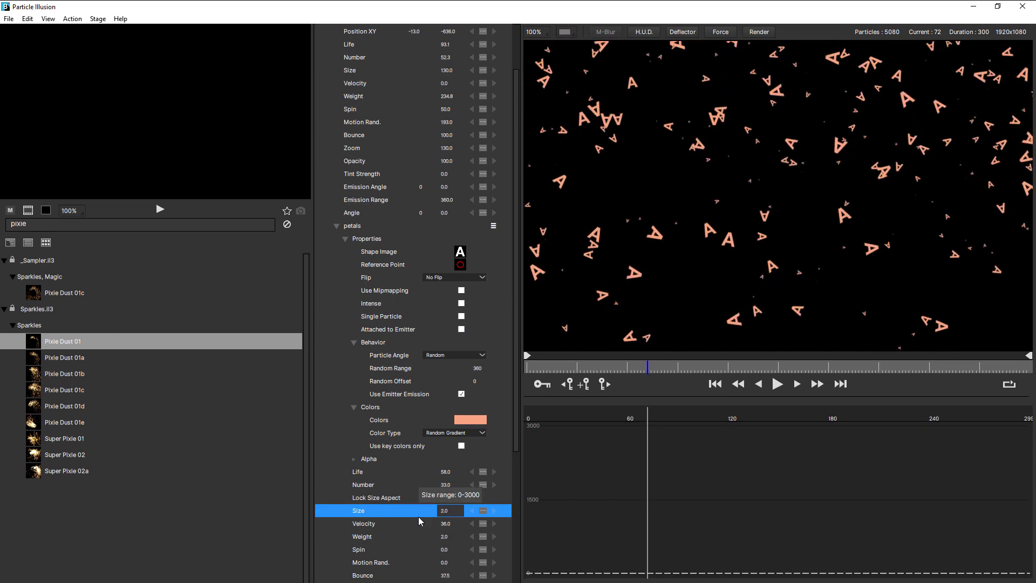
text(6)
key(Return)
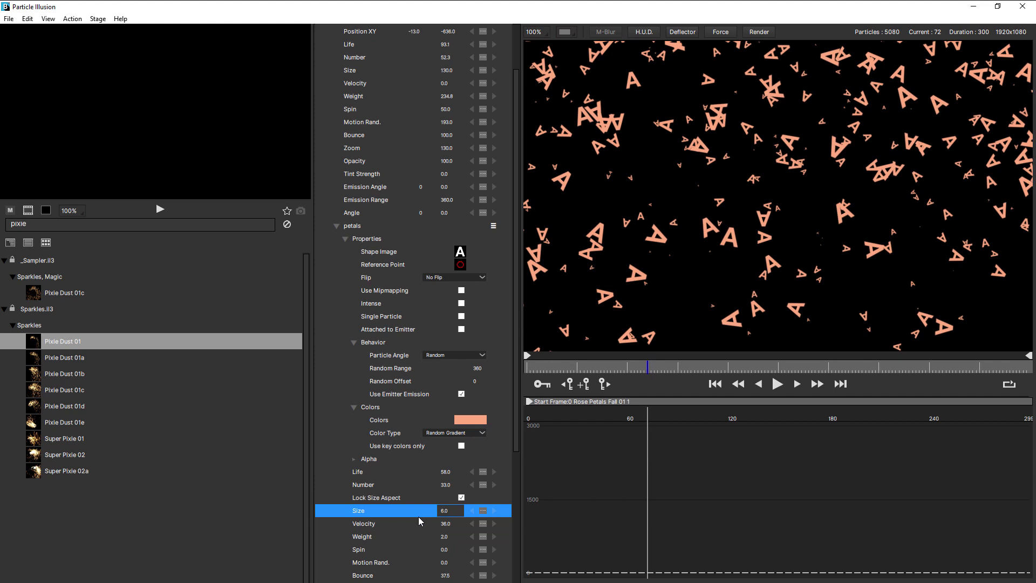
drag(516, 411, 517, 533)
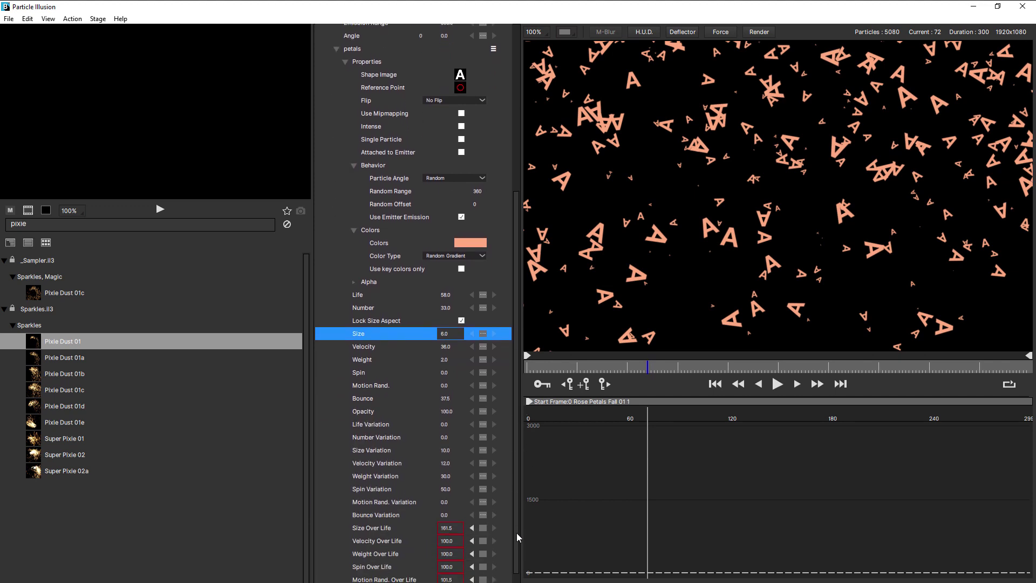
click(450, 491)
text(0)
key(Return)
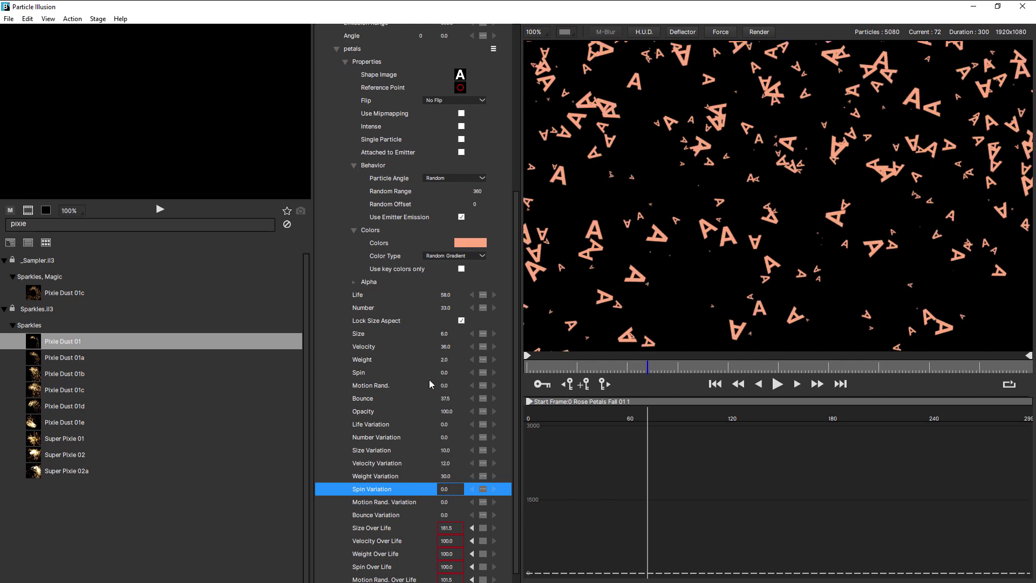
drag(516, 354, 533, 147)
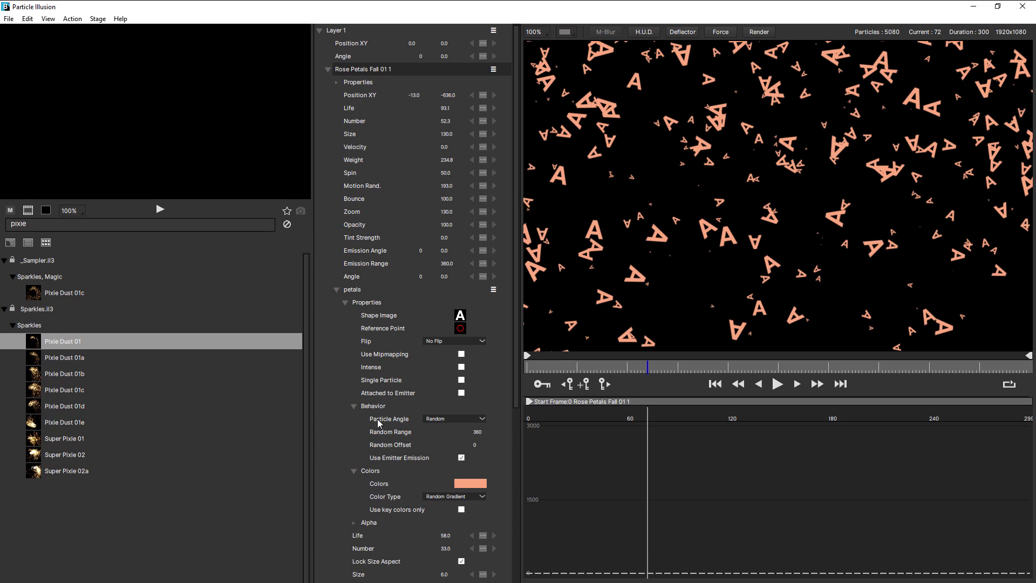
Set Particle Angle to Align to Motion with align angle 186, leaving Keep Aligned off
click(442, 418)
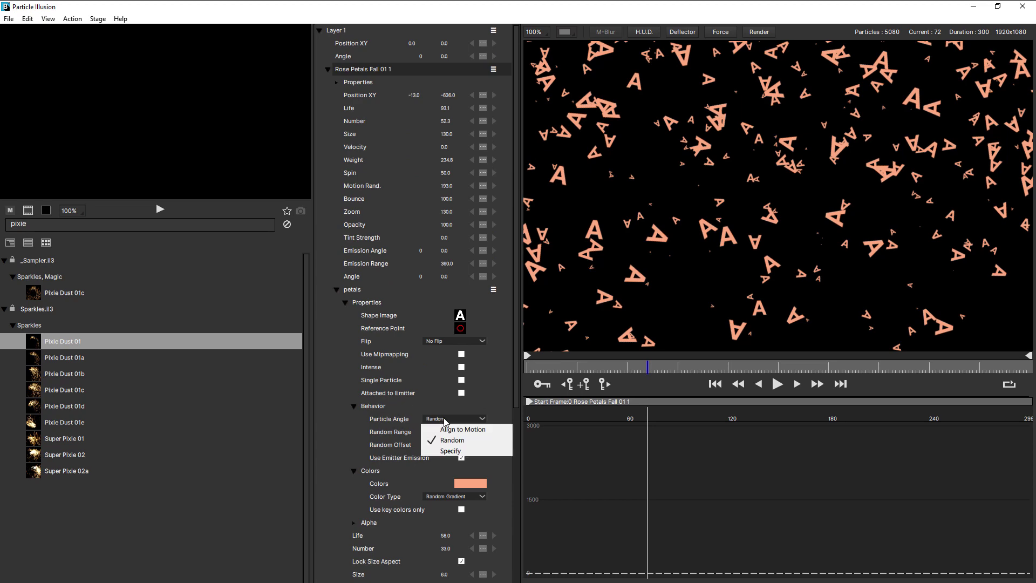
click(446, 430)
scroll(445, 430, down, 3)
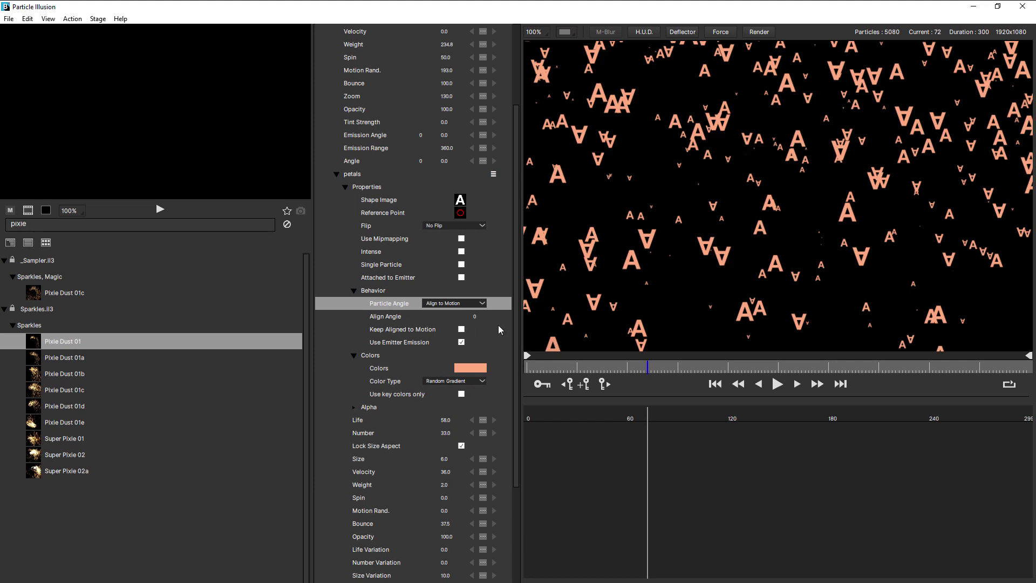
drag(474, 316, 483, 315)
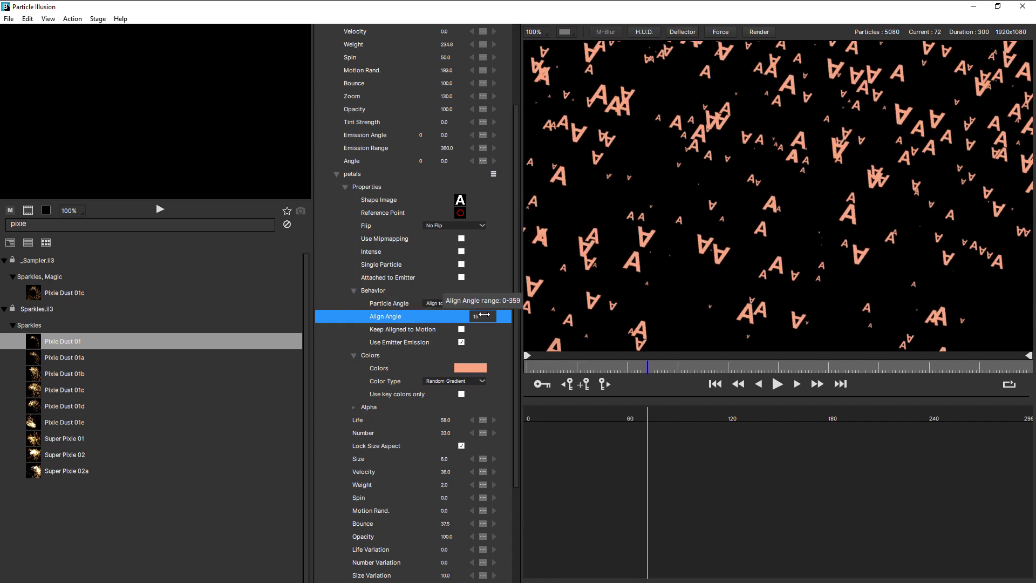
mouse_move(483, 315)
mouse_down()
mouse_move(516, 321)
mouse_move(453, 317)
mouse_move(513, 318)
mouse_up()
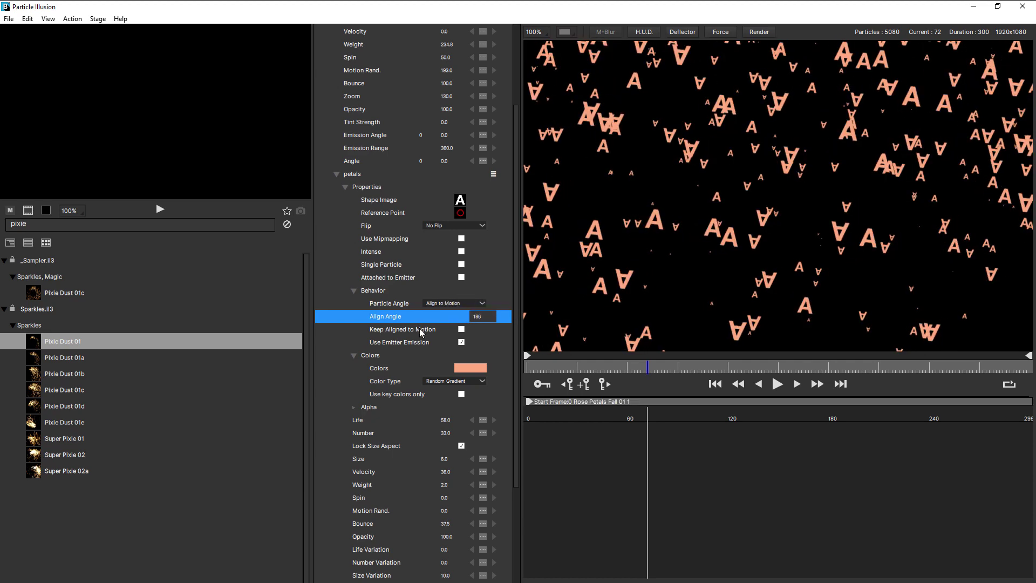
click(462, 329)
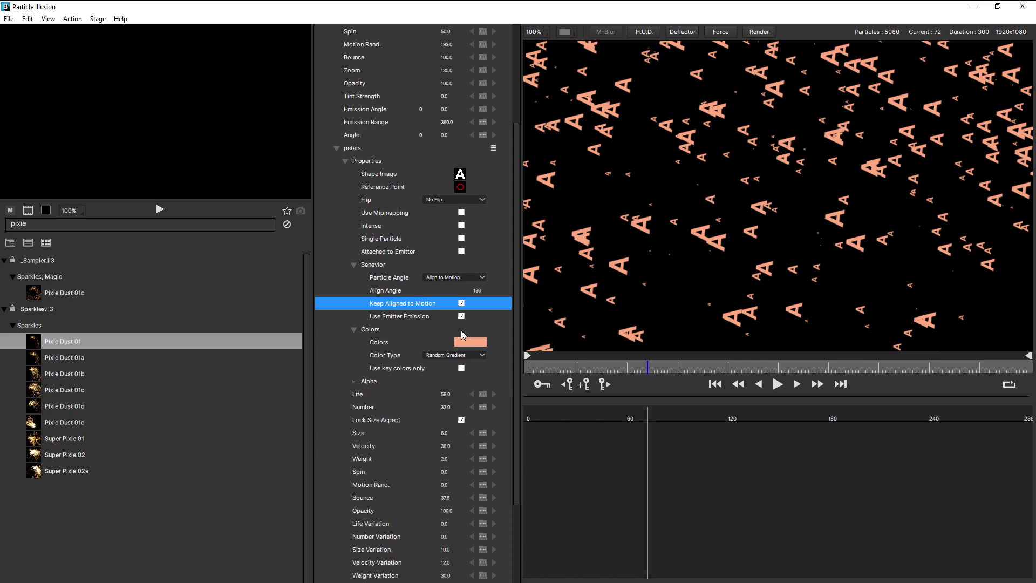
click(464, 304)
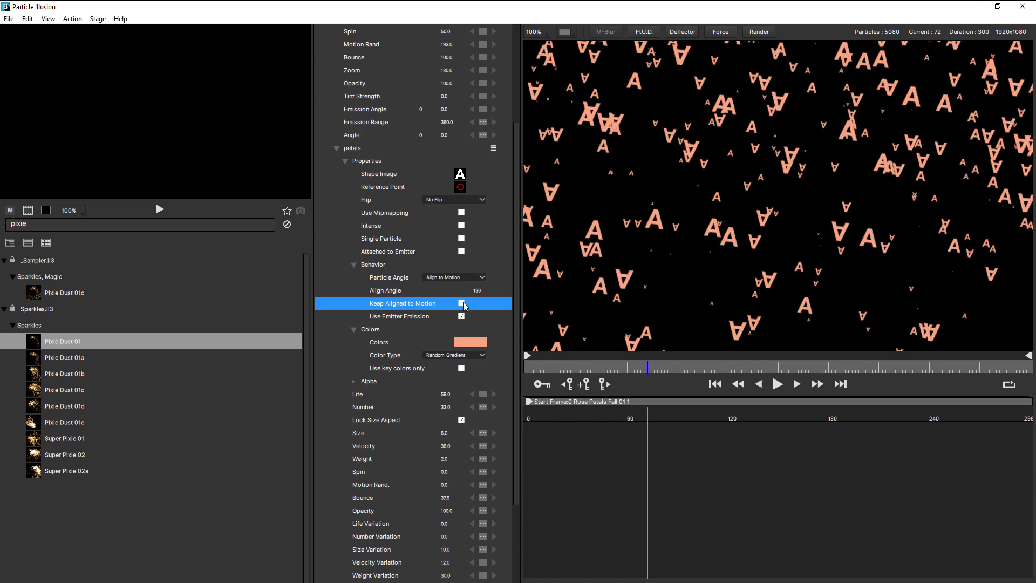
click(426, 321)
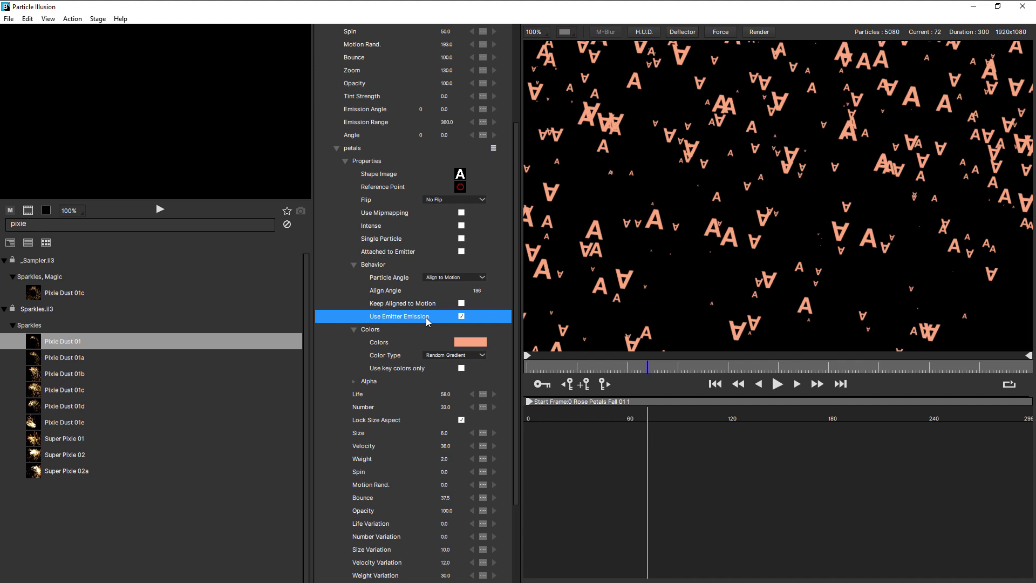
Switch Particle Angle to a specified angle and set it to 194
click(449, 277)
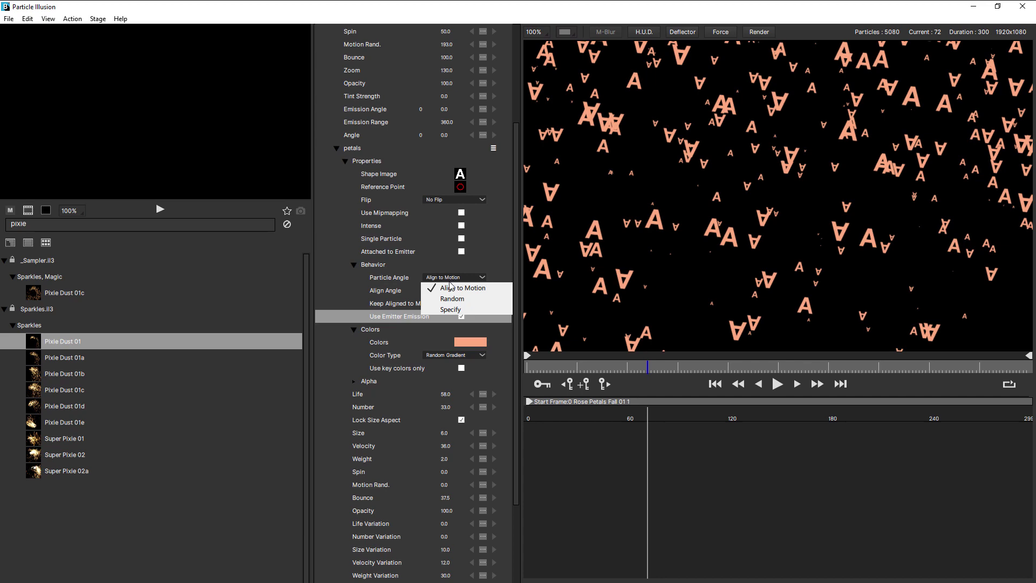
click(451, 311)
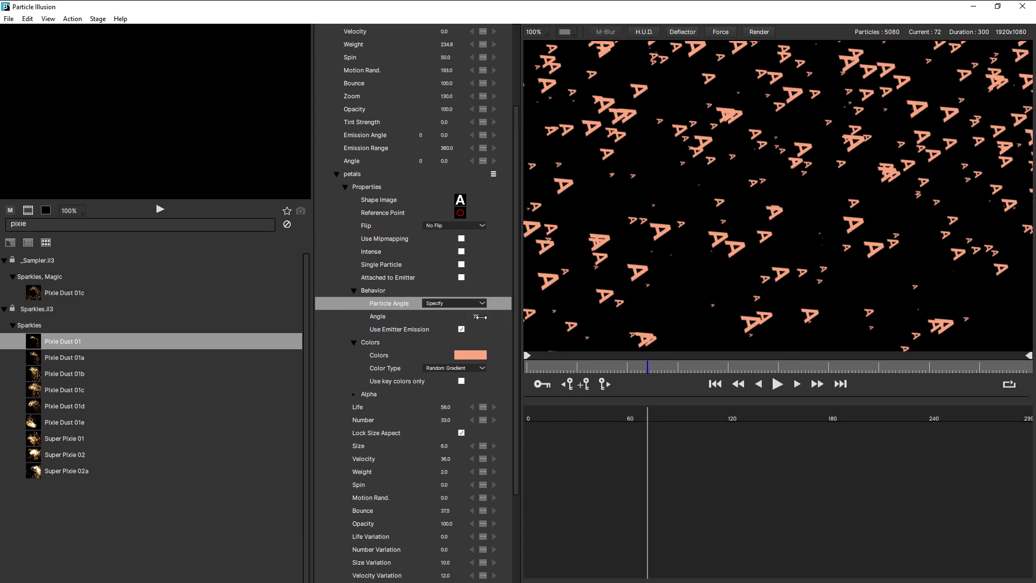
drag(474, 318, 432, 322)
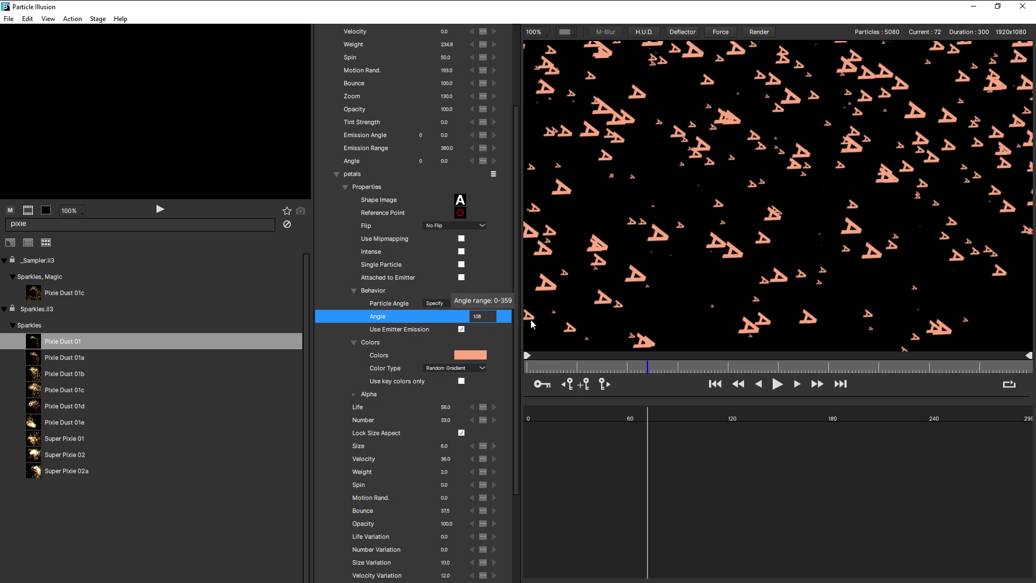
drag(431, 321, 488, 318)
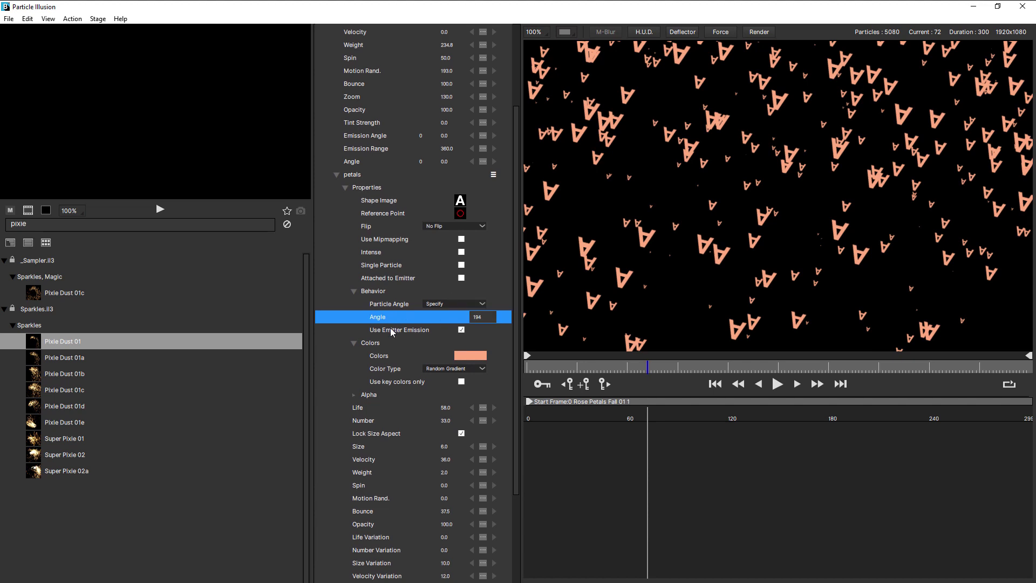
Replace the petals shape with Heart2 from the Abstract.il3 library
click(377, 344)
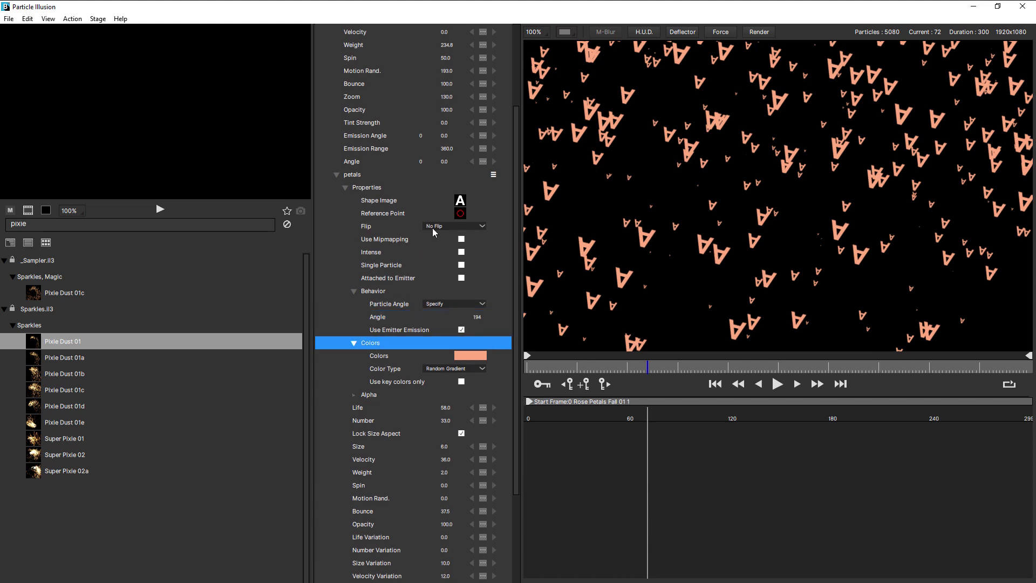
click(459, 202)
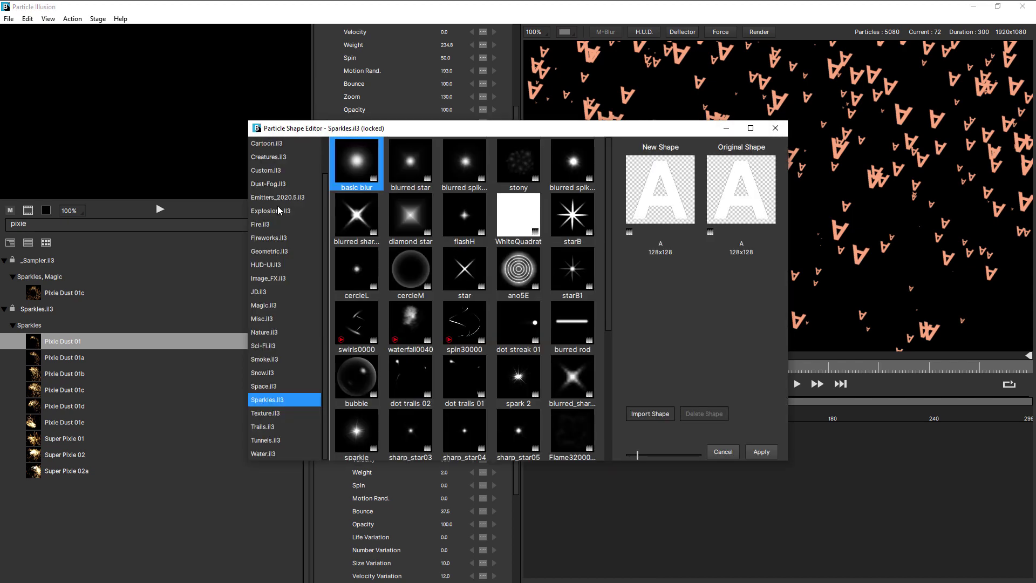
scroll(326, 193, up, 1)
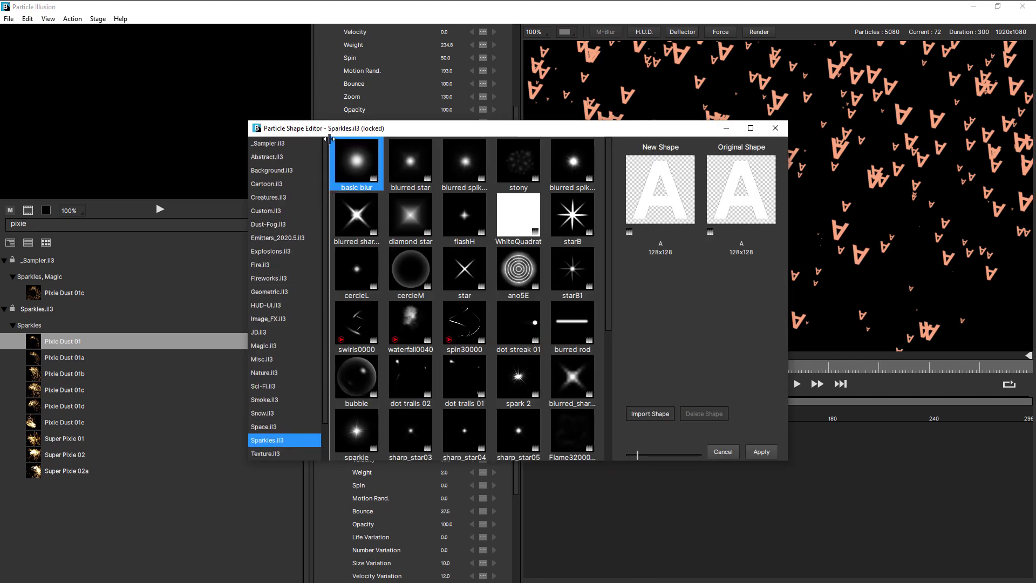
click(273, 157)
drag(610, 187, 614, 450)
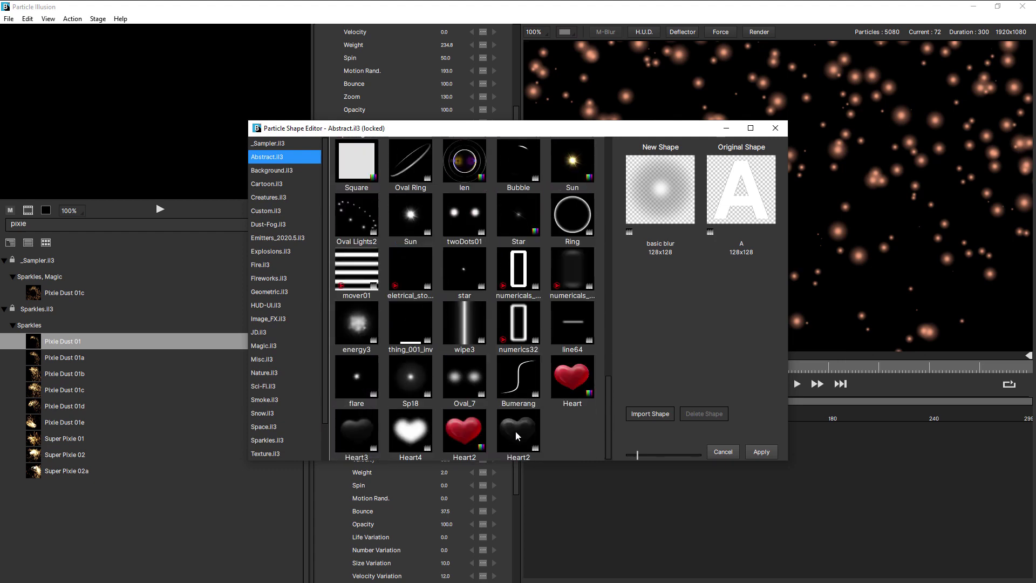
click(536, 441)
click(762, 452)
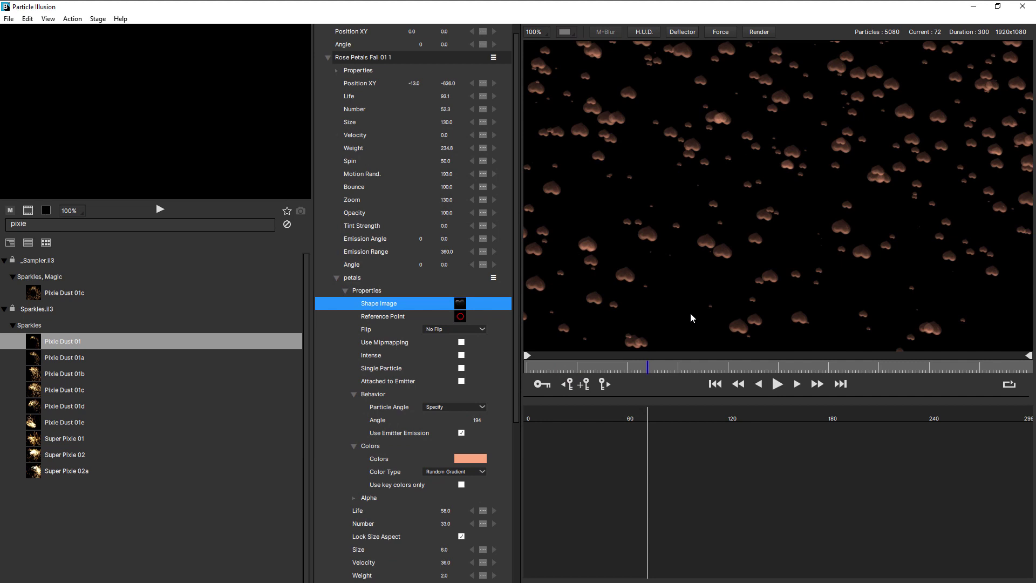
Move both emitter line endpoints down to the bottom of the frame
click(775, 384)
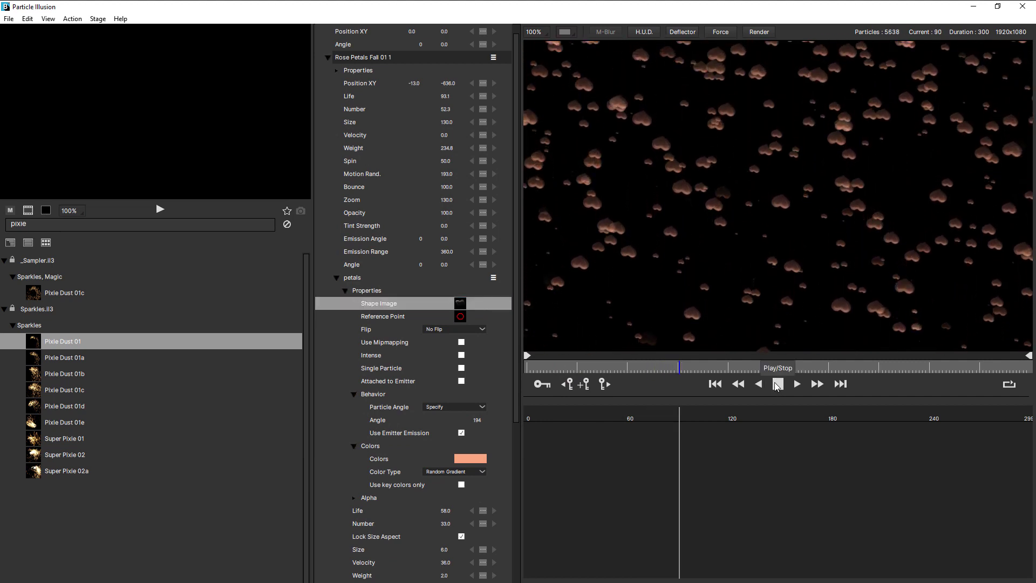
click(775, 384)
scroll(751, 216, down, 1)
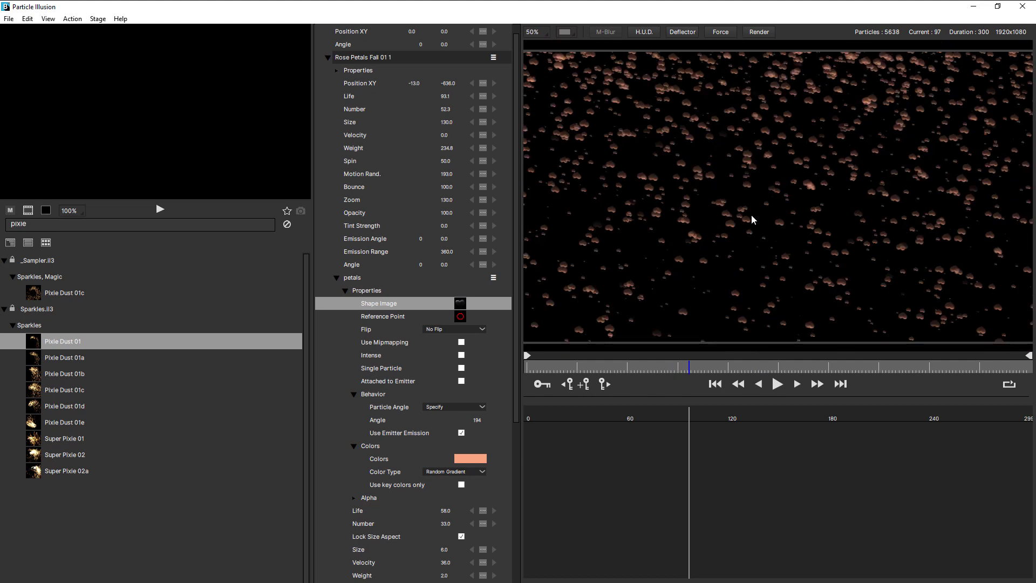
scroll(751, 214, down, 1)
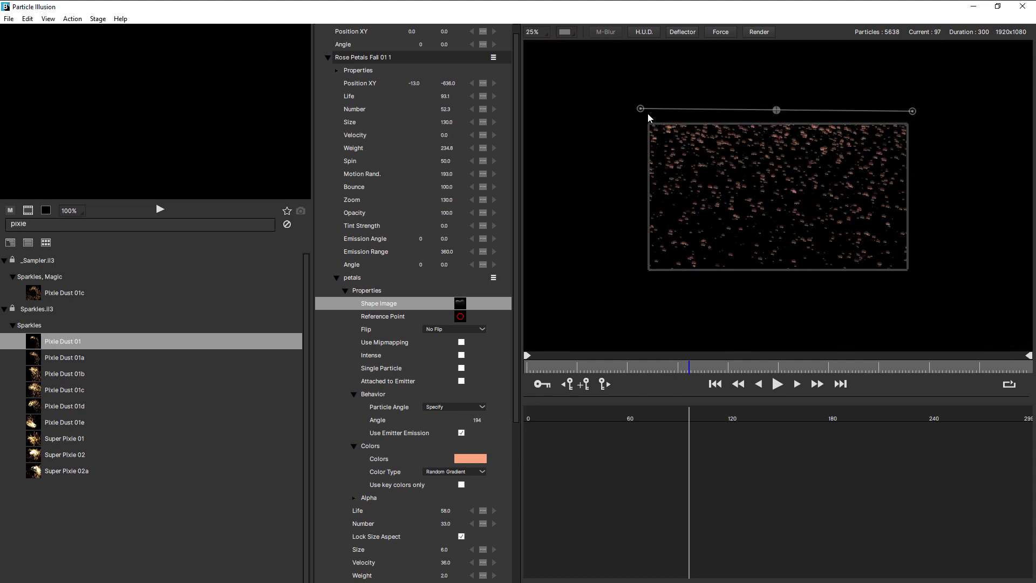
drag(640, 108, 644, 276)
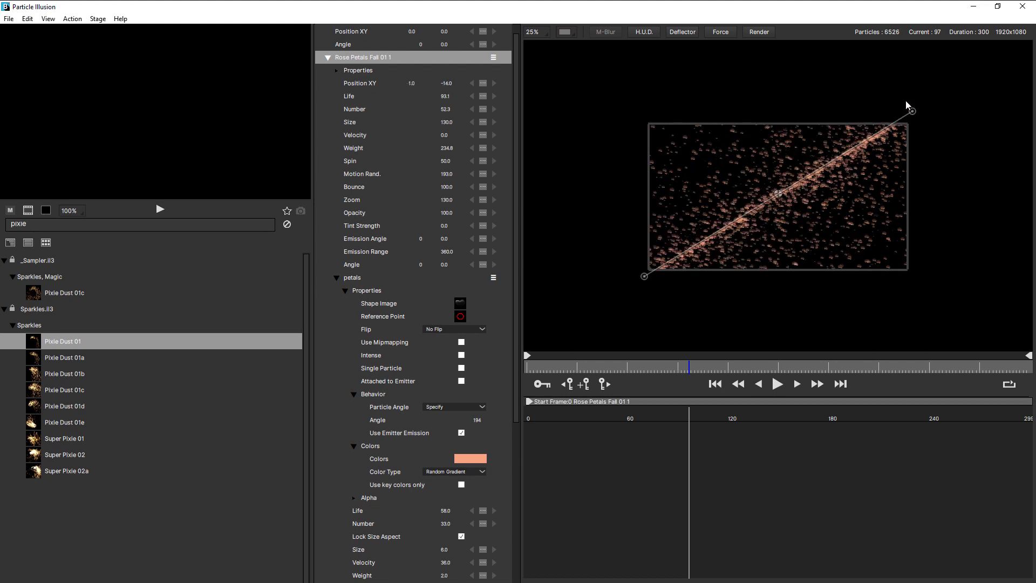
drag(911, 110, 914, 274)
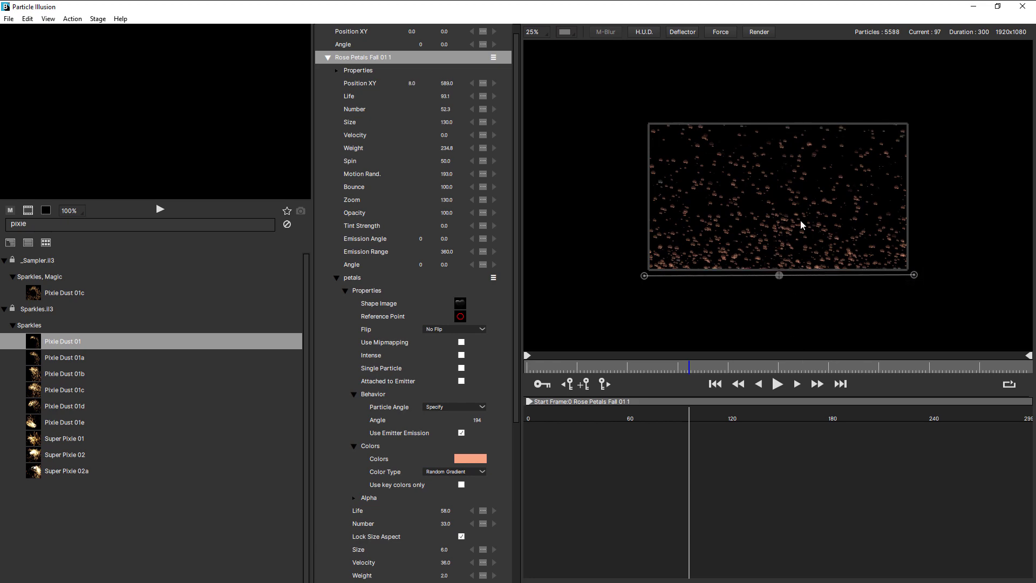
scroll(802, 225, up, 1)
Set the hearts' particle angle to 358 and preview the rotation
click(778, 384)
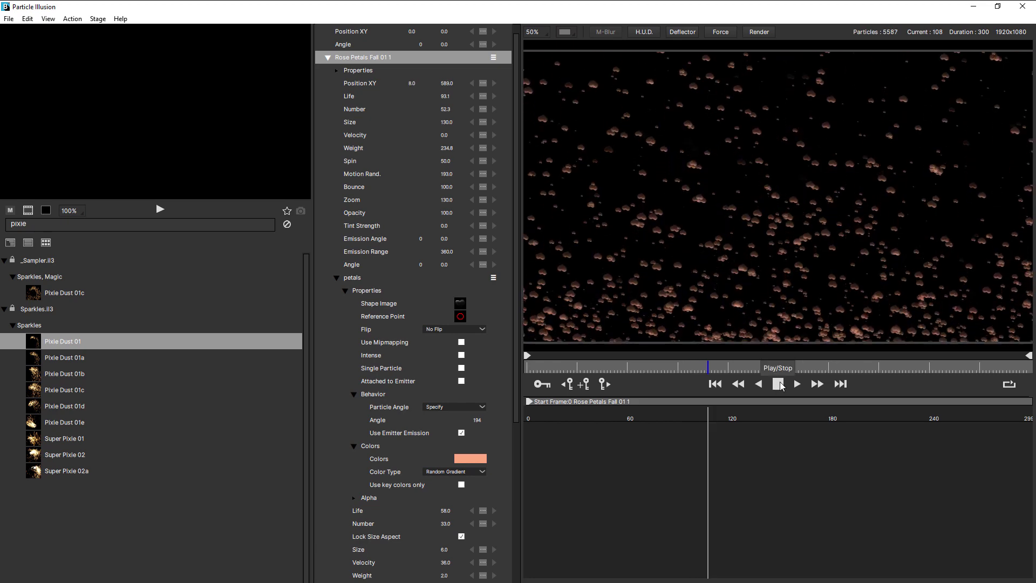
click(780, 385)
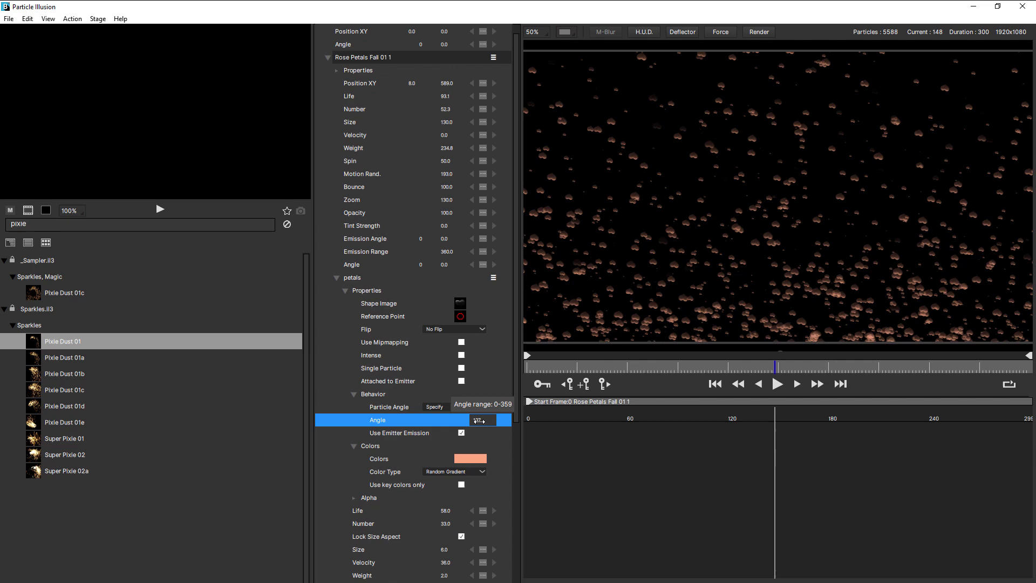
key(Return)
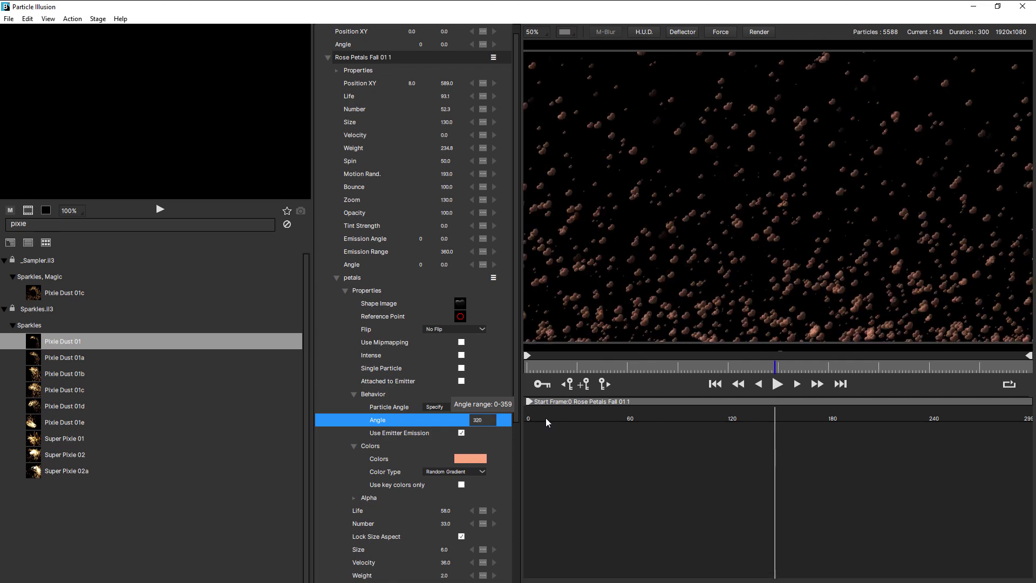
drag(550, 417, 582, 412)
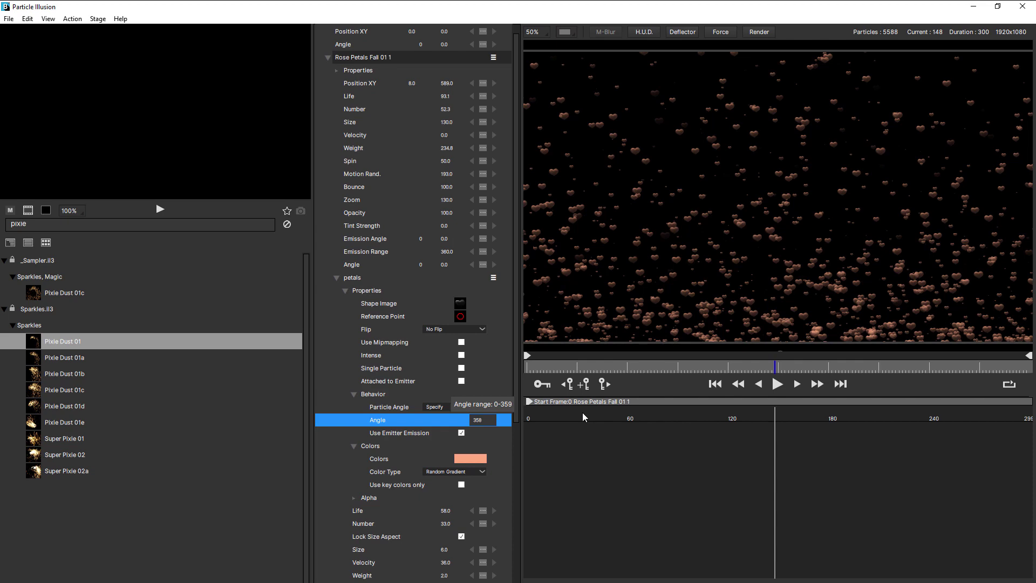
click(776, 385)
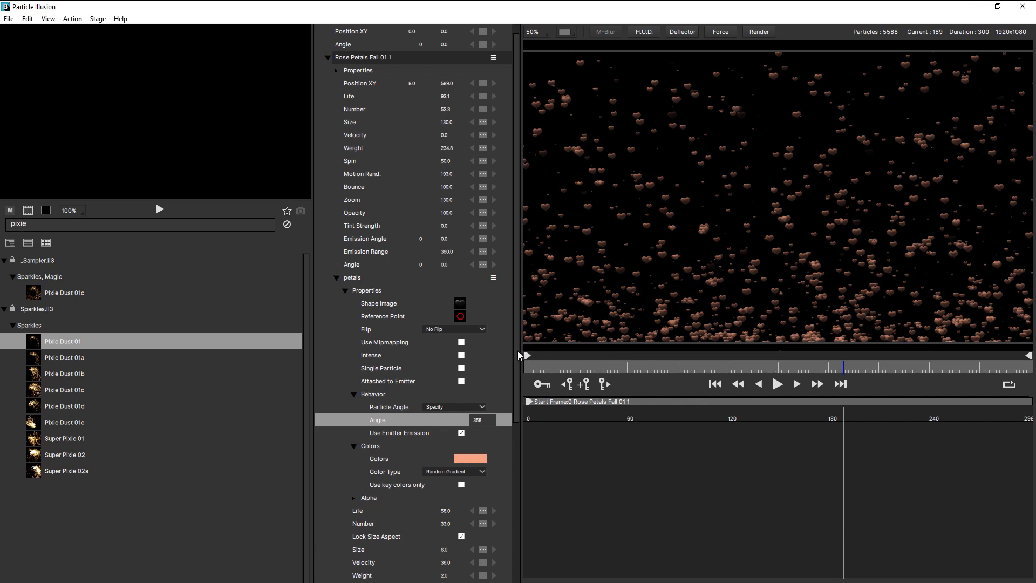
drag(515, 355, 512, 507)
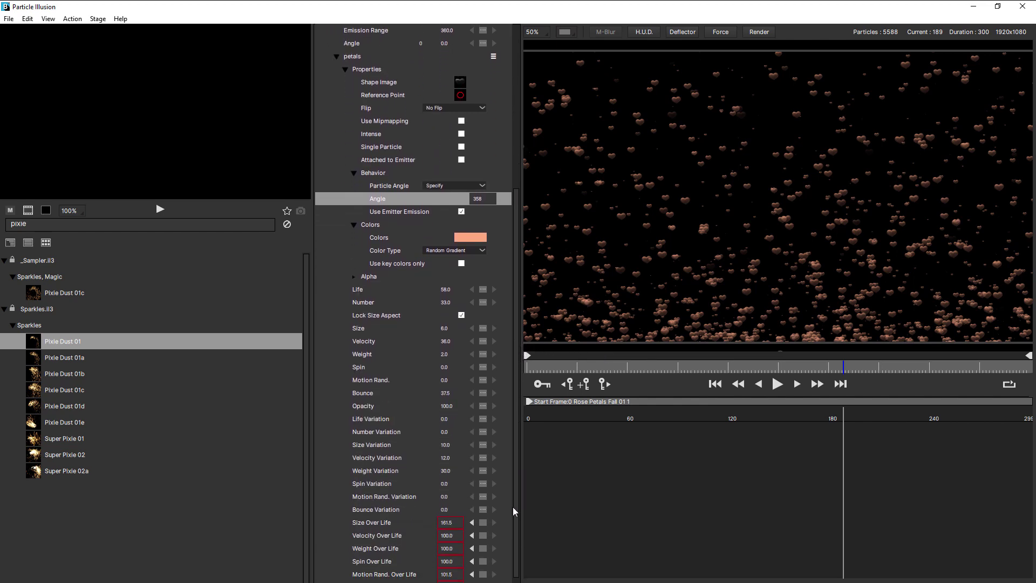
Lower the hearts' Spin Variation to 5
click(444, 484)
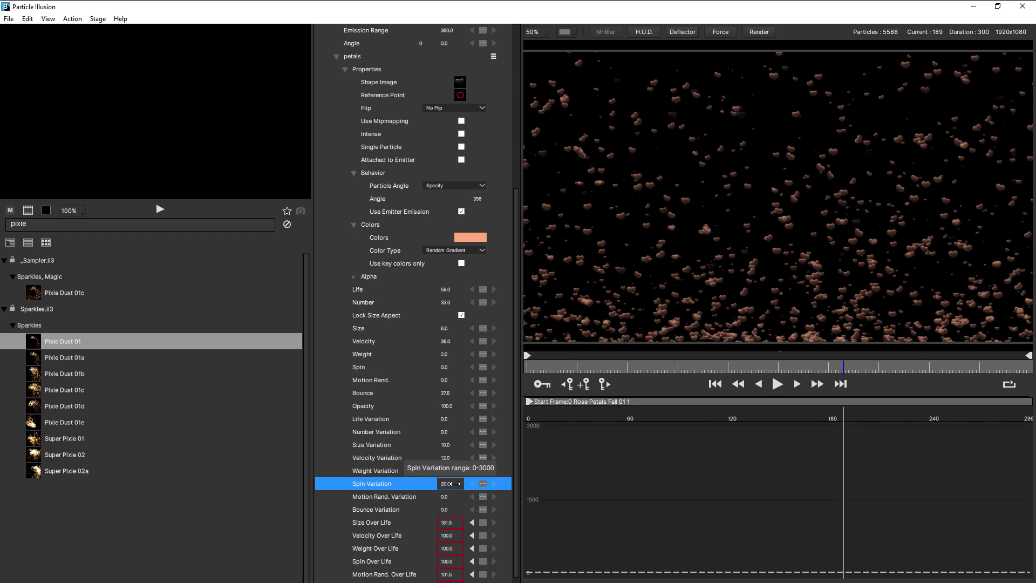
drag(451, 483, 451, 483)
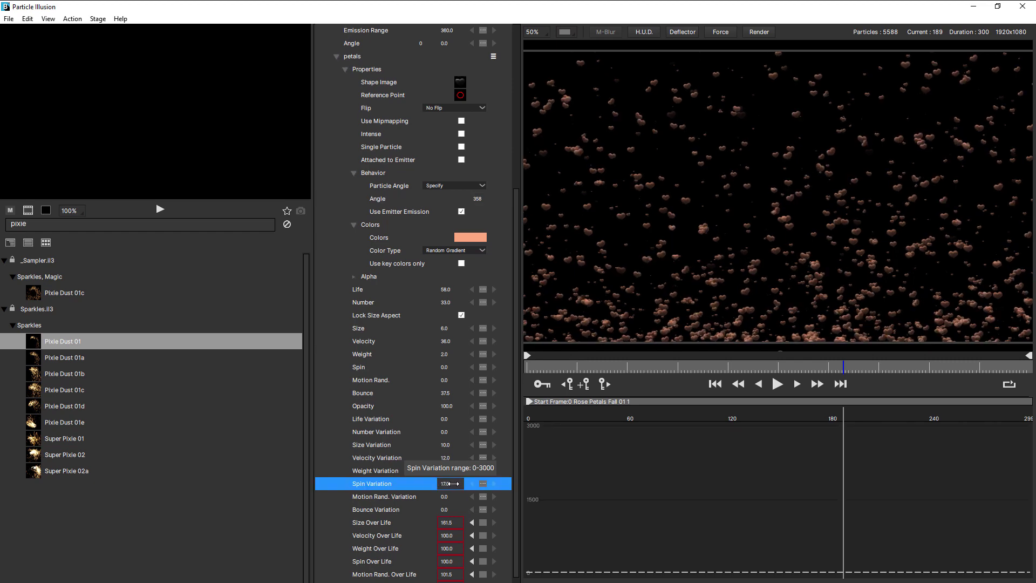
drag(451, 483, 449, 483)
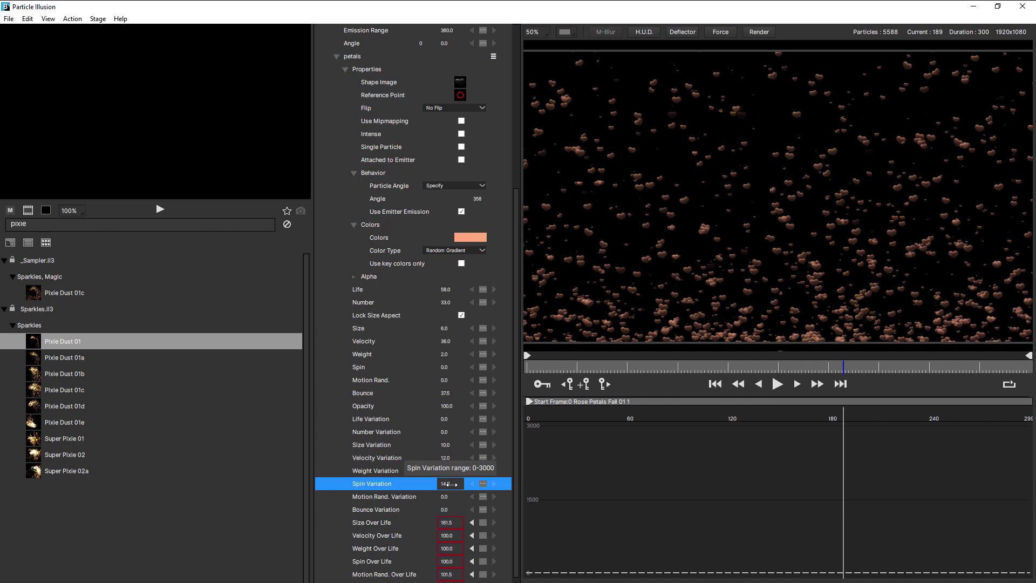
click(778, 385)
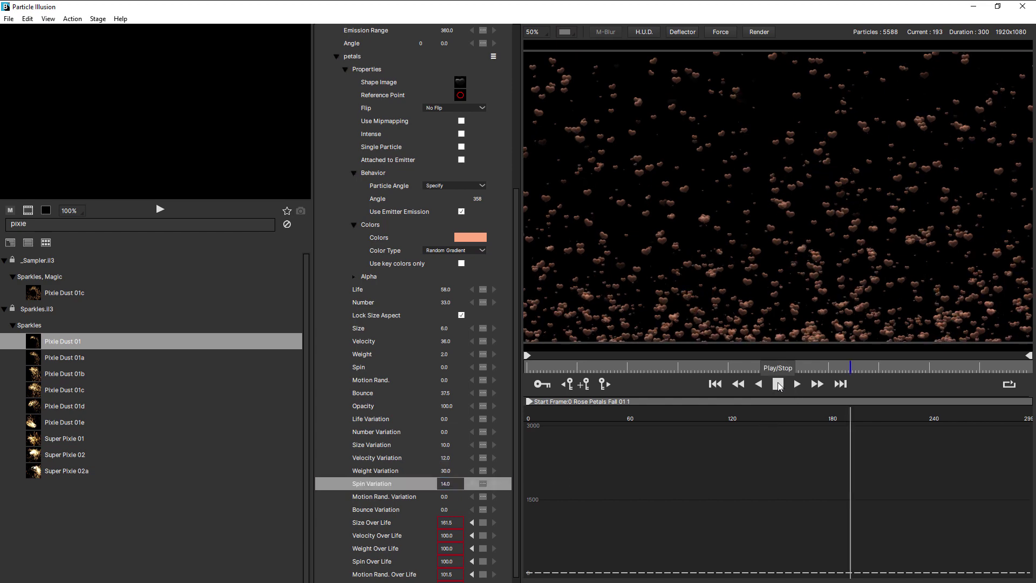
click(778, 386)
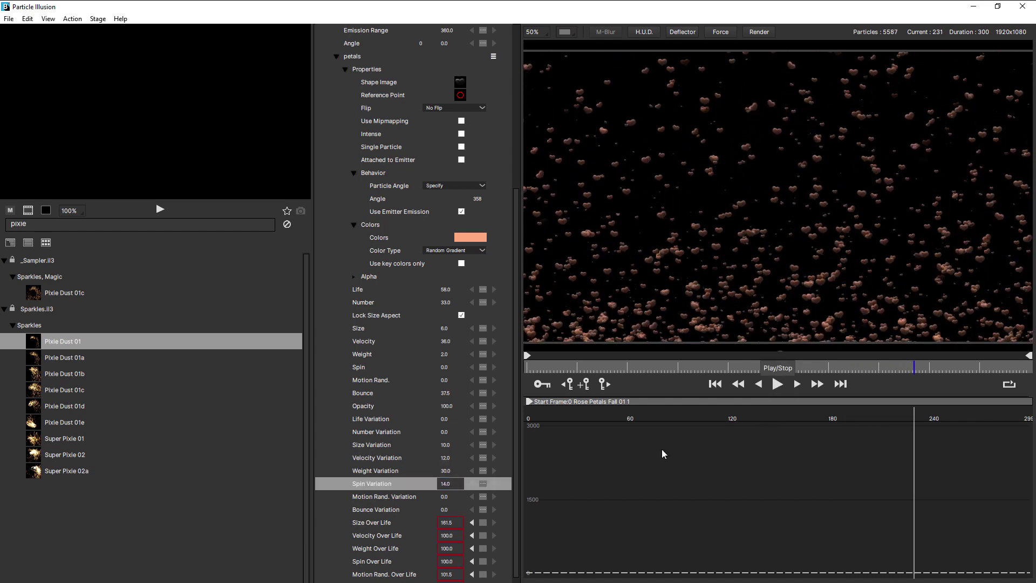
click(449, 484)
text(5)
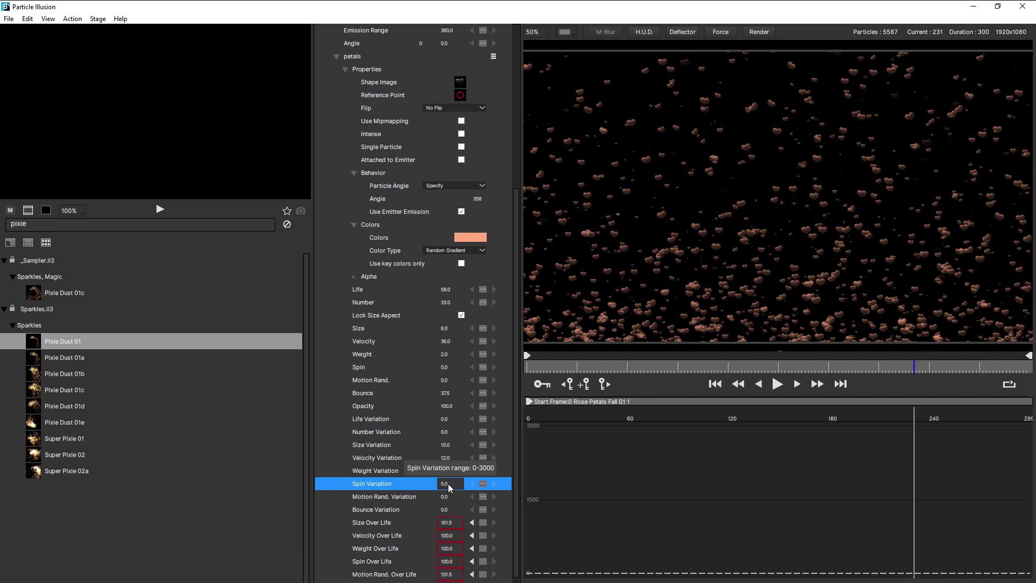
key(Return)
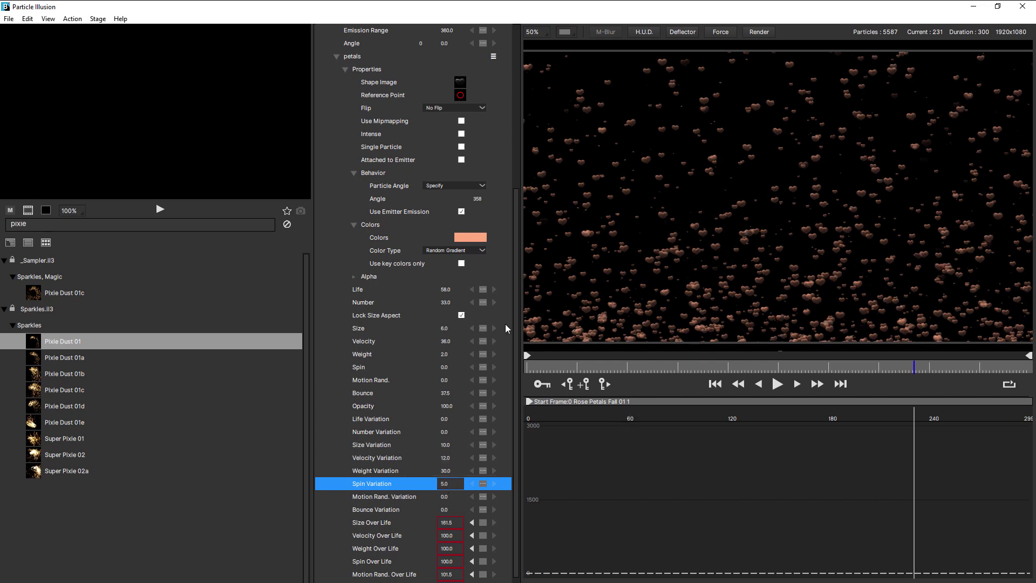
Set the hearts' Size to 33, Number to 2 and Size Variation to 26
drag(446, 327, 453, 340)
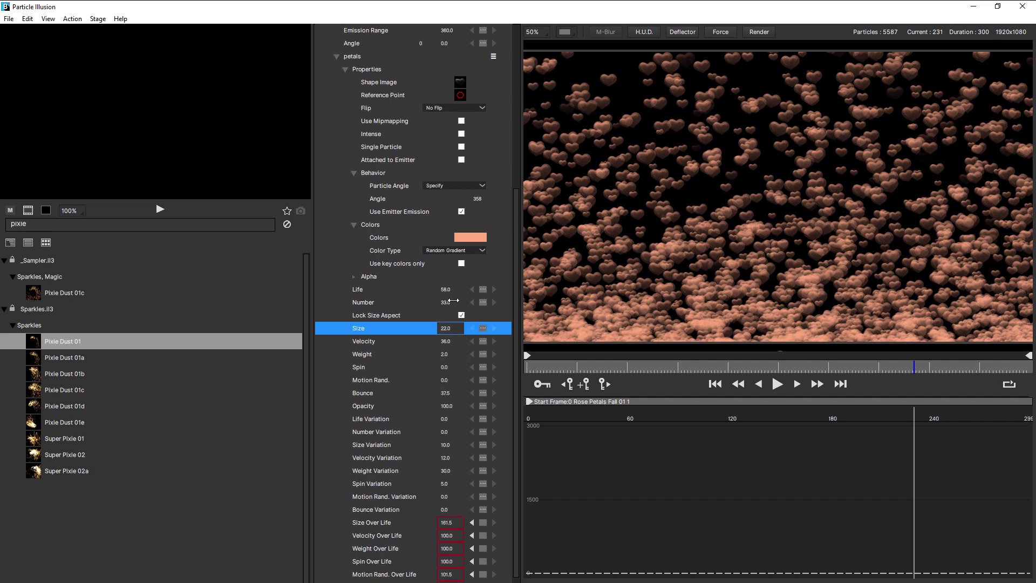
drag(448, 302, 429, 307)
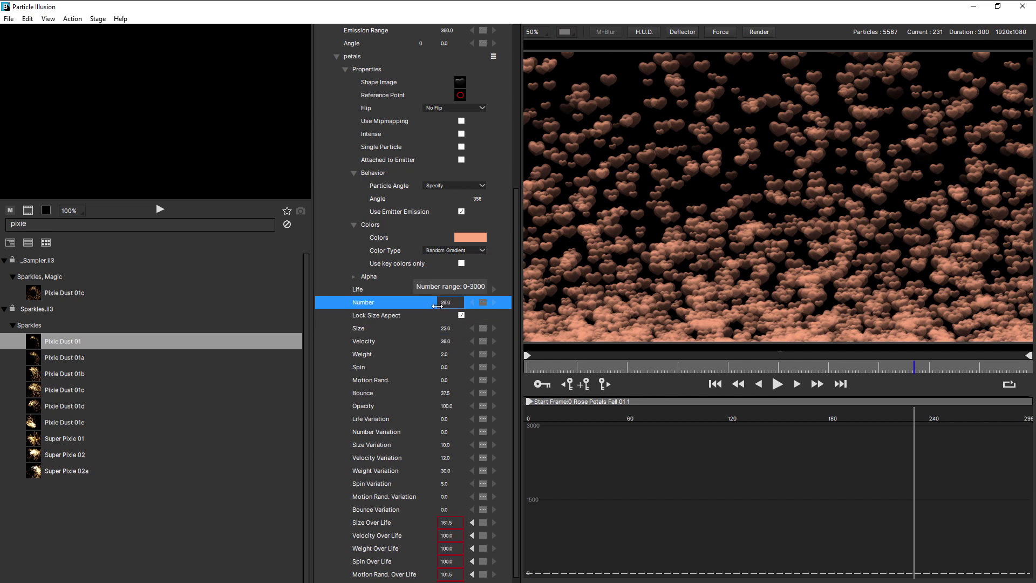
key(Down)
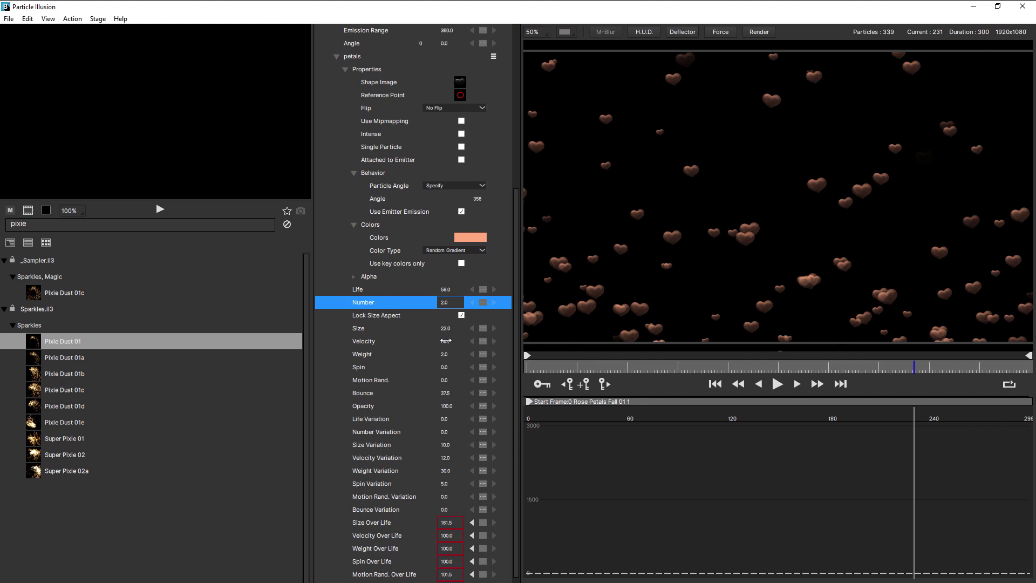
drag(447, 327, 447, 328)
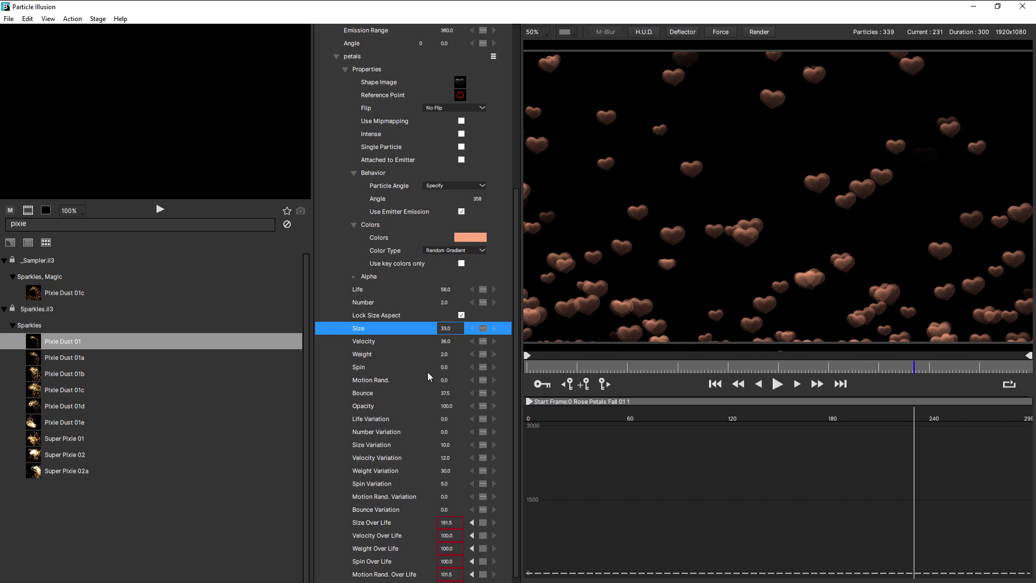
drag(446, 444, 454, 444)
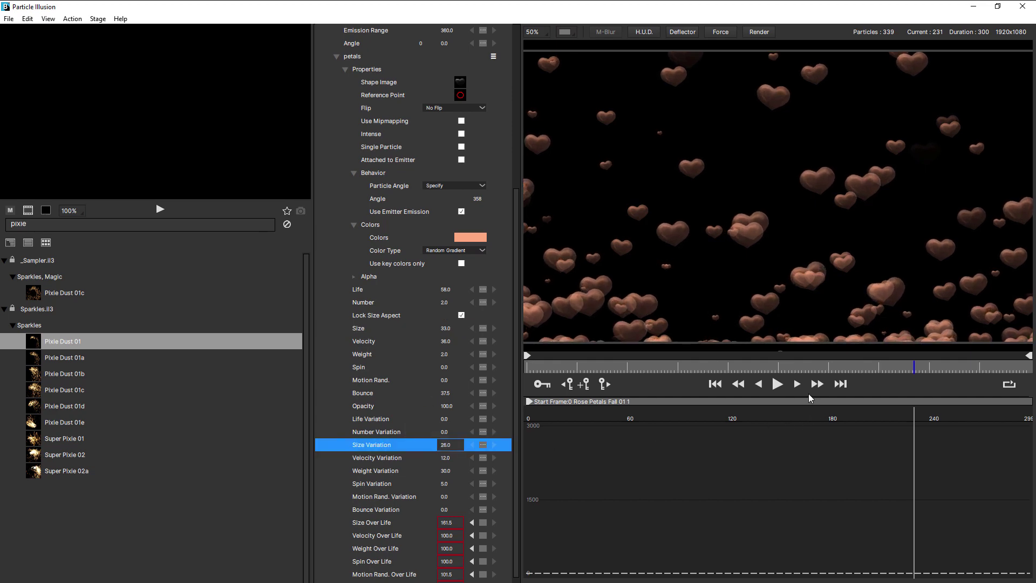
Drag both emitter line endpoints just below the frame edge and replay to check
click(777, 384)
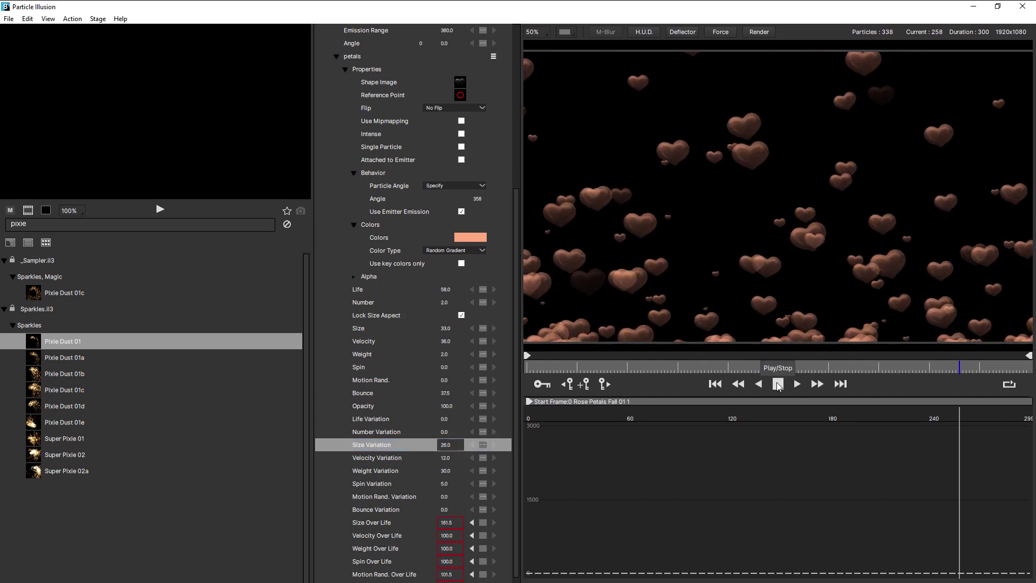
click(777, 383)
scroll(756, 230, down, 1)
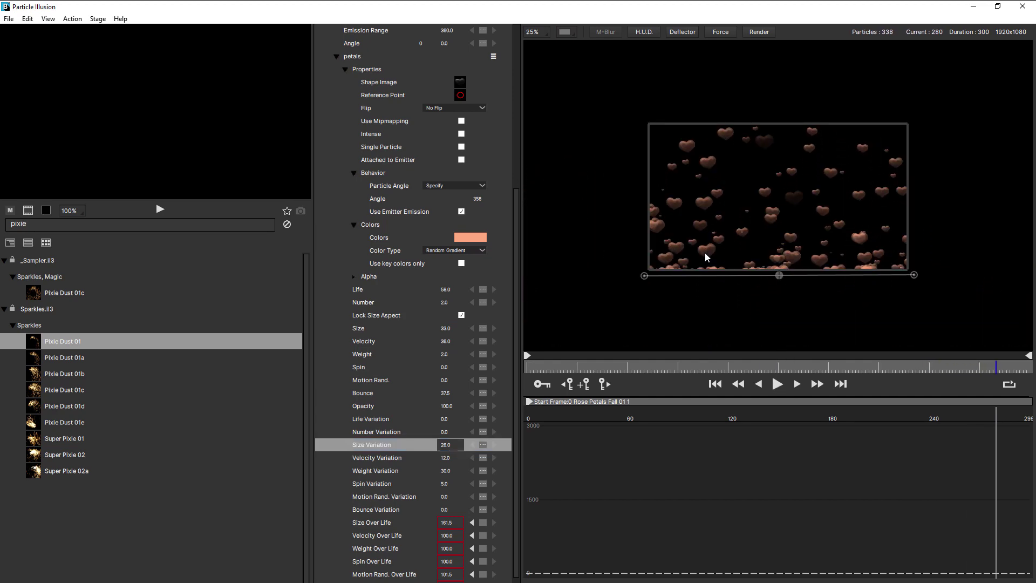
drag(645, 275, 643, 288)
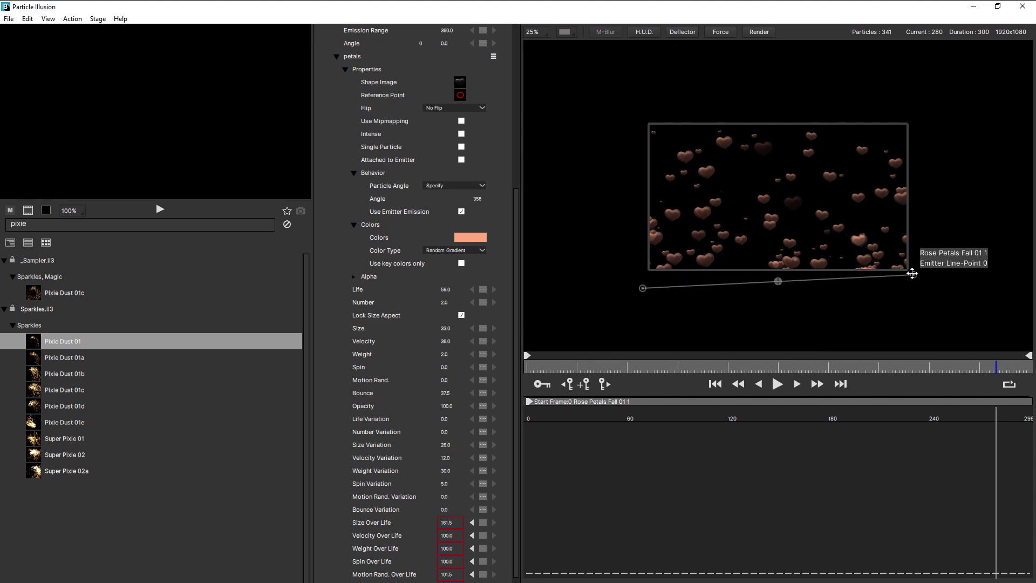
drag(913, 274, 915, 287)
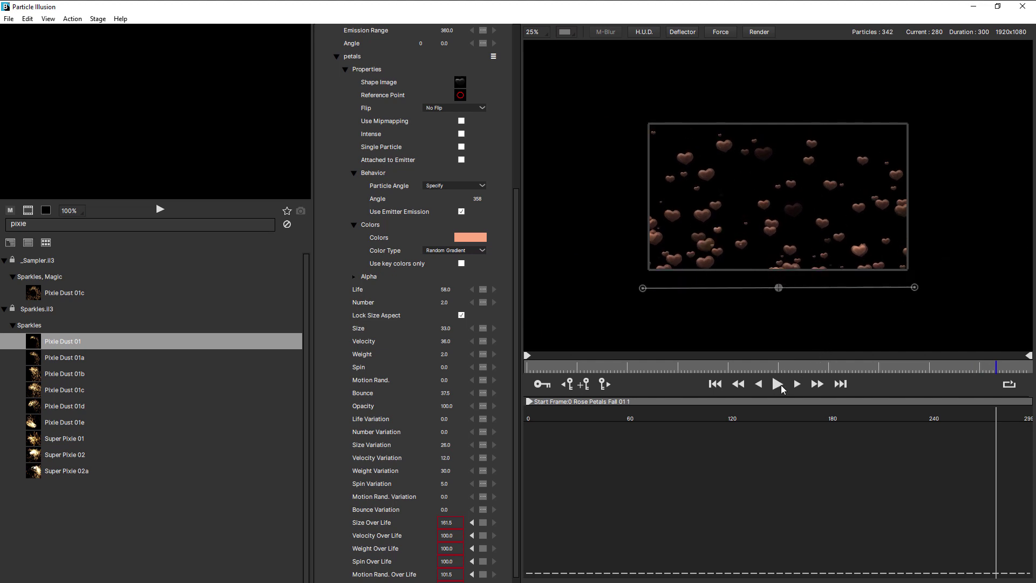
click(777, 384)
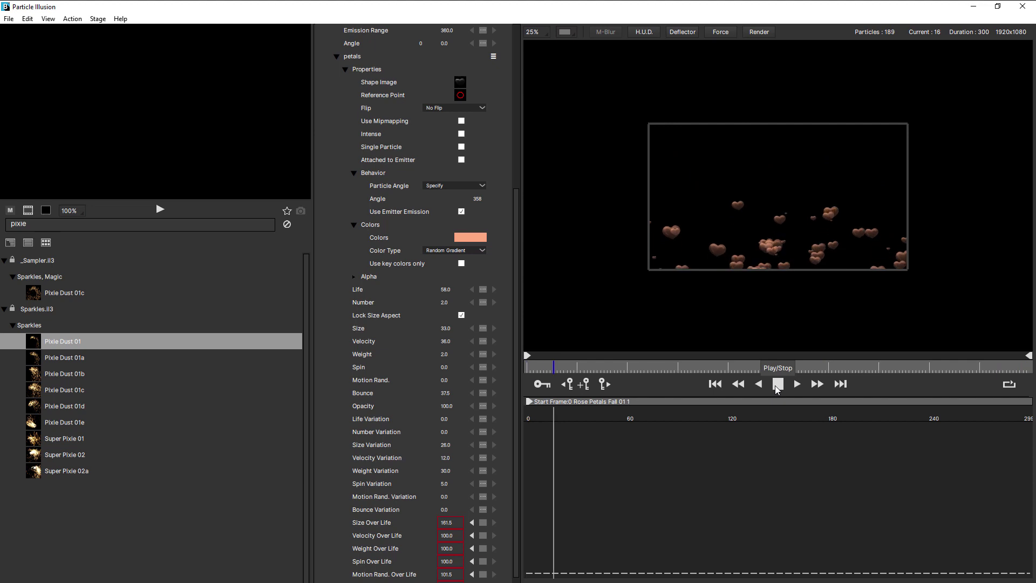
click(775, 384)
drag(518, 290, 527, 135)
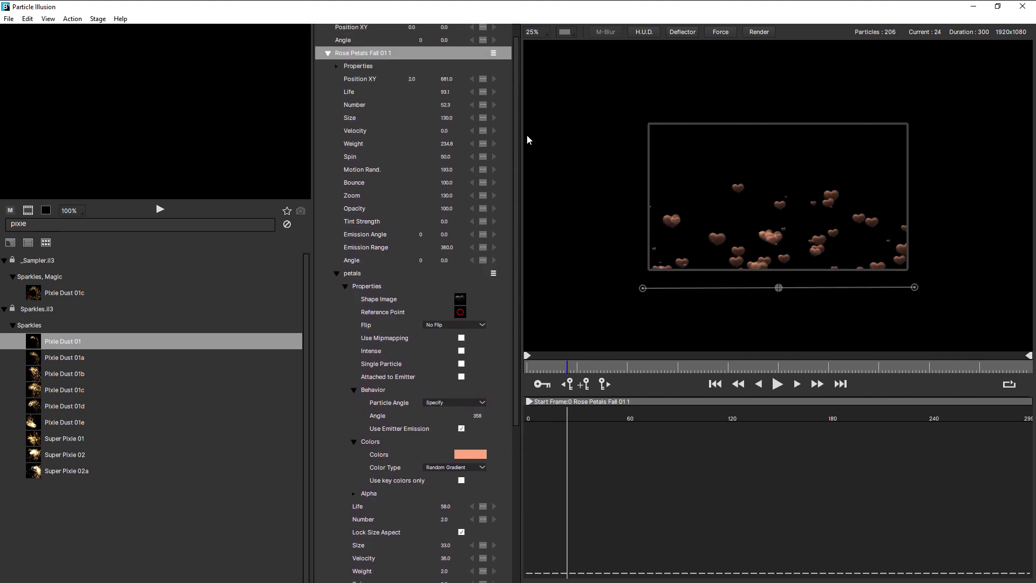
Set the emitter's Frames to Preload to 163 and preview the playback
click(333, 69)
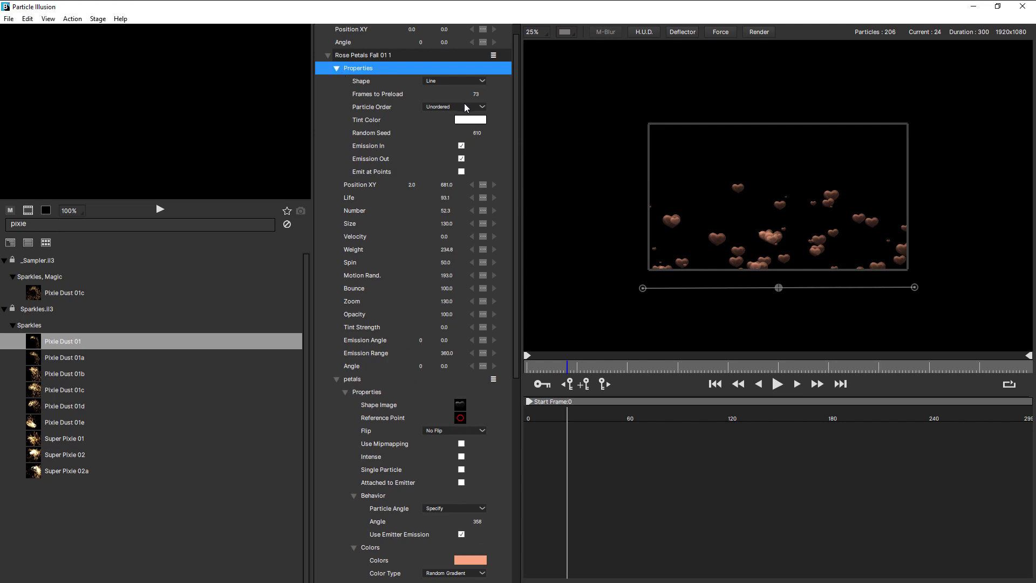
drag(473, 95, 522, 82)
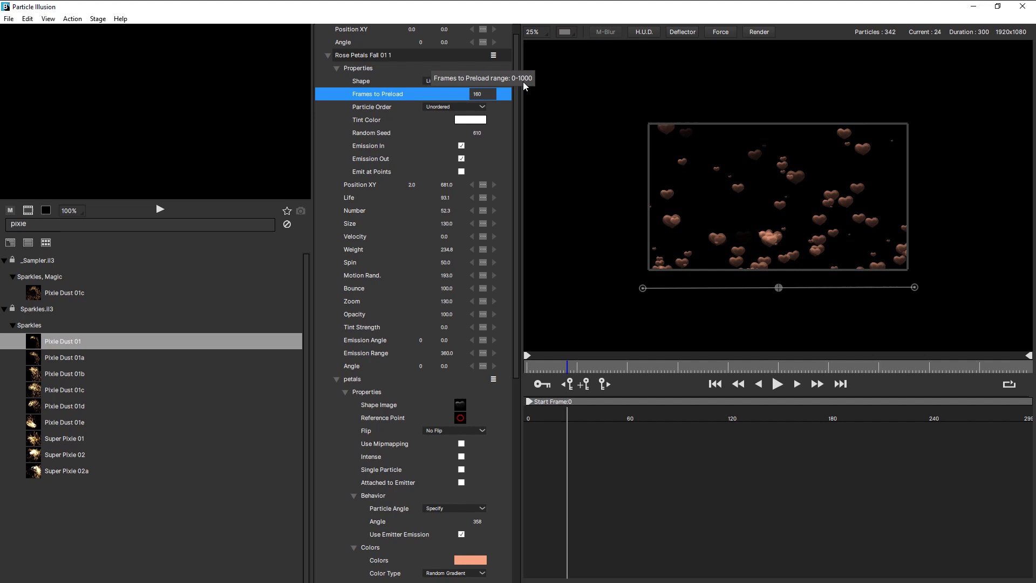
click(779, 385)
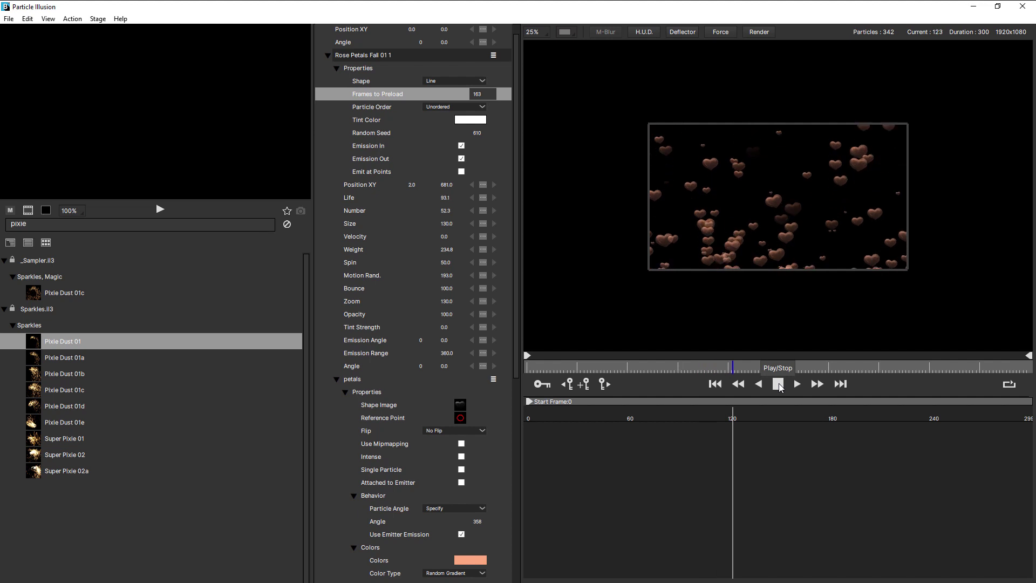
key(space)
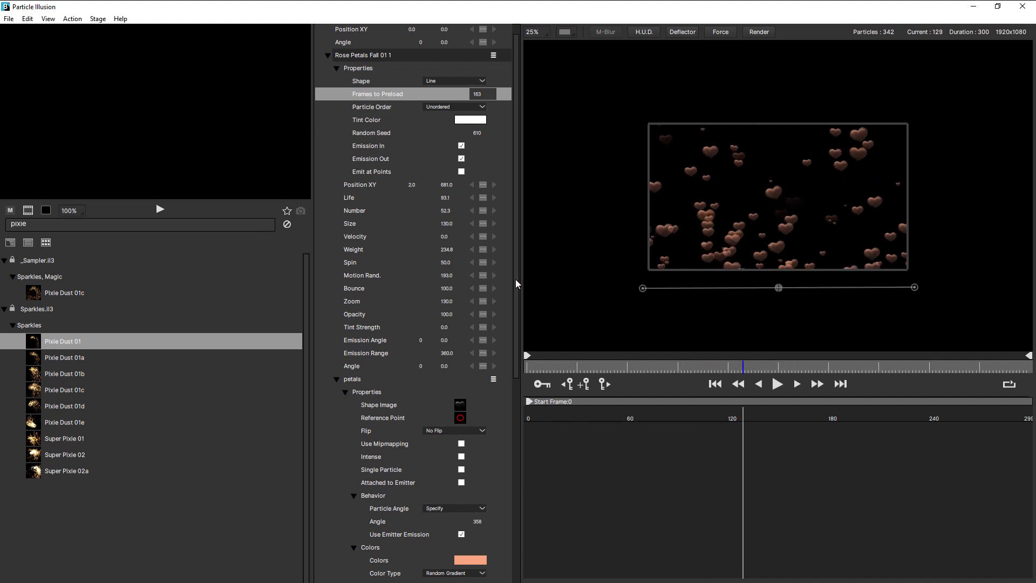
drag(517, 276, 526, 460)
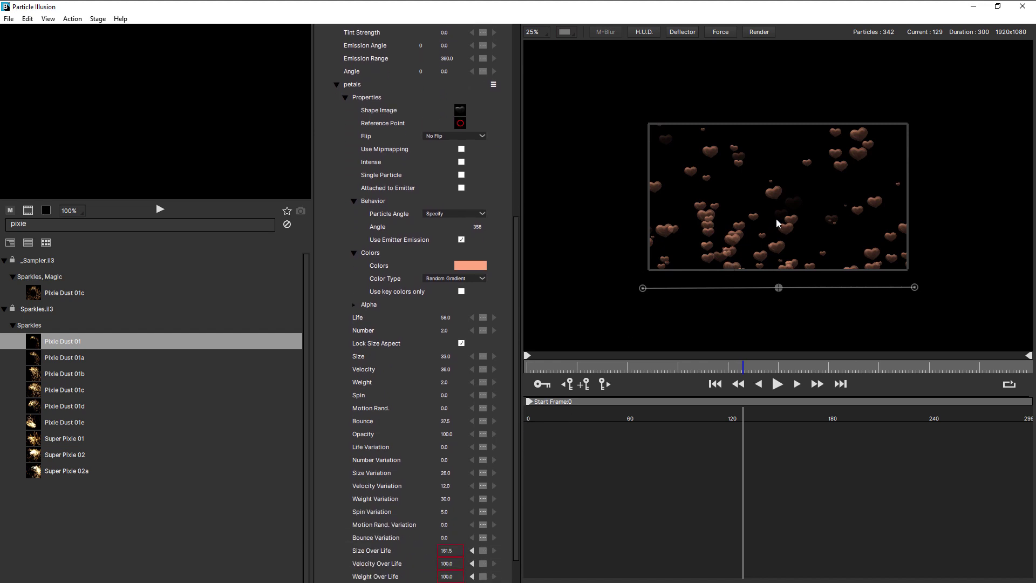
scroll(777, 219, up, 1)
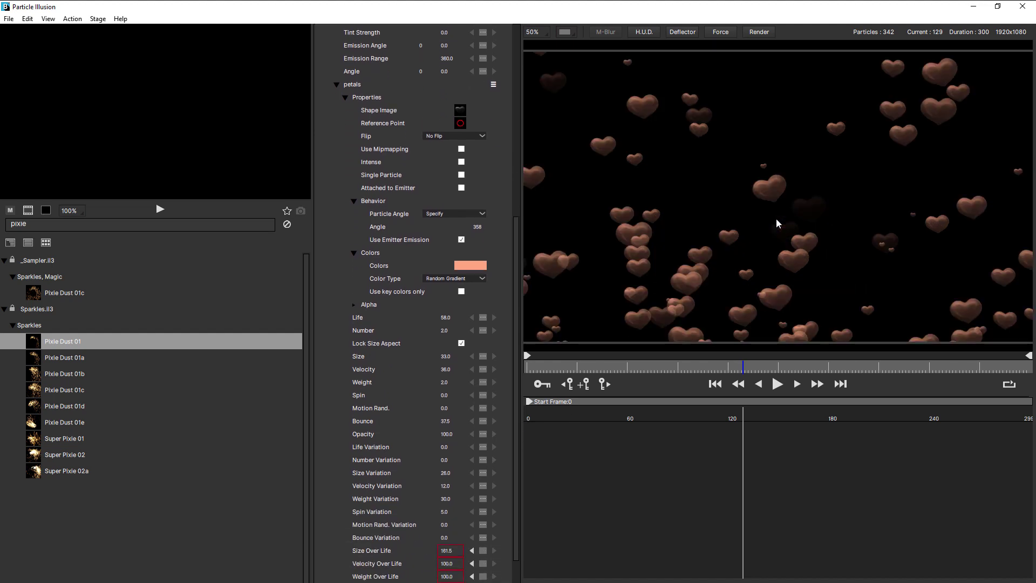
Set the heart gradient's first colour stop to pure red
click(467, 269)
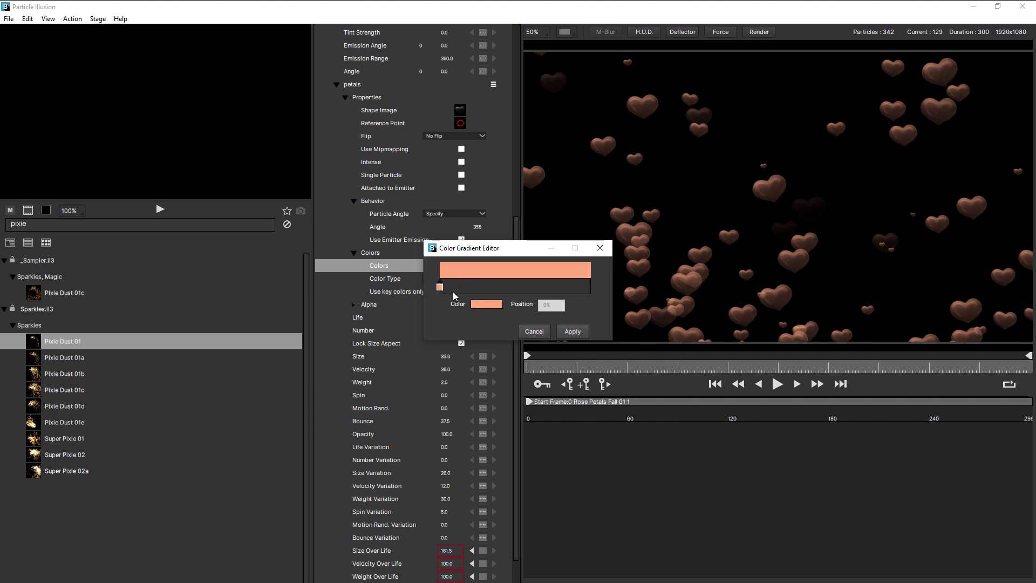
double_click(441, 288)
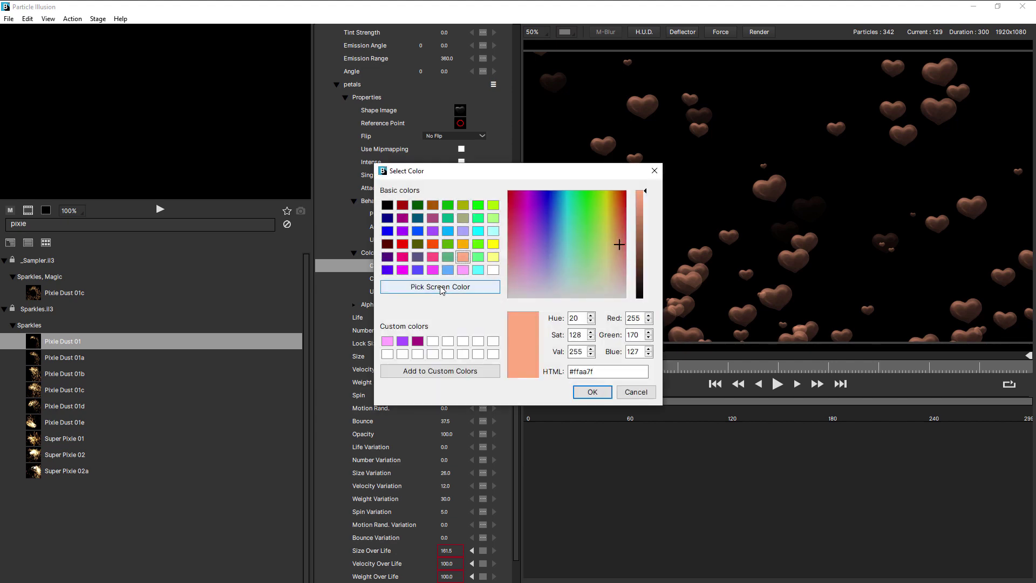
click(402, 244)
click(606, 394)
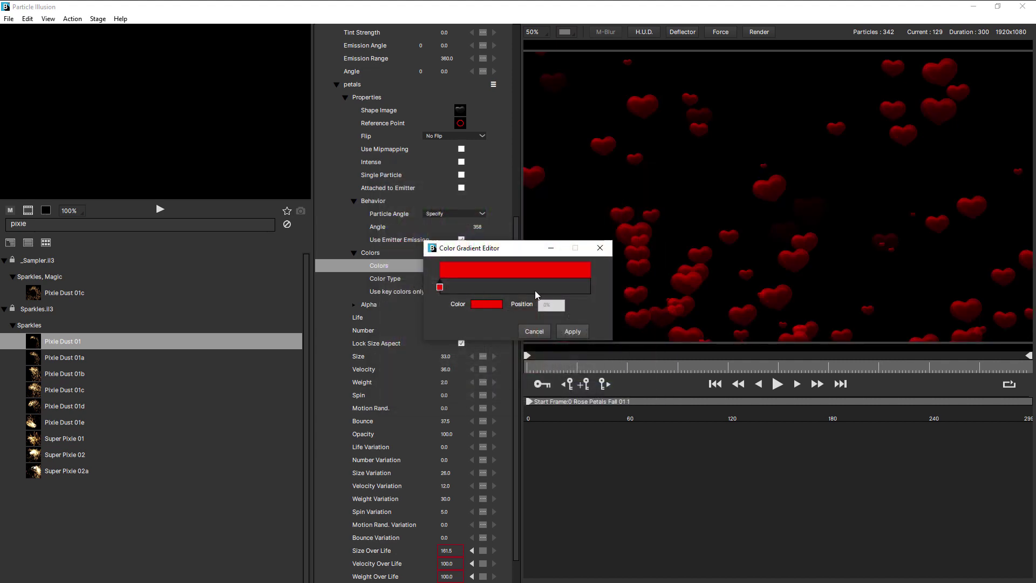
Add a light pink colour stop at the gradient's 100% end
click(589, 285)
drag(589, 290, 593, 289)
double_click(592, 289)
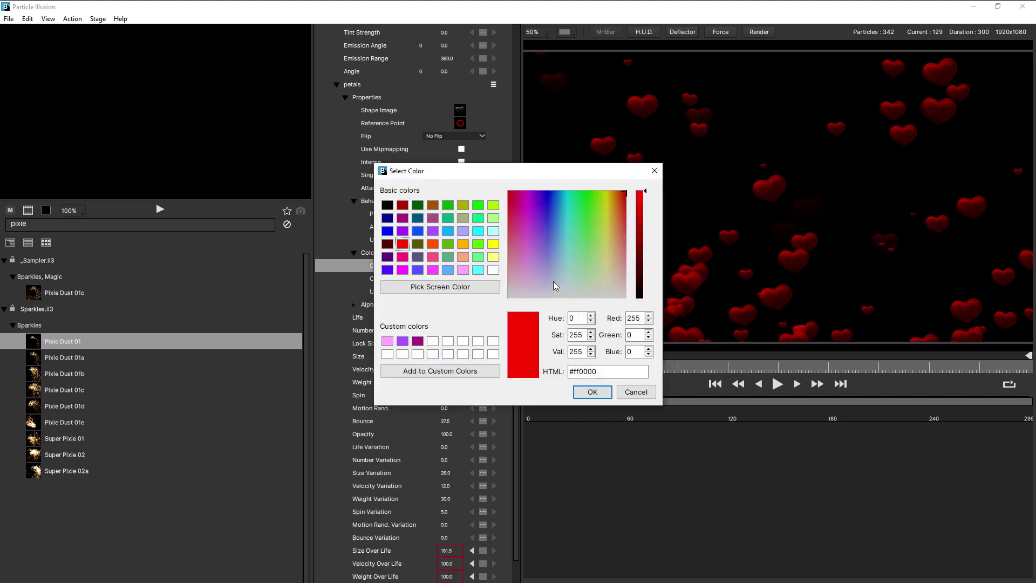
click(464, 269)
click(592, 392)
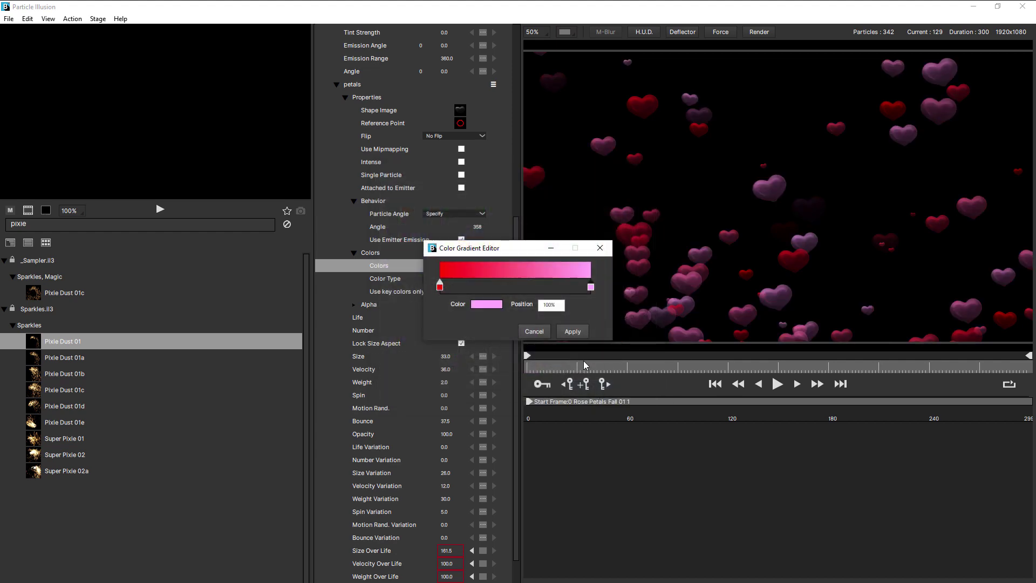
Add a soft magenta stop at 51% and apply the gradient to the hearts
double_click(517, 285)
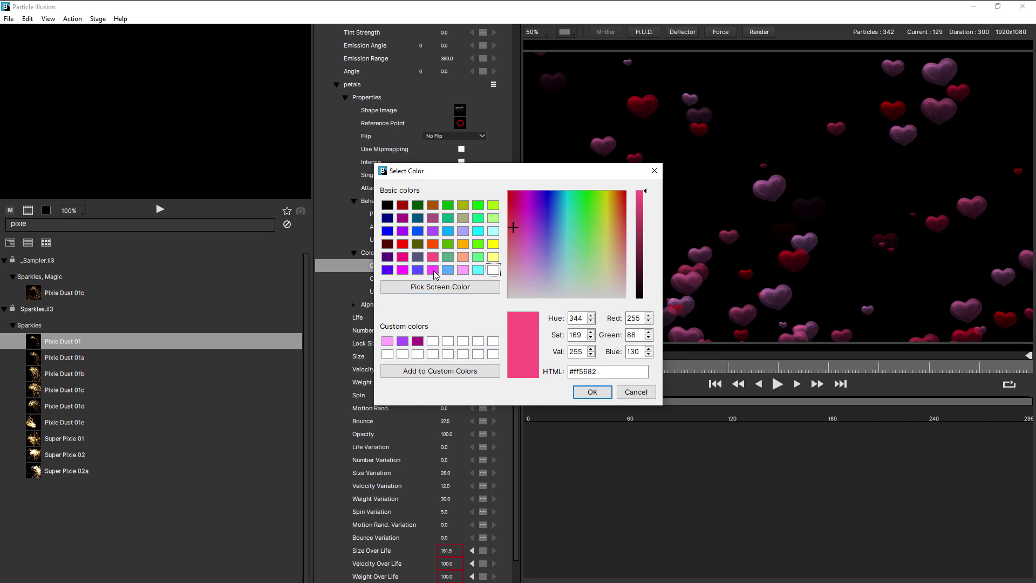
click(402, 270)
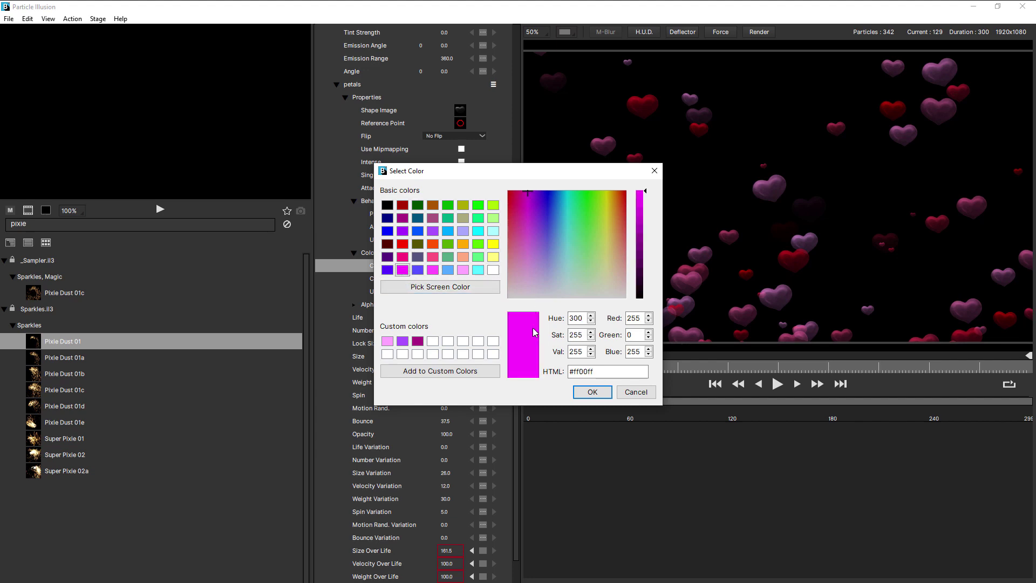
click(592, 391)
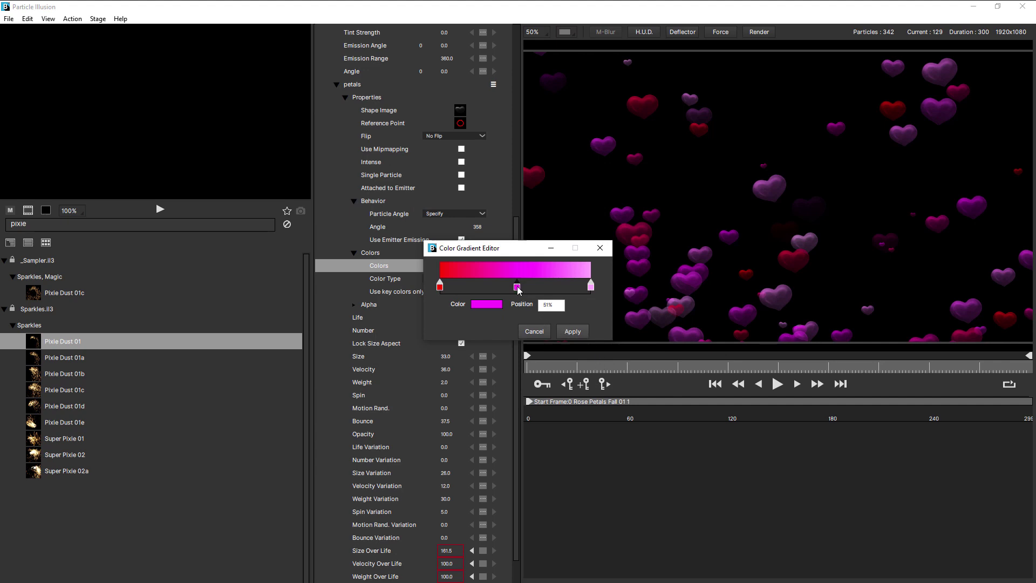
double_click(517, 287)
click(462, 269)
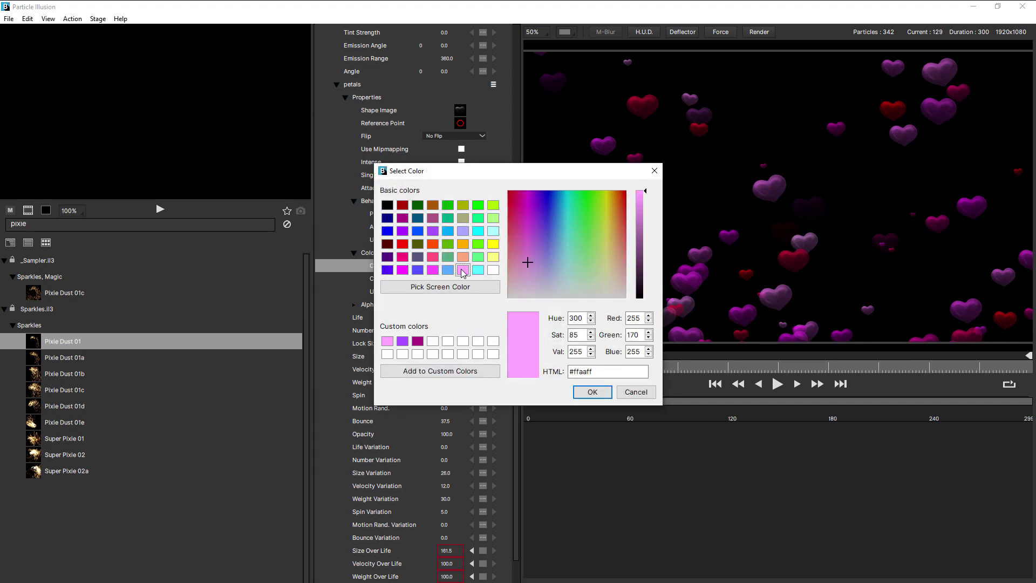
click(433, 270)
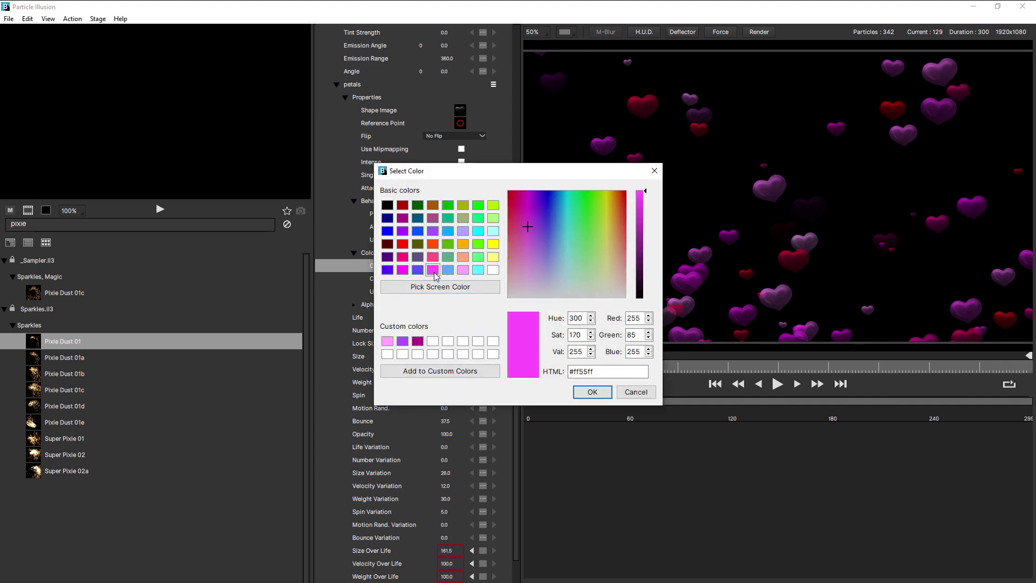
click(594, 391)
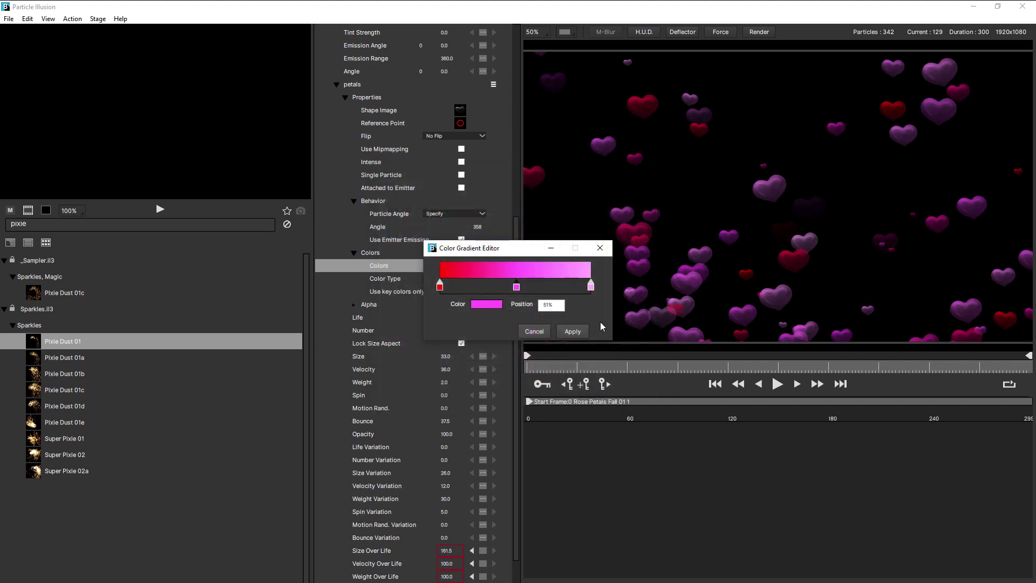
click(569, 331)
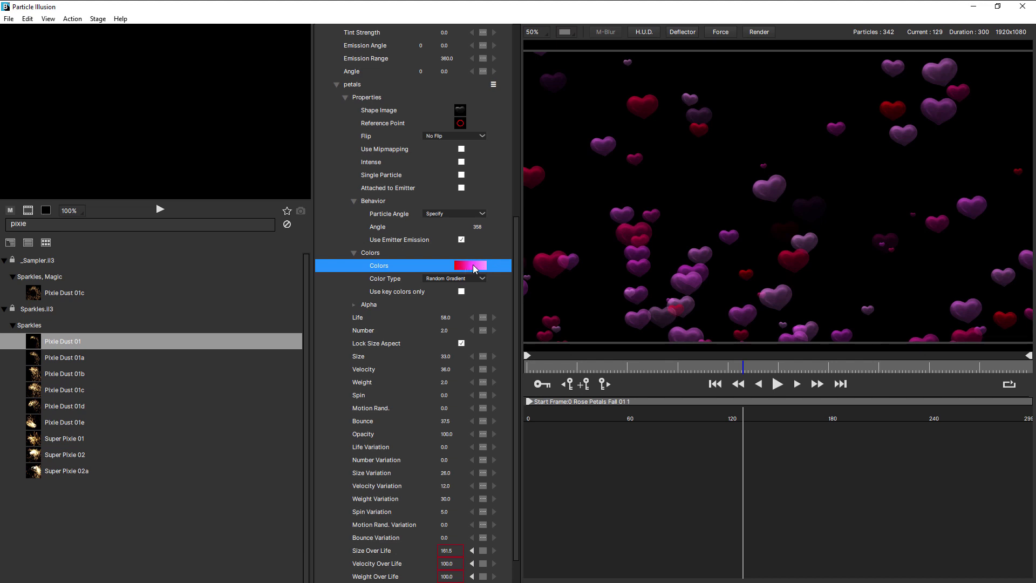
Enable Use key colors only, preview the animation, and set Color Type to Full Gradient
click(460, 291)
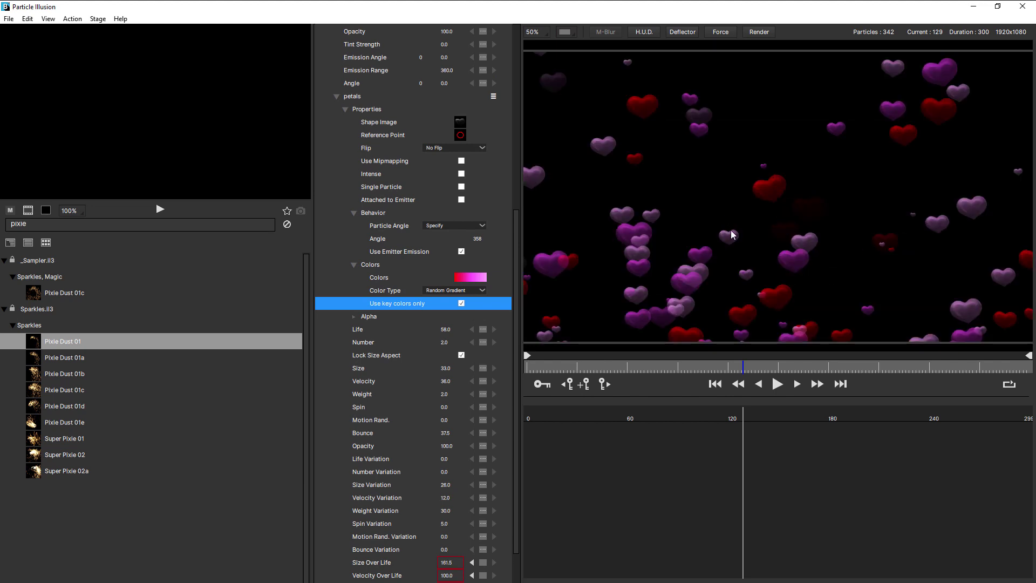
click(779, 387)
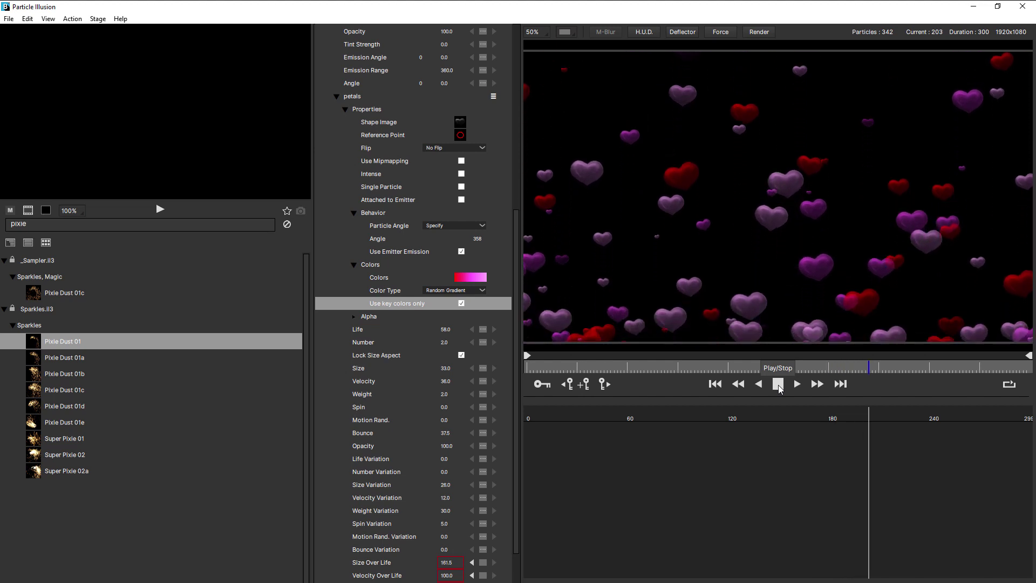
click(779, 387)
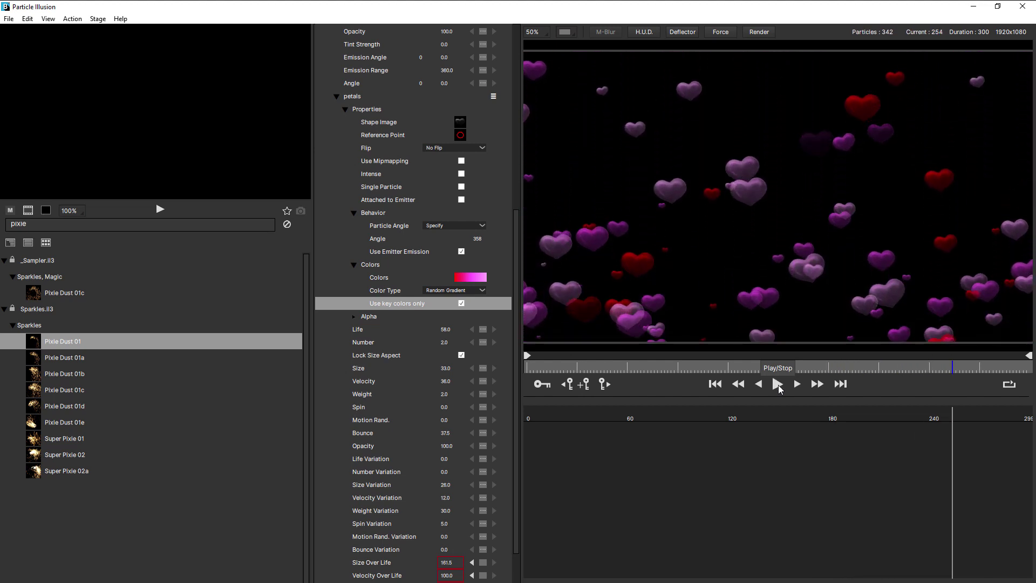
click(459, 291)
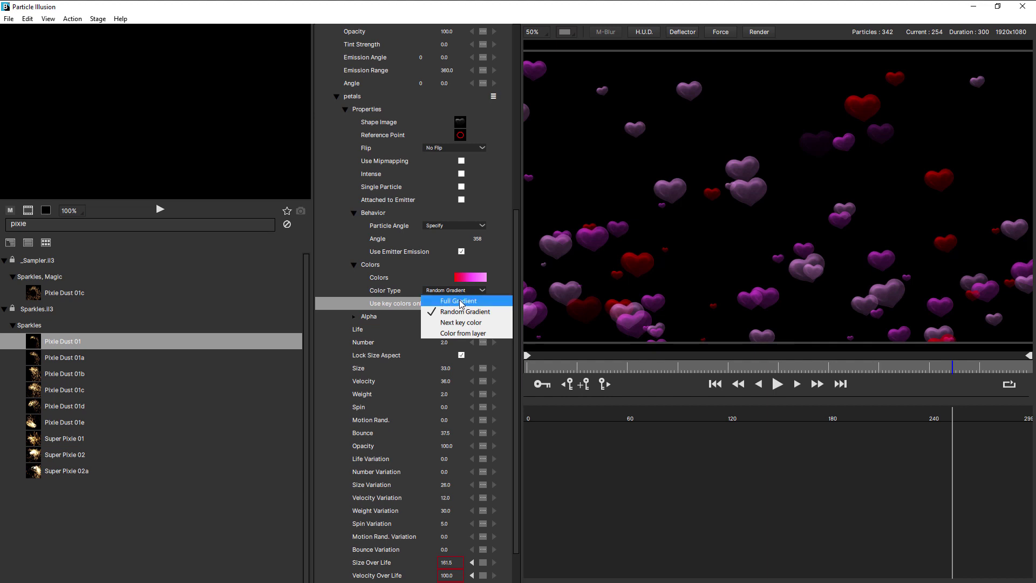
click(460, 301)
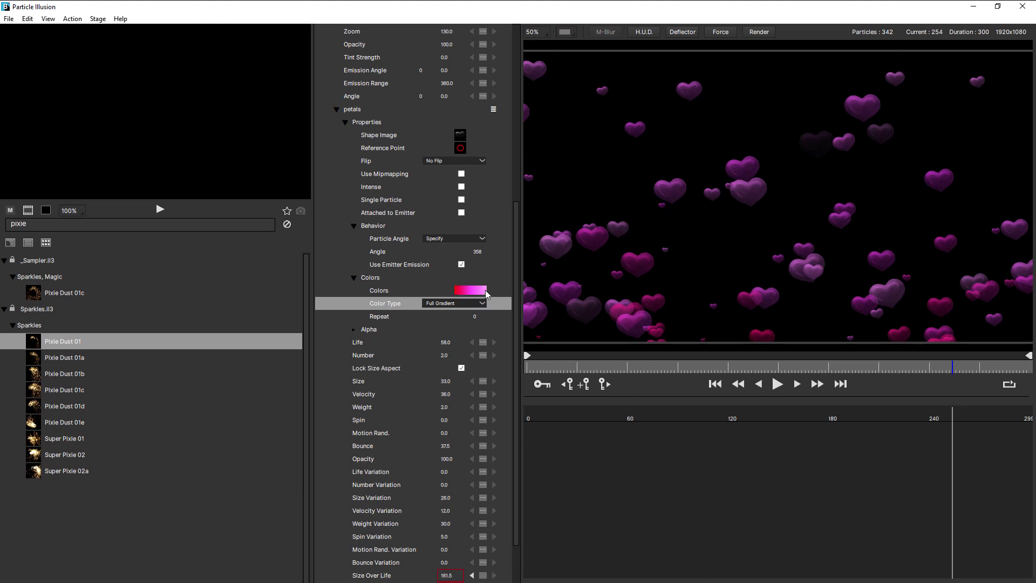
scroll(663, 218, down, 1)
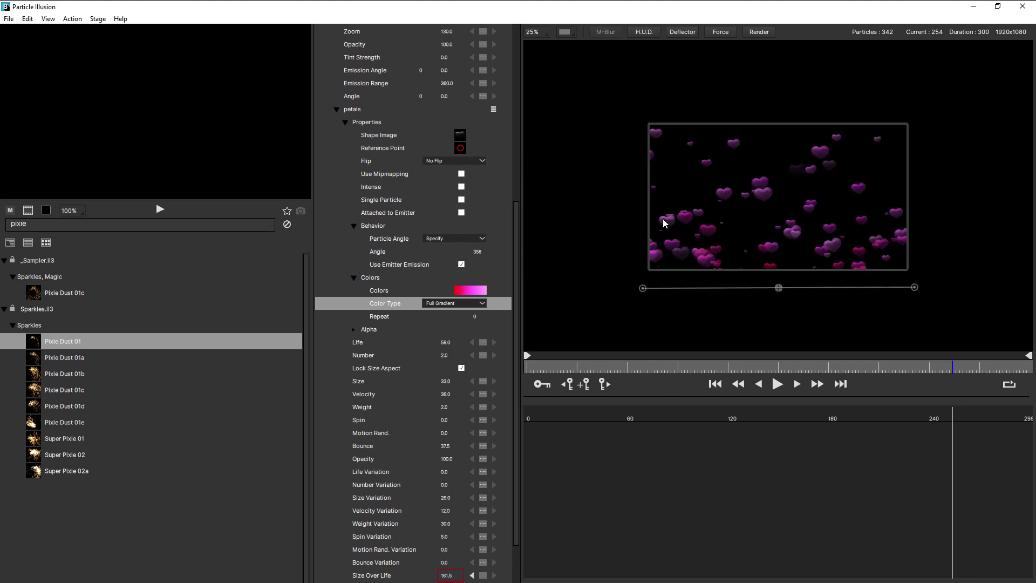
Preview with the emitter line briefly tilted and relevelled, then set Colors Repeat to 10
drag(644, 288, 642, 259)
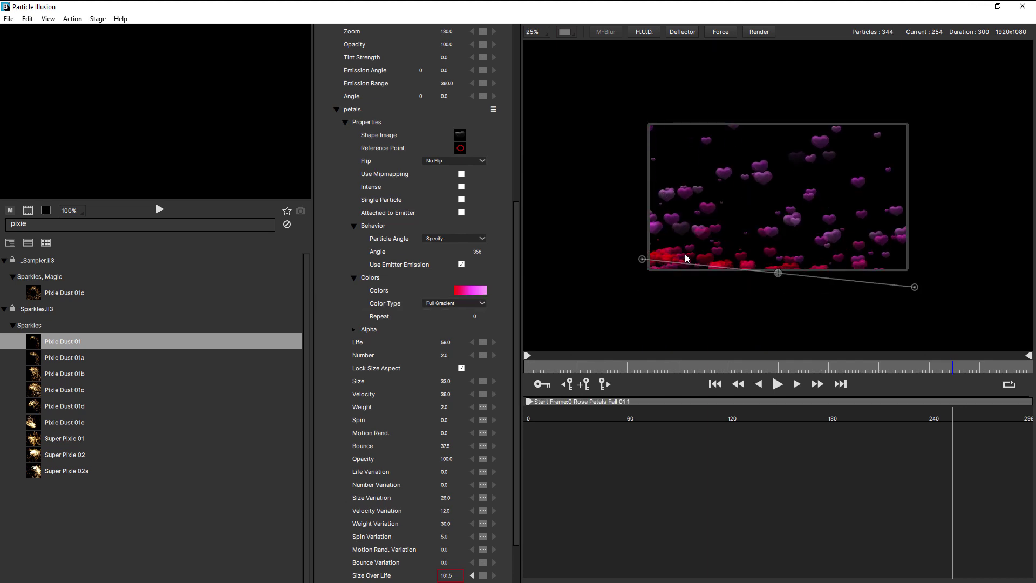
click(778, 385)
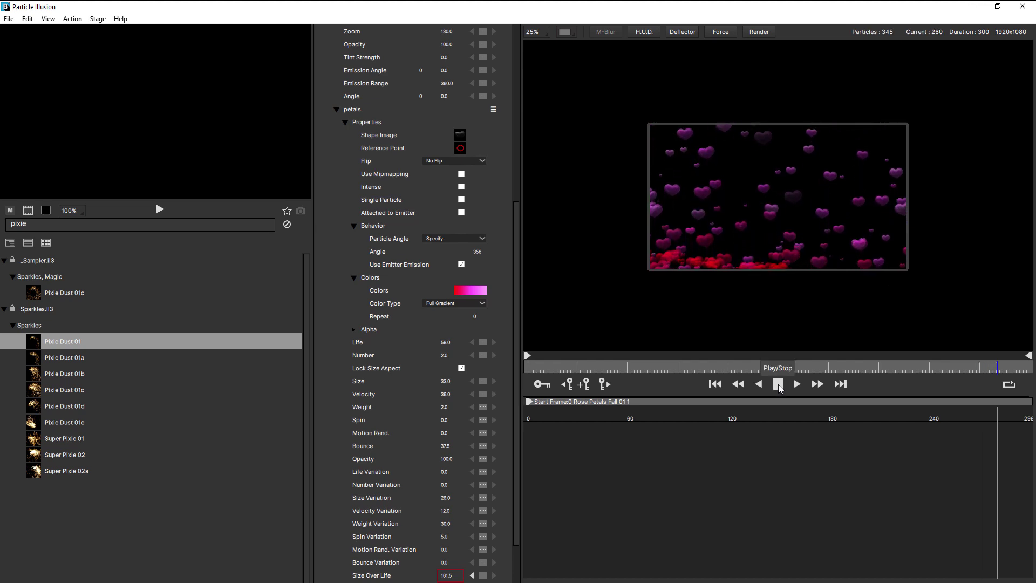
click(778, 384)
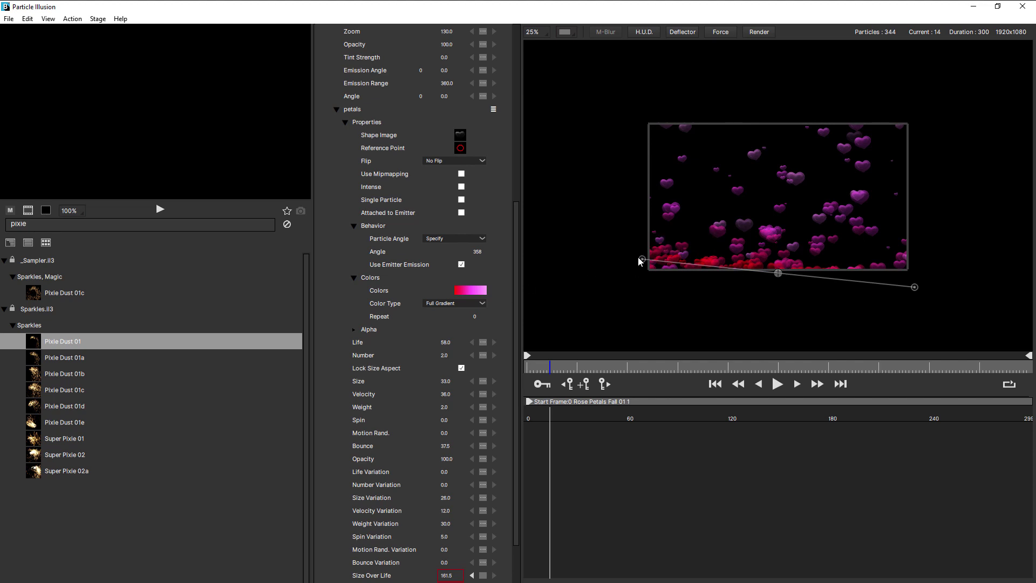
drag(641, 259, 643, 285)
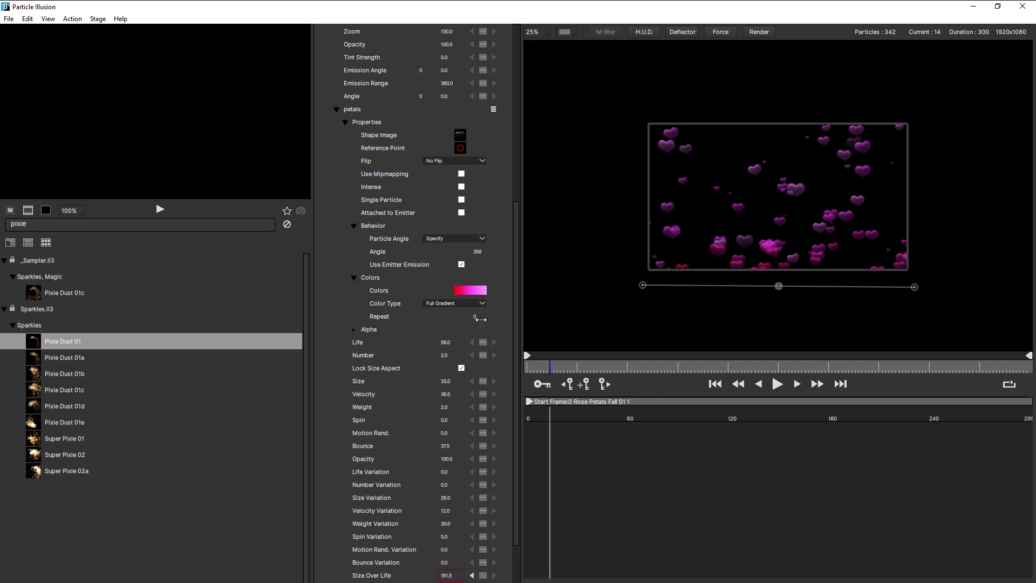
drag(477, 317, 484, 315)
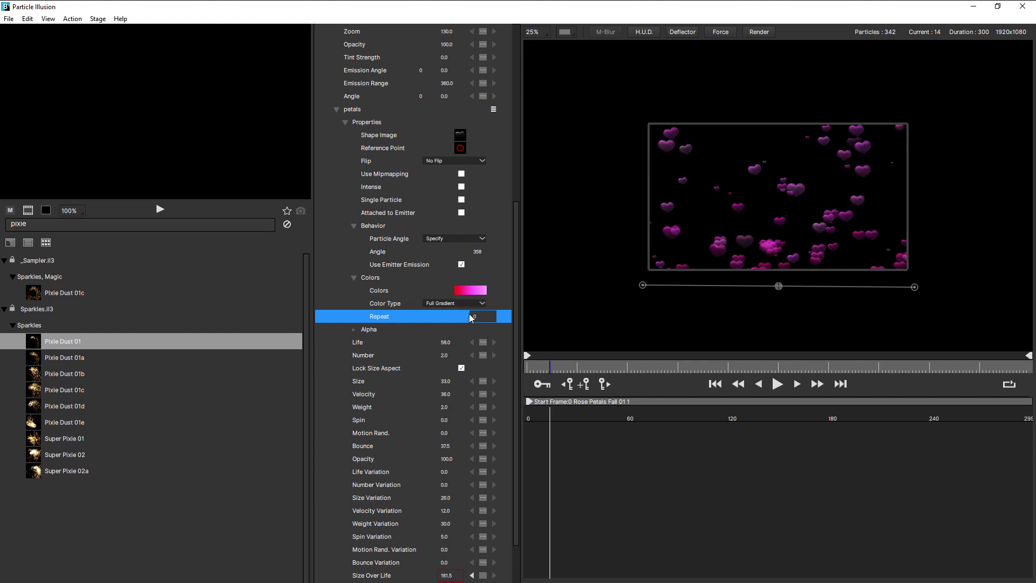
Switch Color Type from Next key color to Random Gradient
click(475, 305)
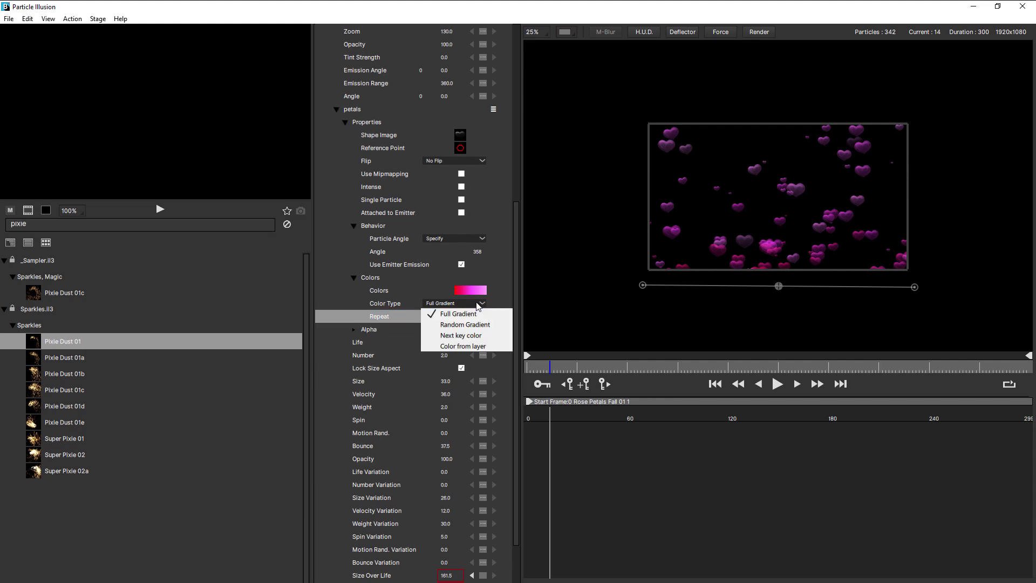
click(475, 335)
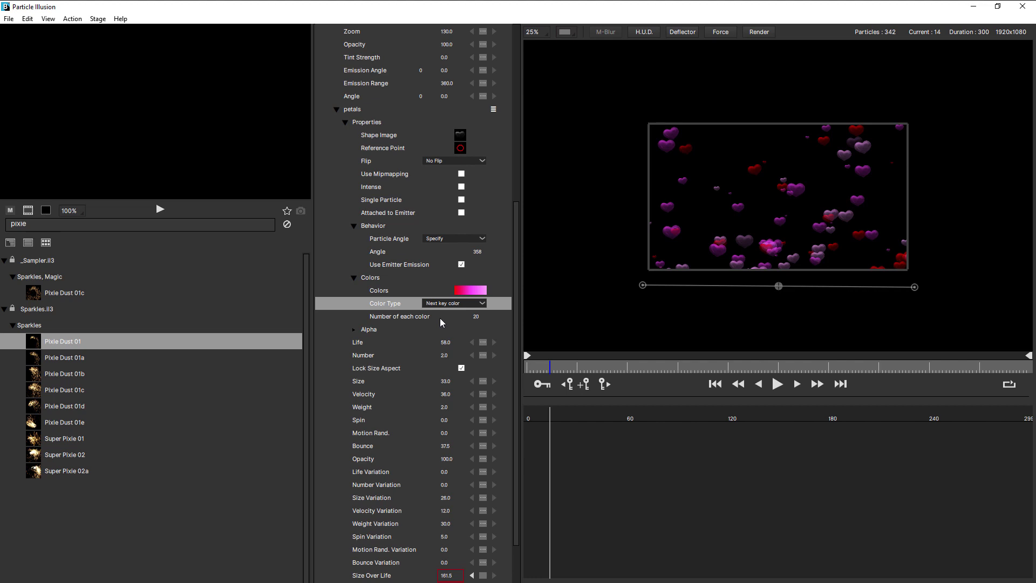
click(463, 305)
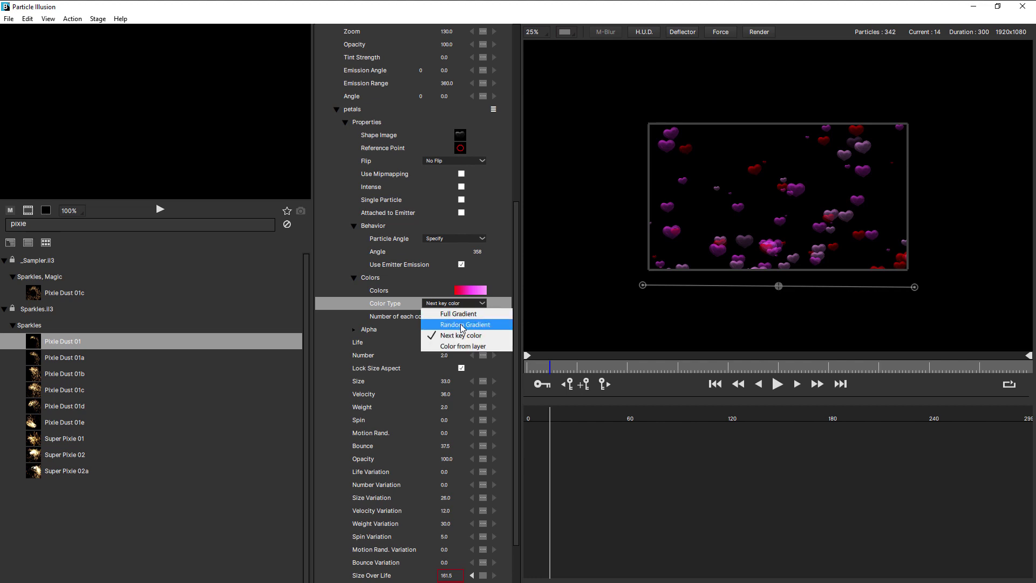
click(462, 325)
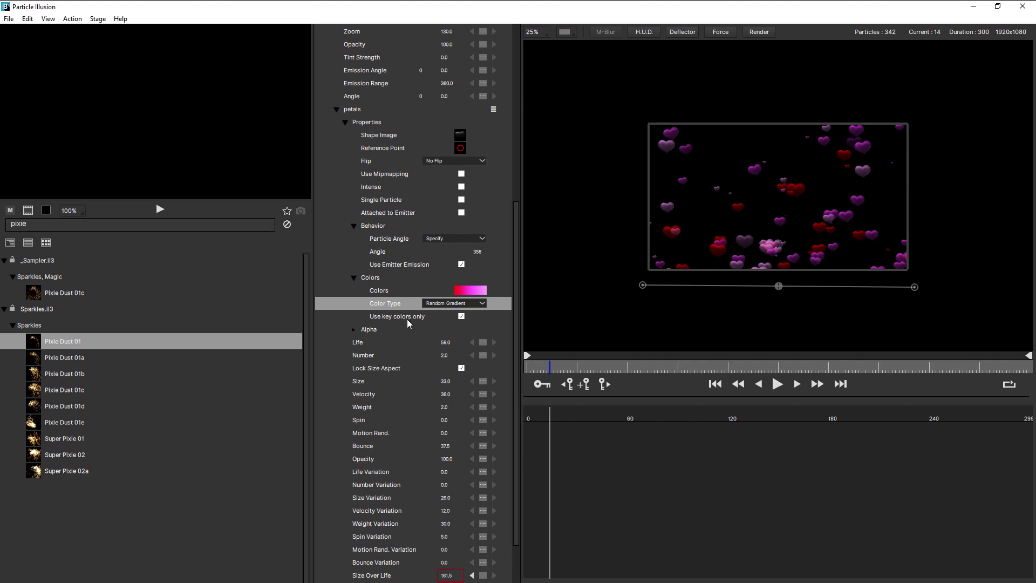
Turn on Use key colors only and preview the red and pink hearts
click(461, 316)
scroll(462, 317, down, 1)
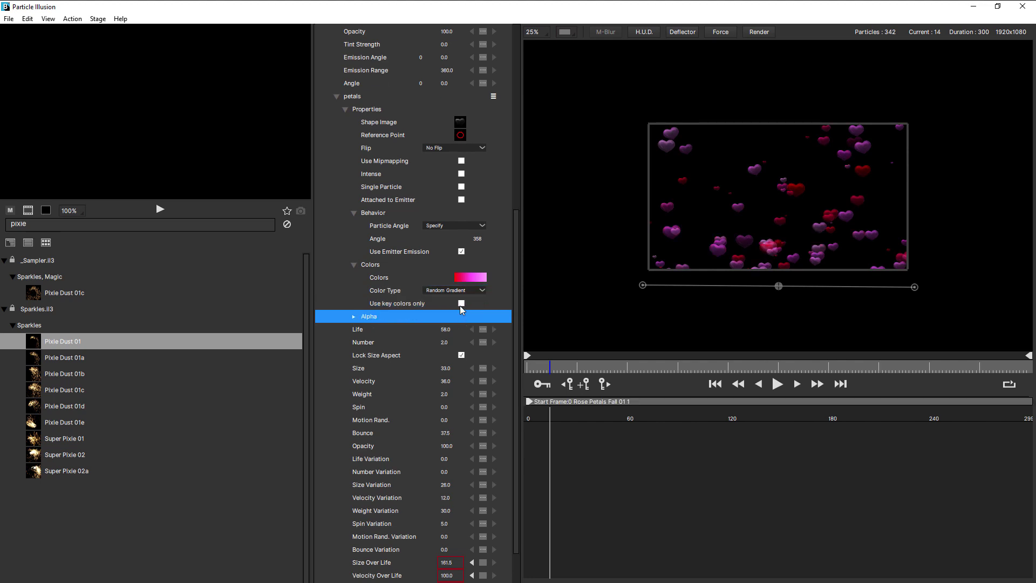
click(461, 303)
click(461, 304)
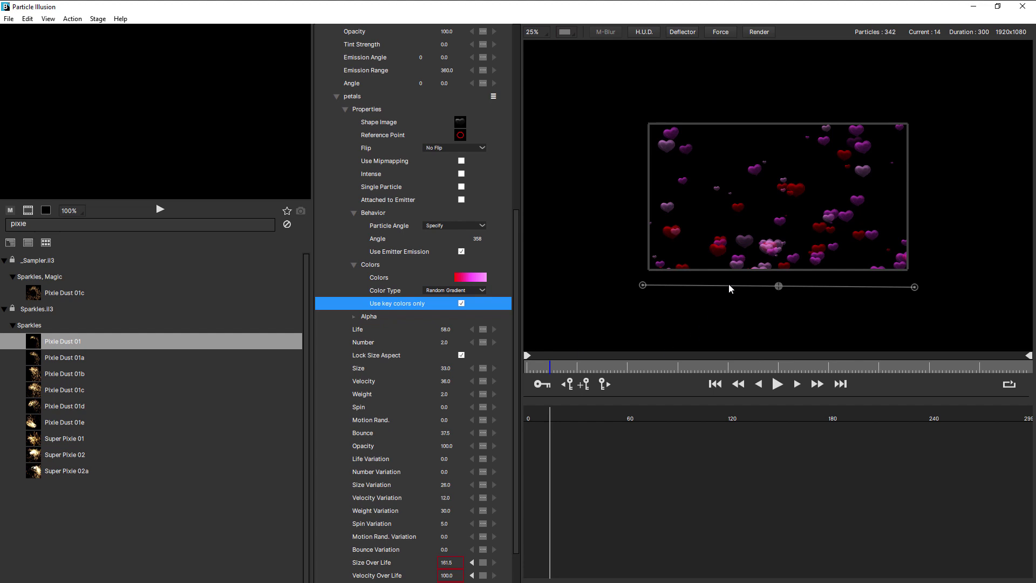
scroll(781, 244, up, 1)
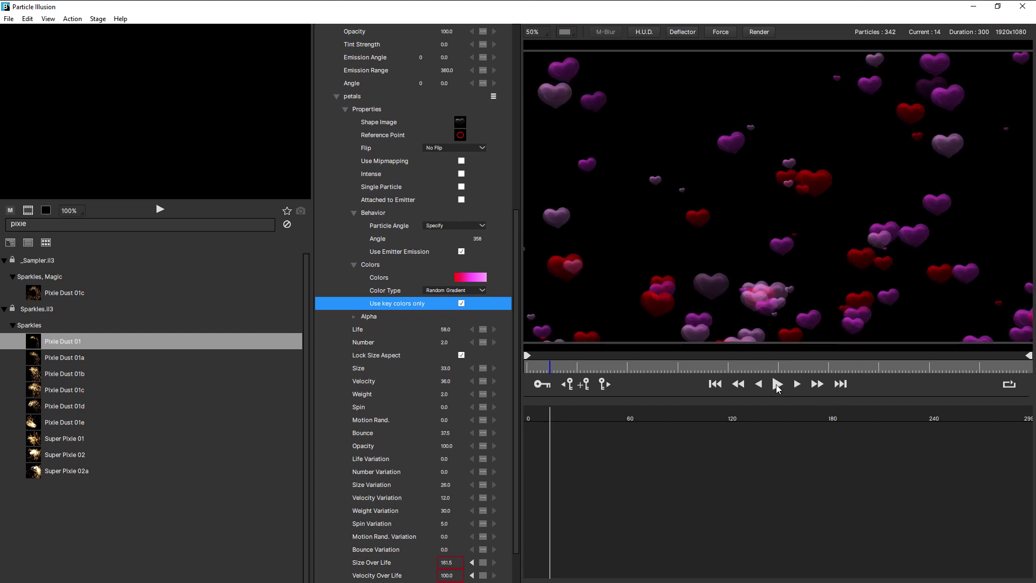
click(777, 384)
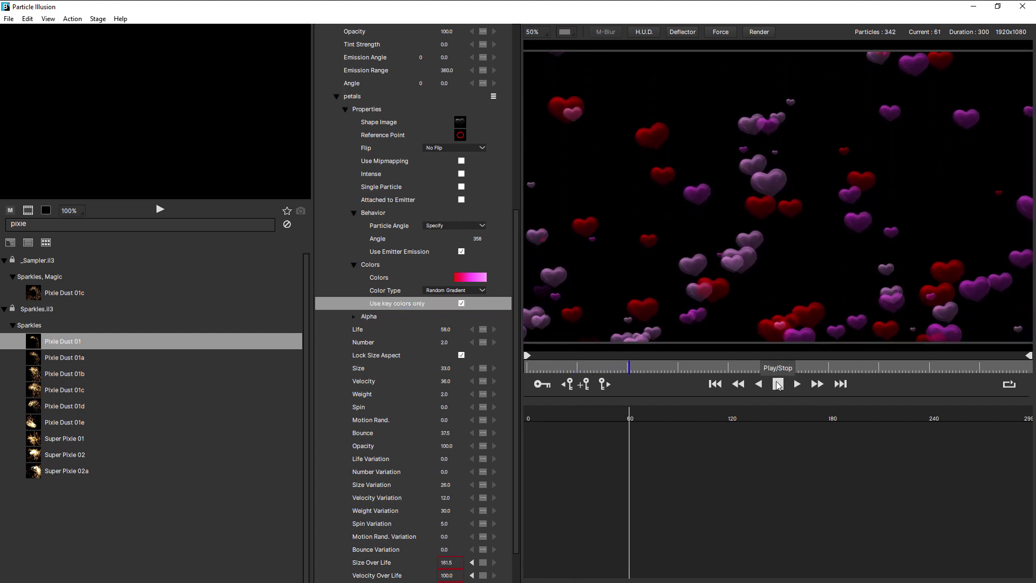
click(778, 384)
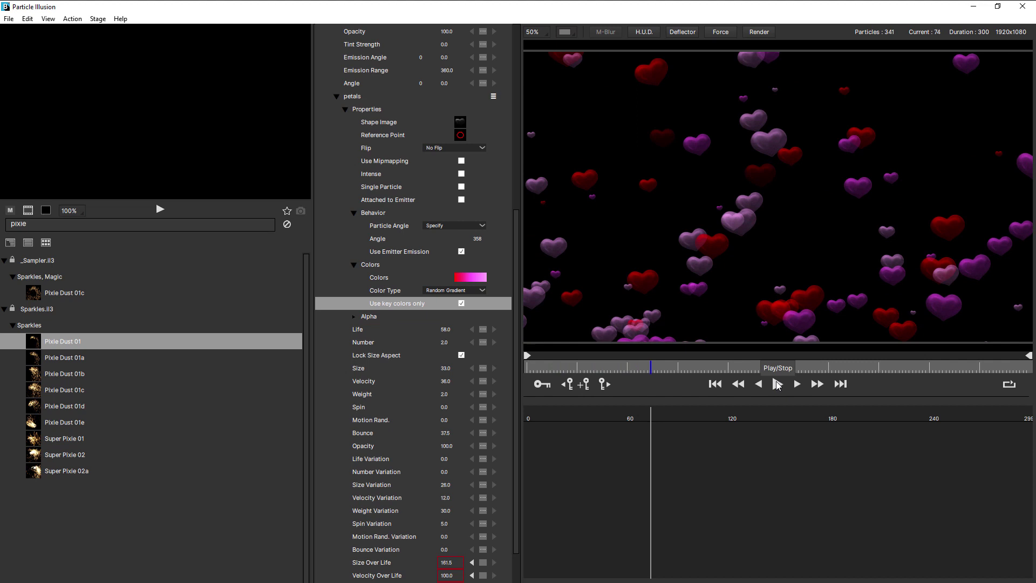
Expand the Alpha group and open its gradient in the Alpha Gradient Editor
click(373, 317)
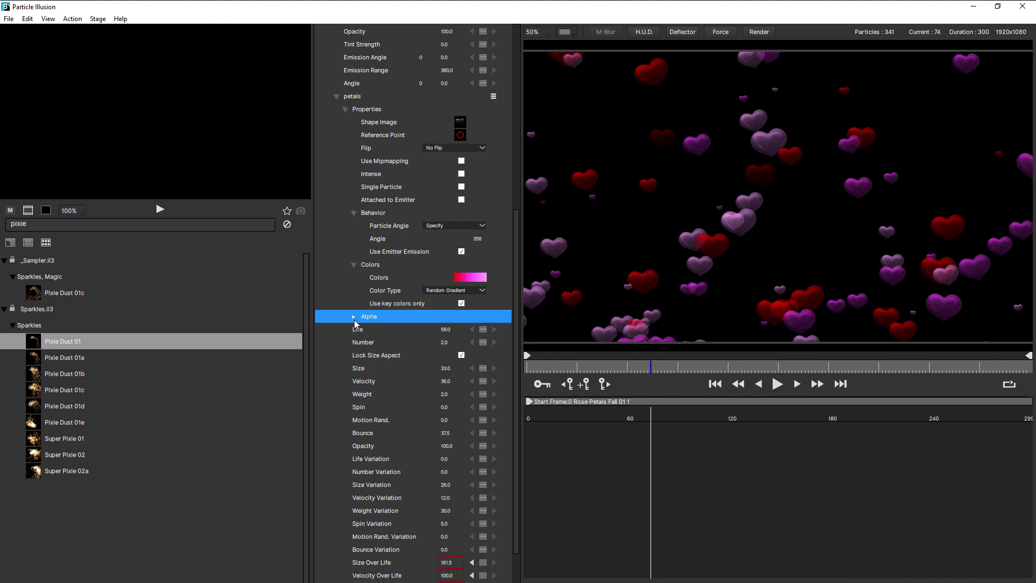
click(354, 316)
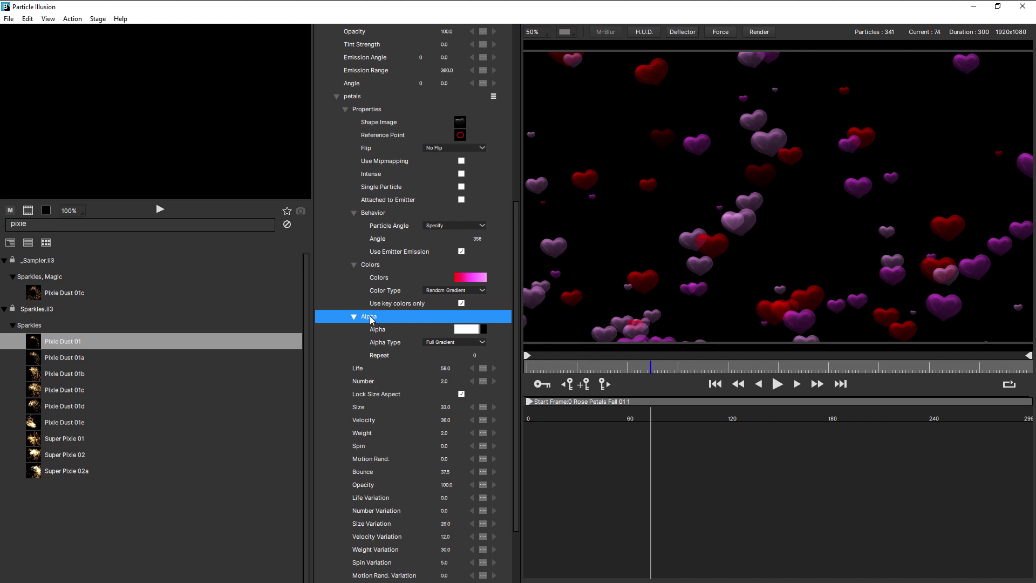
click(467, 331)
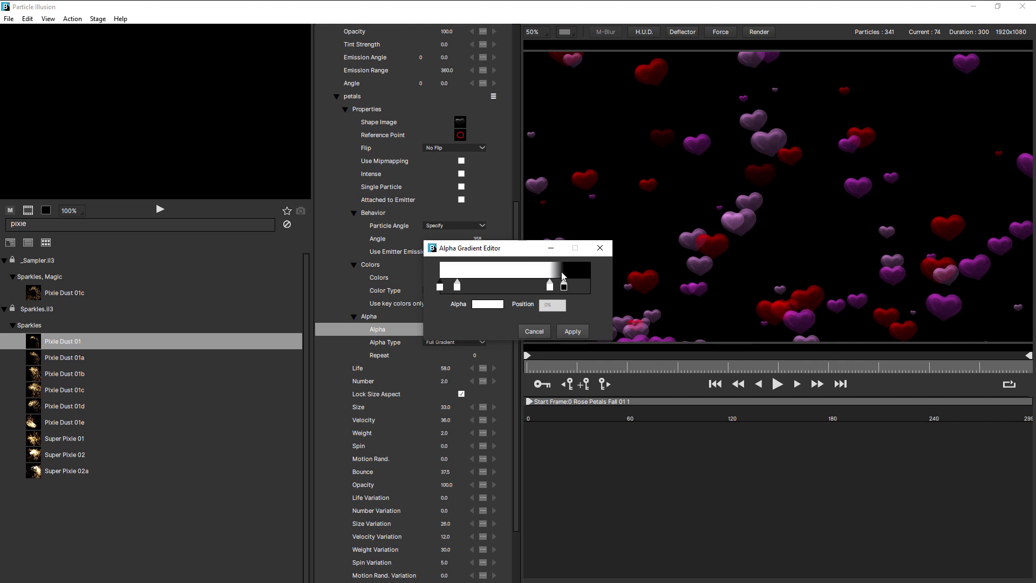
Set the first alpha stop to 0% opacity and move the white stop to 27%
double_click(440, 287)
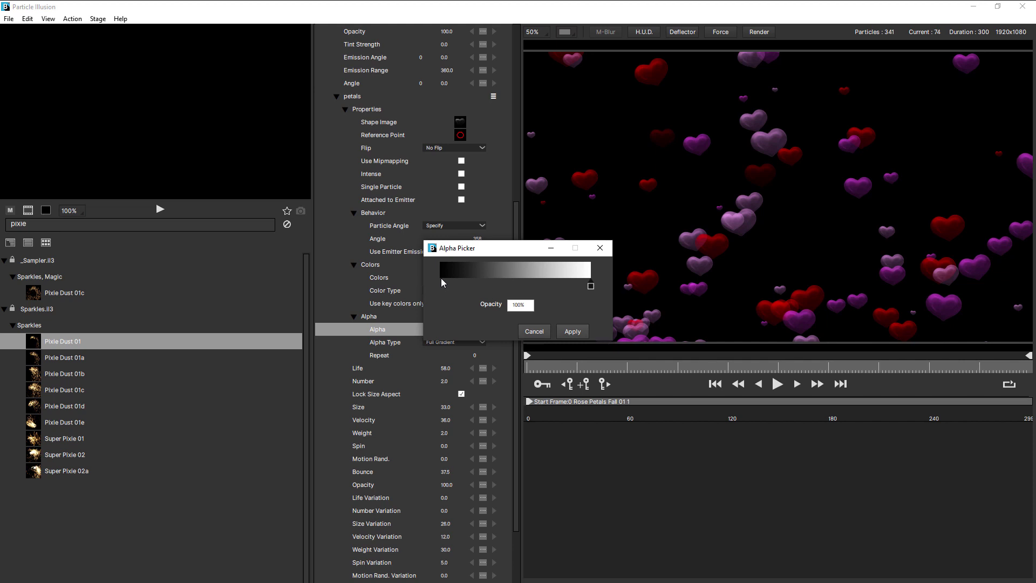
drag(588, 286, 433, 288)
click(572, 333)
drag(459, 285, 492, 289)
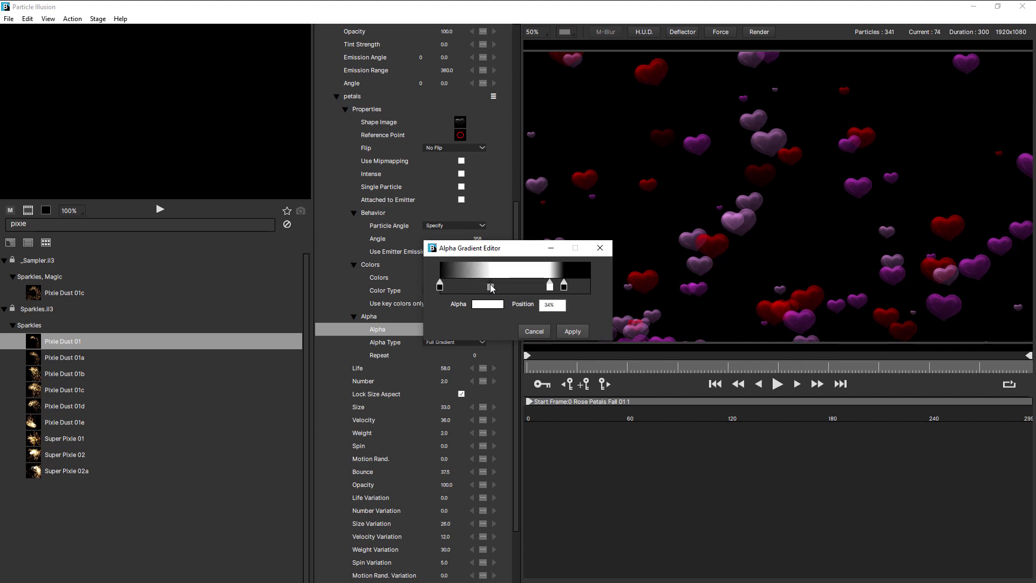
Add an alpha stop at 13%, keep the start stop fully transparent, and apply
click(440, 287)
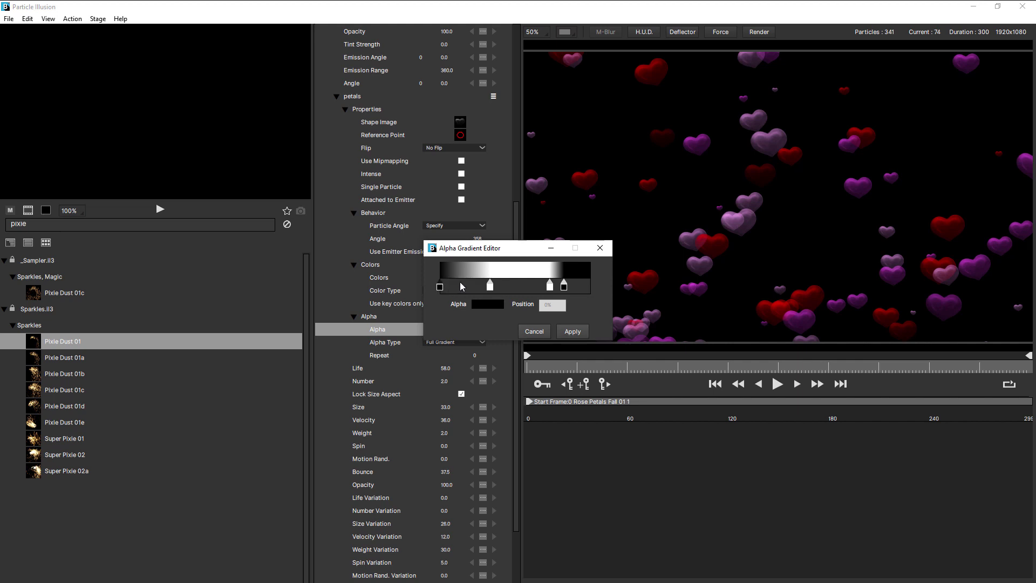
click(460, 285)
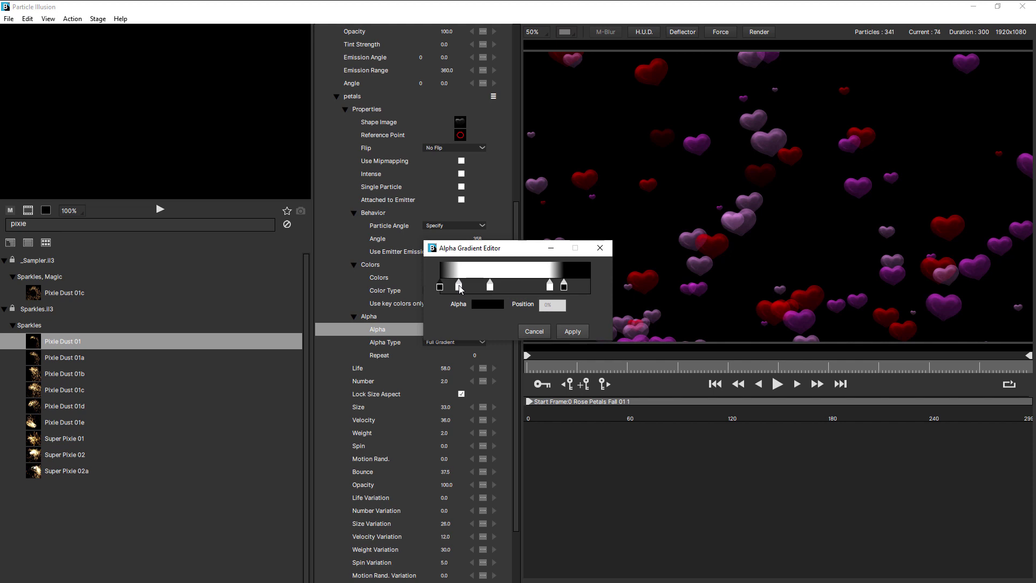
double_click(459, 285)
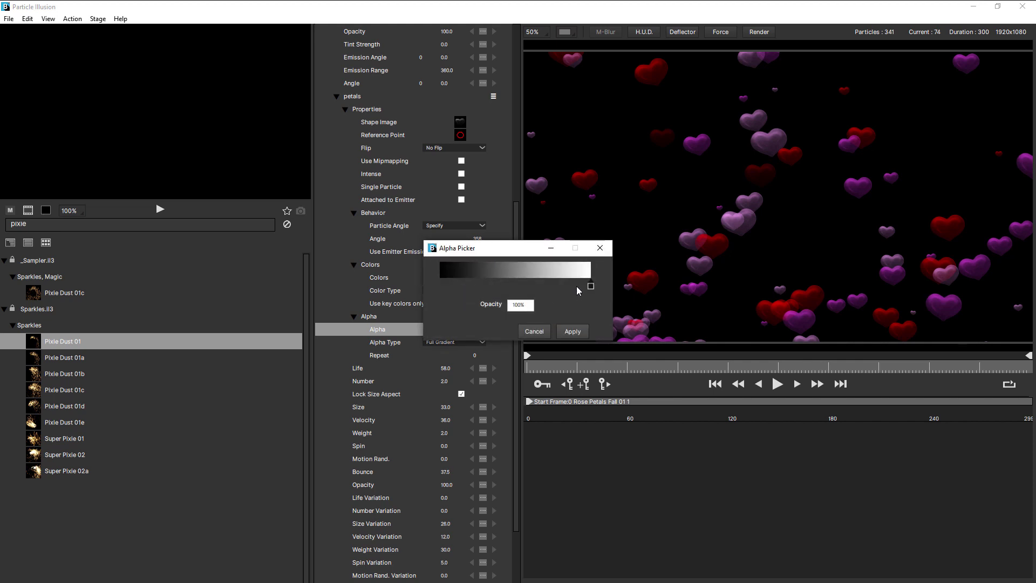
drag(590, 286, 415, 293)
click(576, 334)
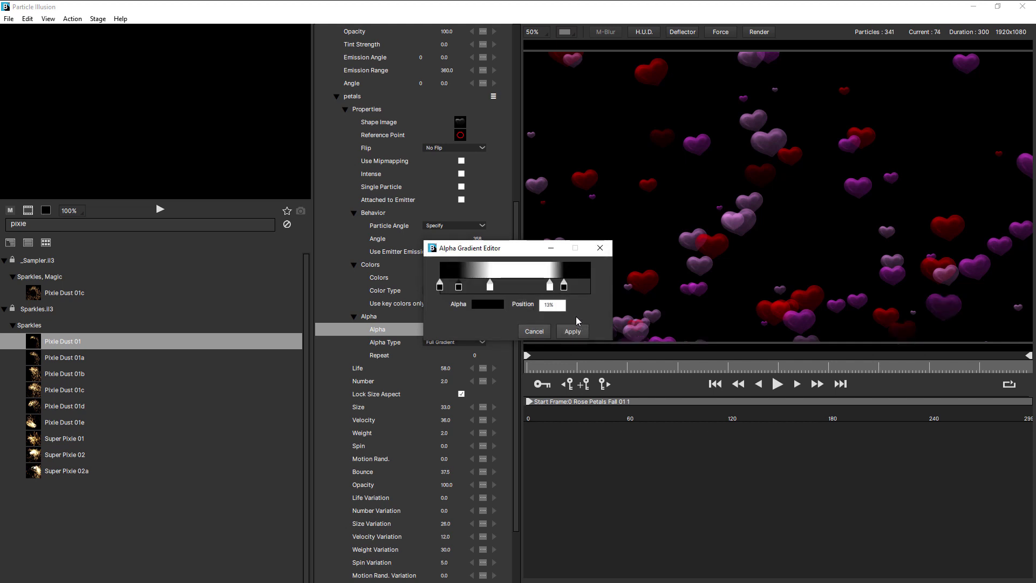
click(566, 332)
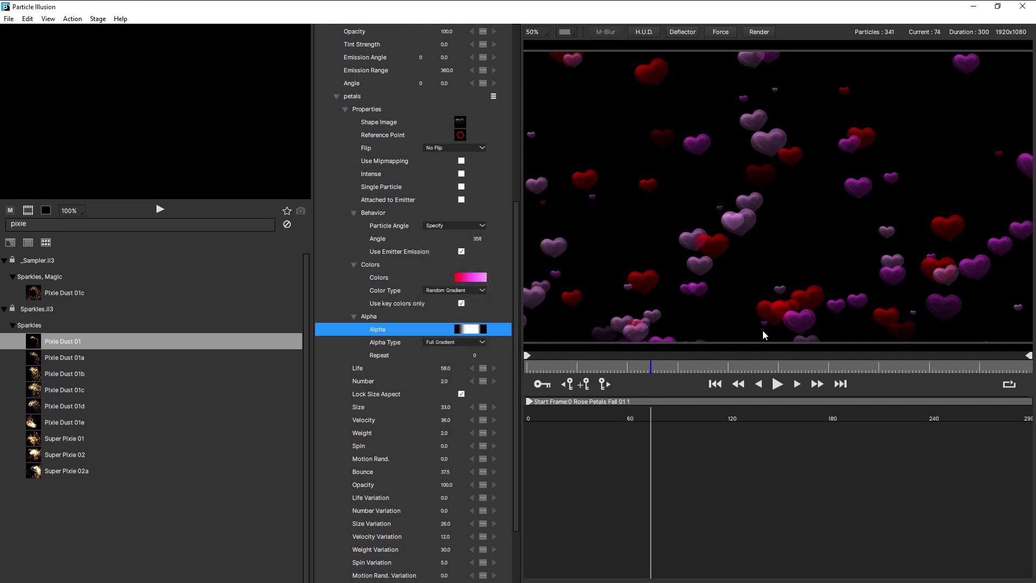
scroll(797, 298, down, 1)
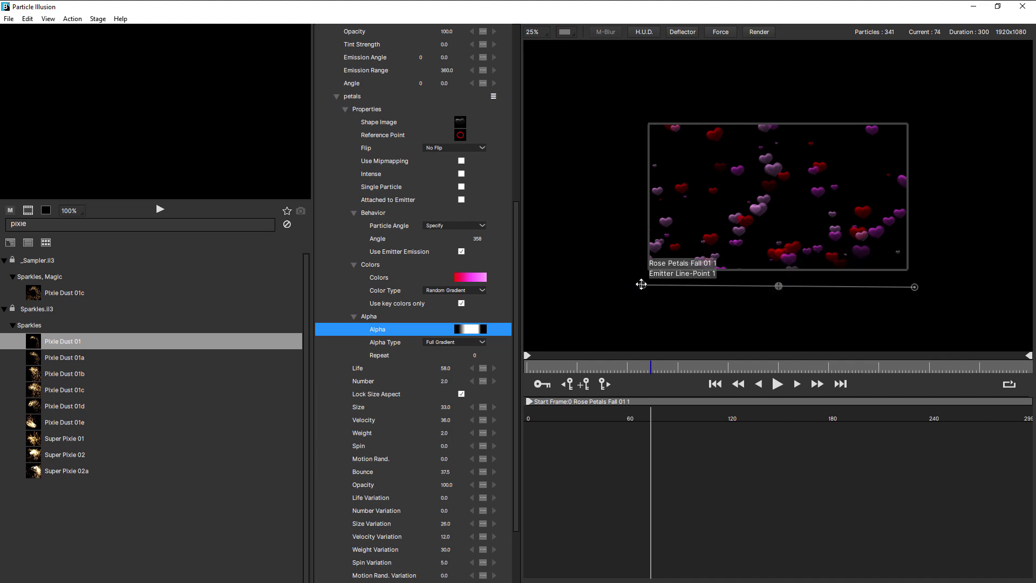
Raise and relower the emitter line's left end, previewing the rising hearts fading in
drag(639, 288, 643, 260)
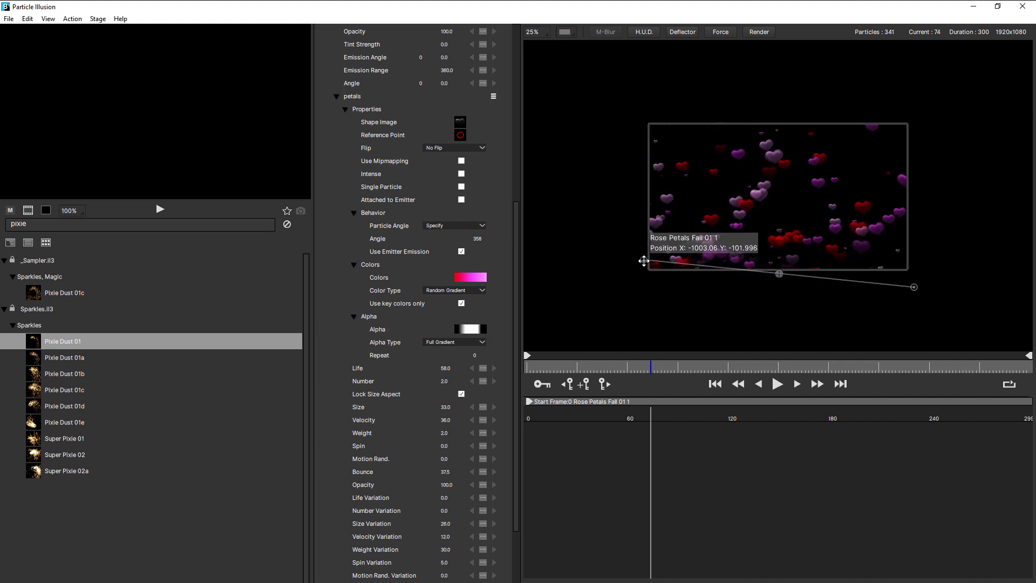
click(777, 385)
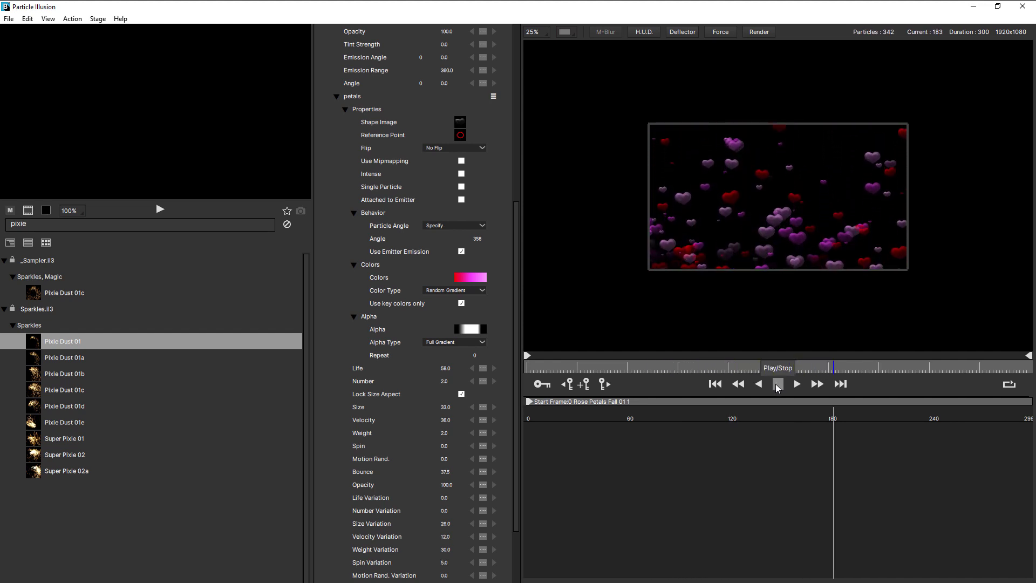
click(777, 385)
drag(644, 262, 645, 285)
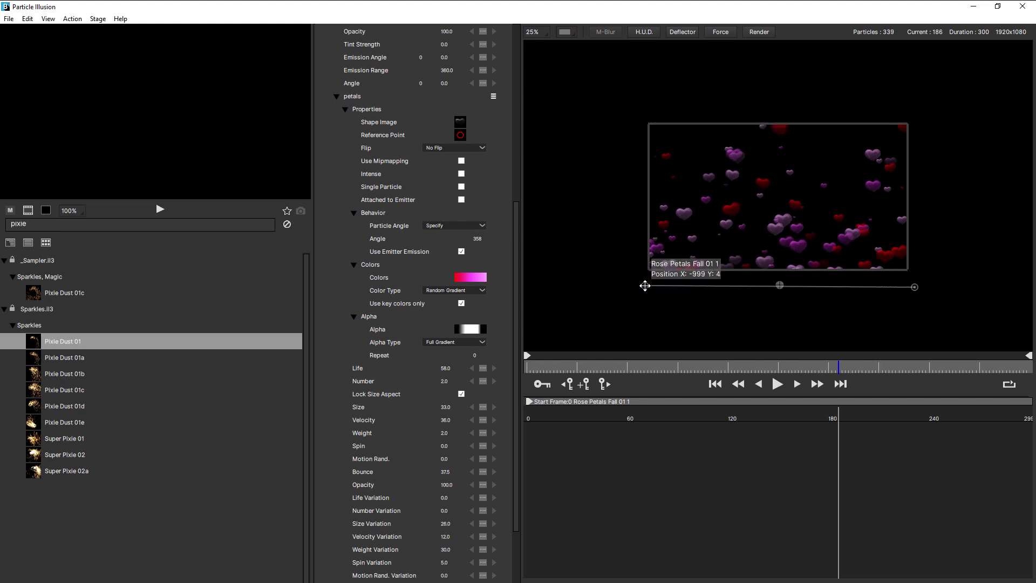
scroll(683, 281, up, 1)
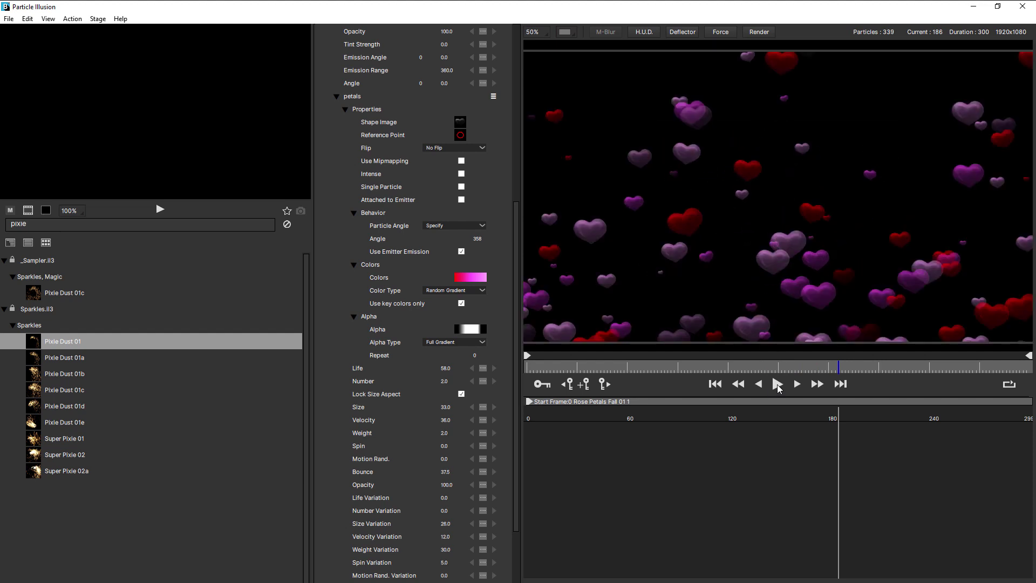
click(778, 384)
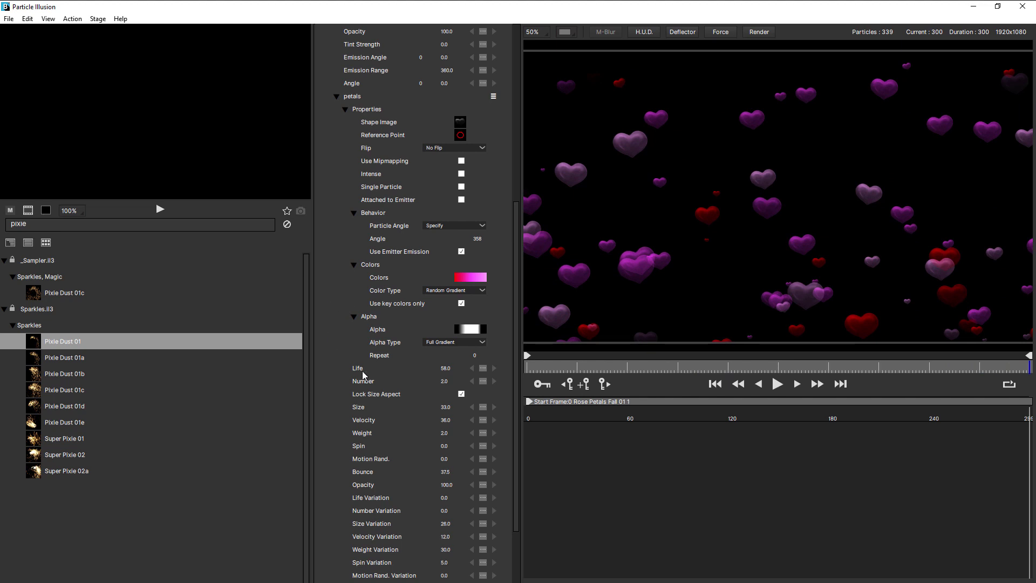
Keep Full Gradient alpha, preview Repeat 6, then set Repeat to 3 and preview
click(464, 342)
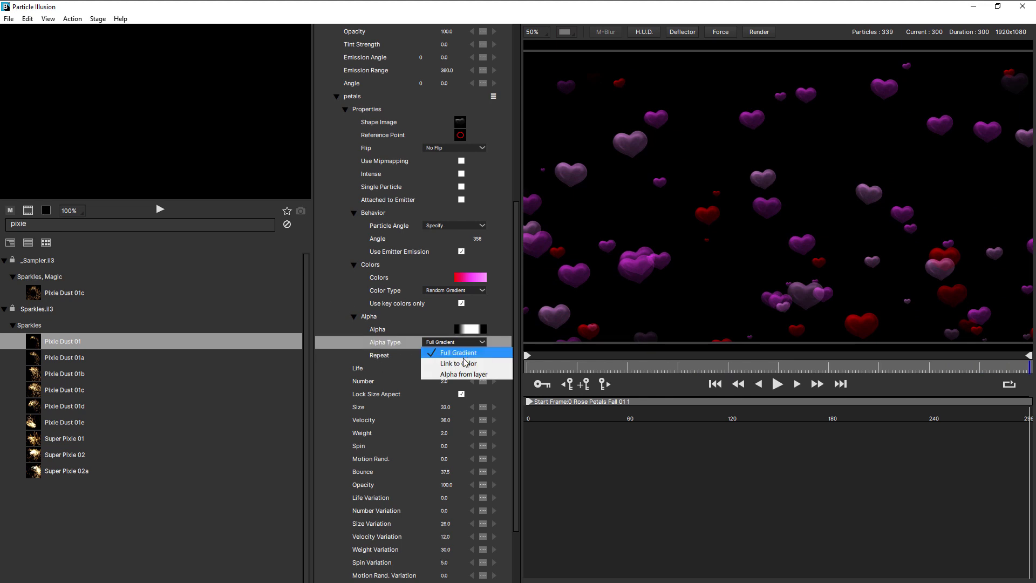
click(410, 345)
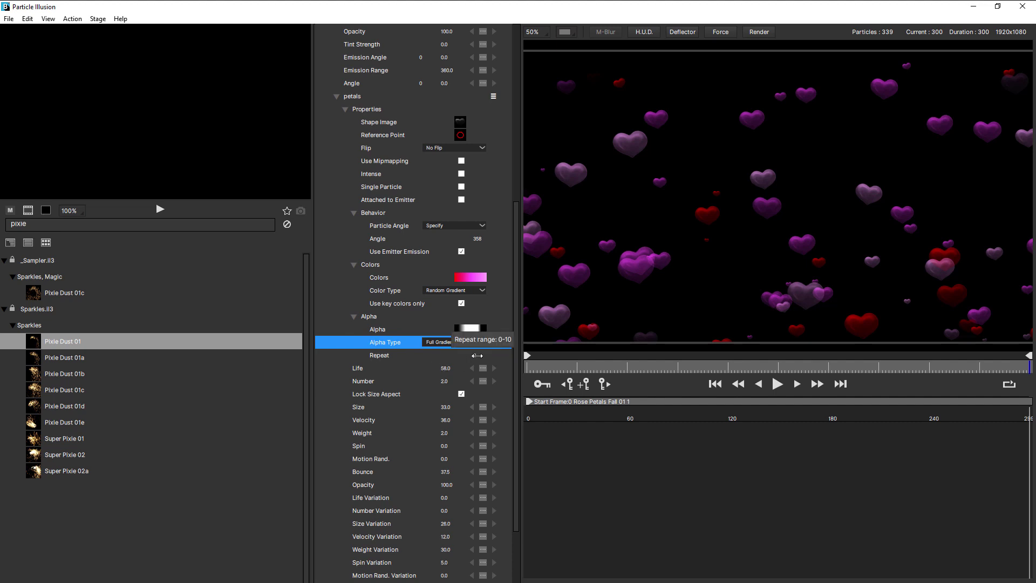
click(478, 355)
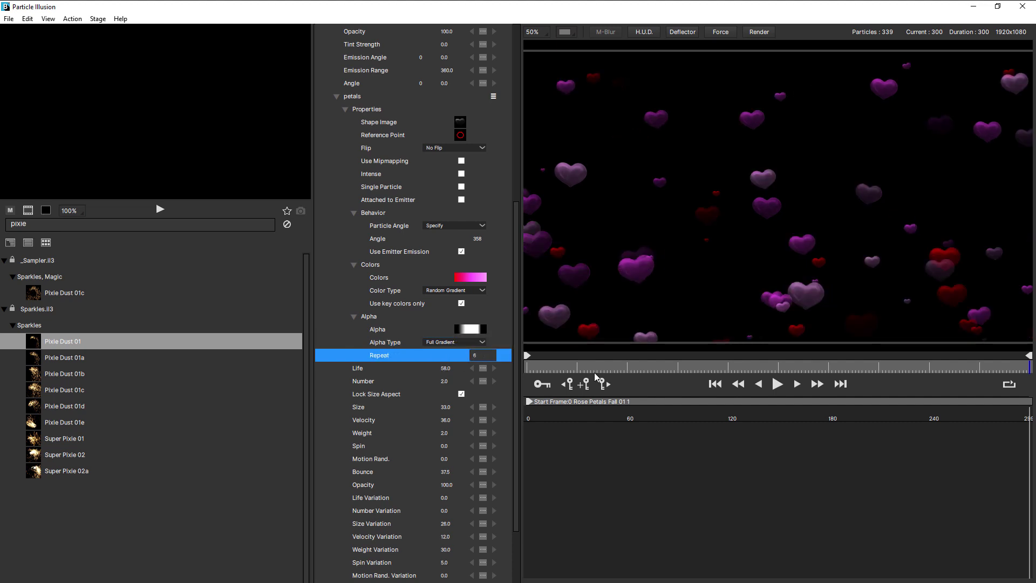
click(776, 384)
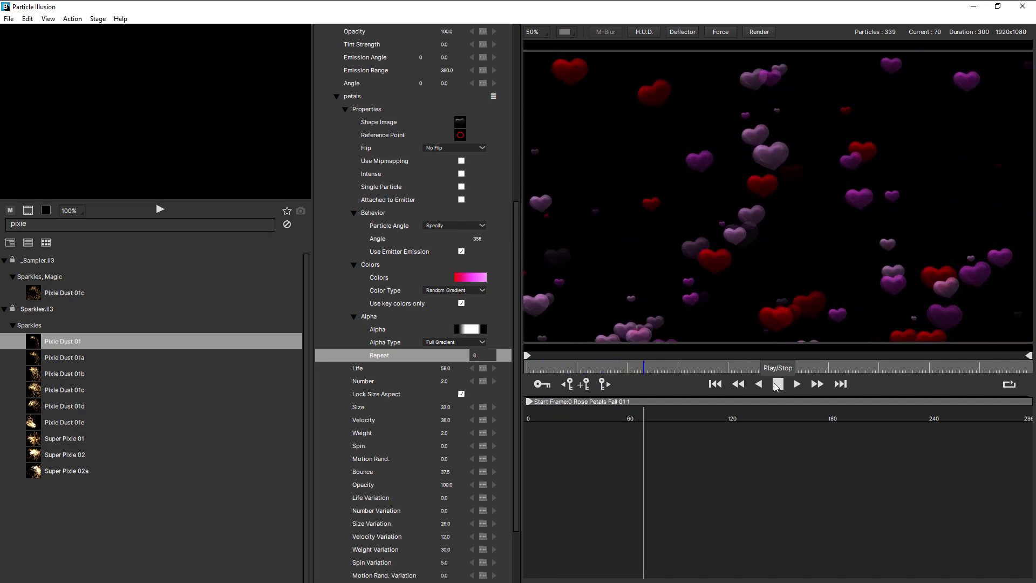
click(776, 384)
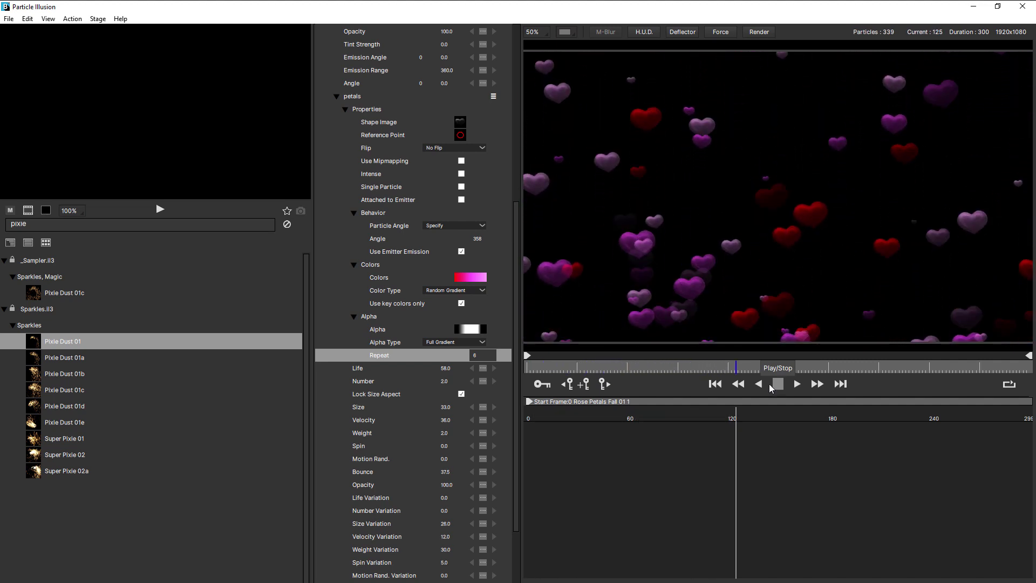
click(477, 358)
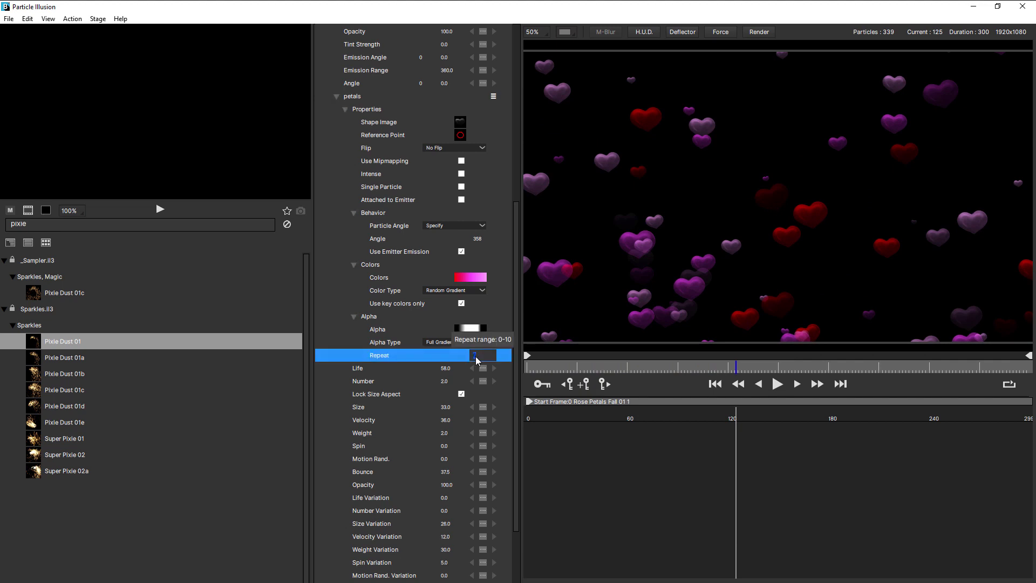
text(3)
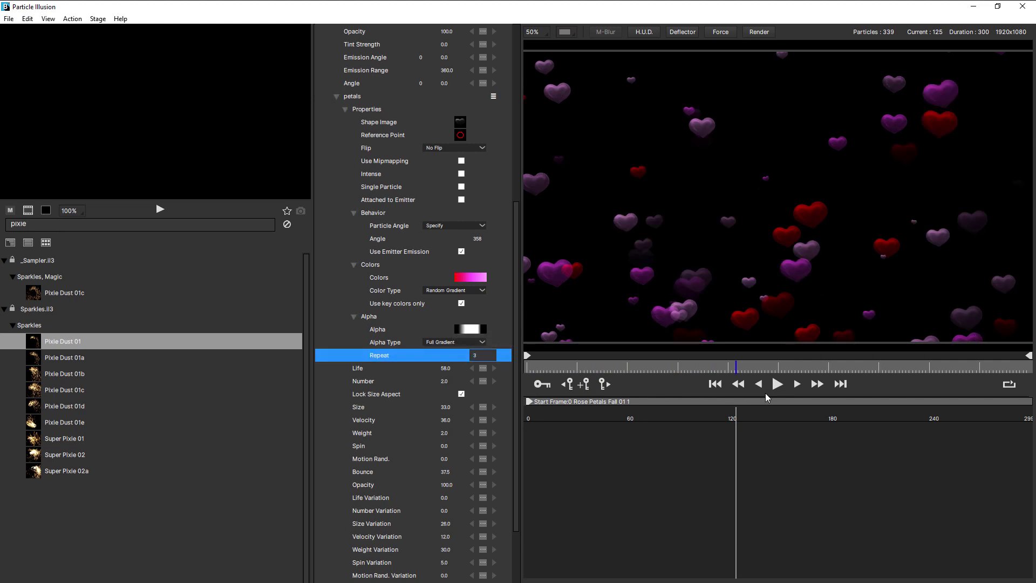
click(778, 389)
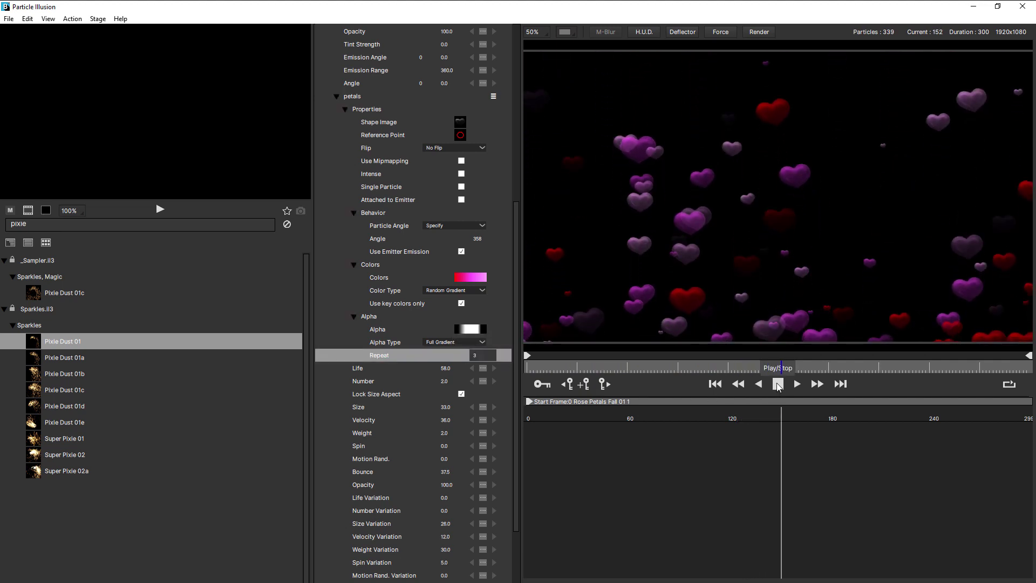